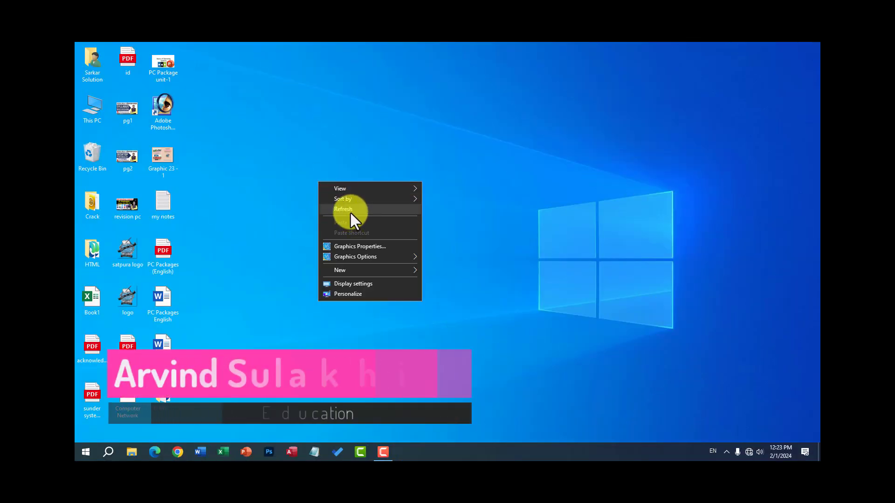
Step: Search the Start menu for 'word' and launch the Word app
right_click(345, 198)
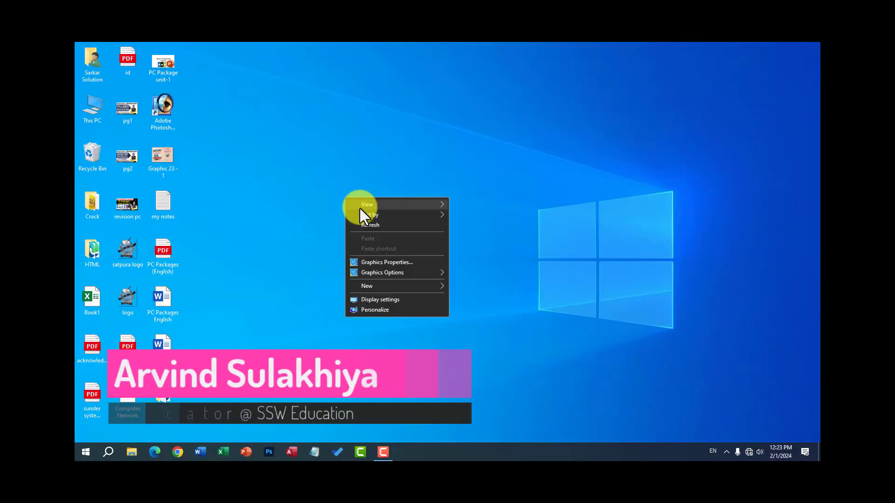
left_click(367, 226)
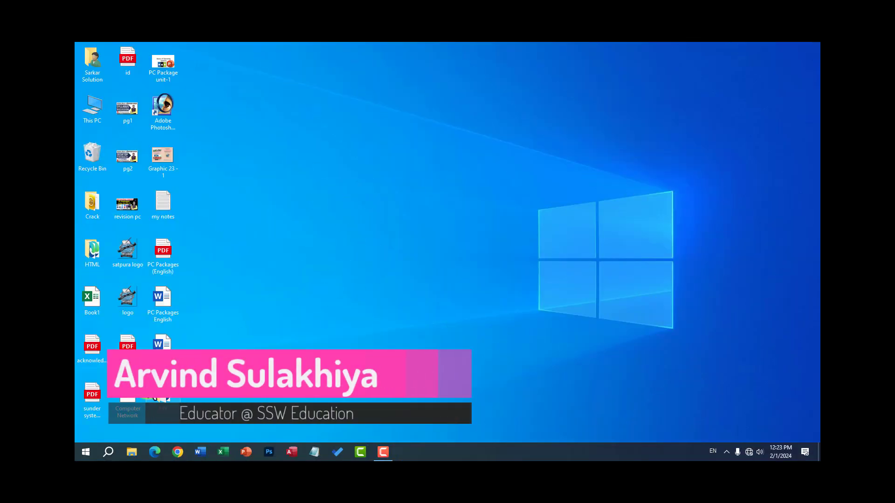
left_click(88, 458)
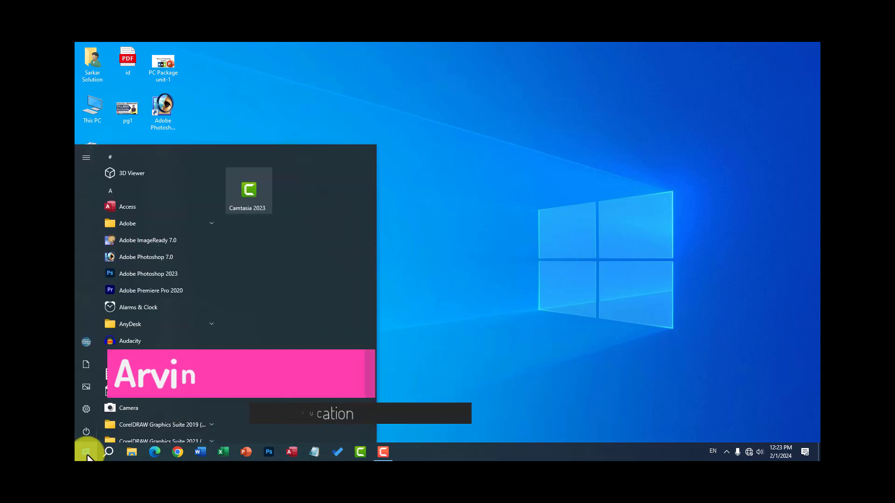
type("word")
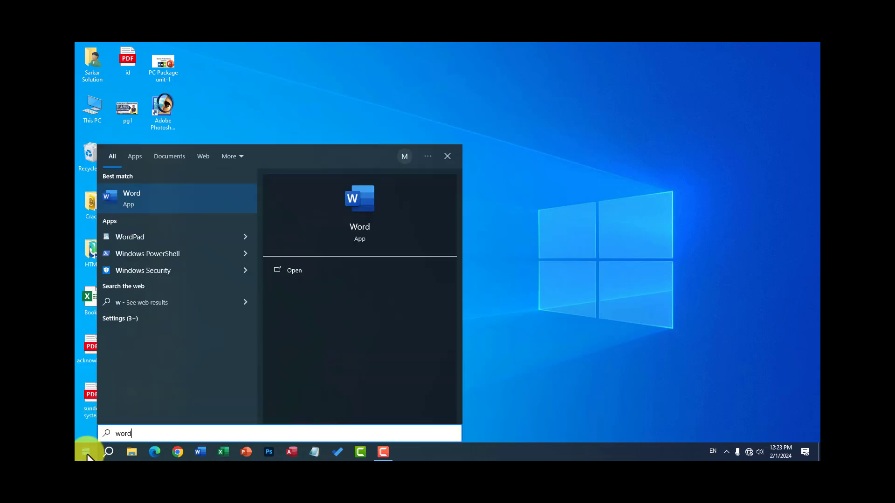
left_click(131, 205)
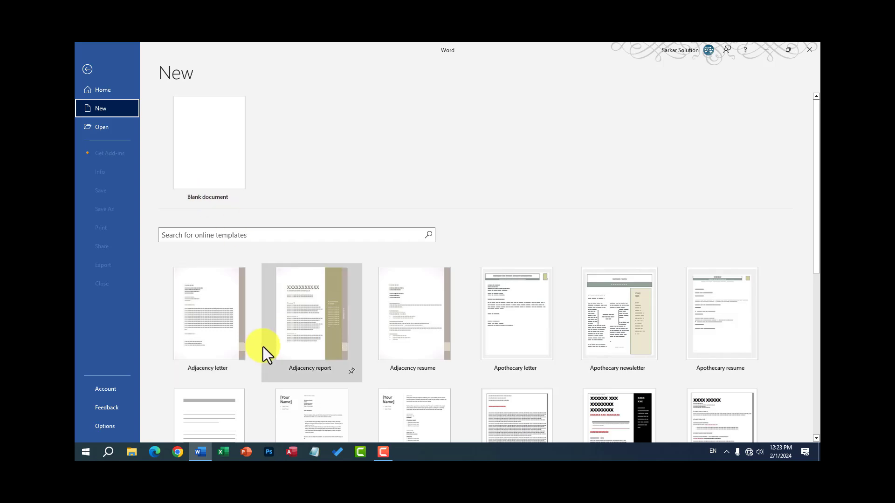
Step: Browse the template gallery on the New page, then create a Blank document
scroll(539, 331, "down", 2)
scroll(546, 316, "down", 2)
scroll(546, 317, "down", 3)
scroll(546, 316, "up", 3)
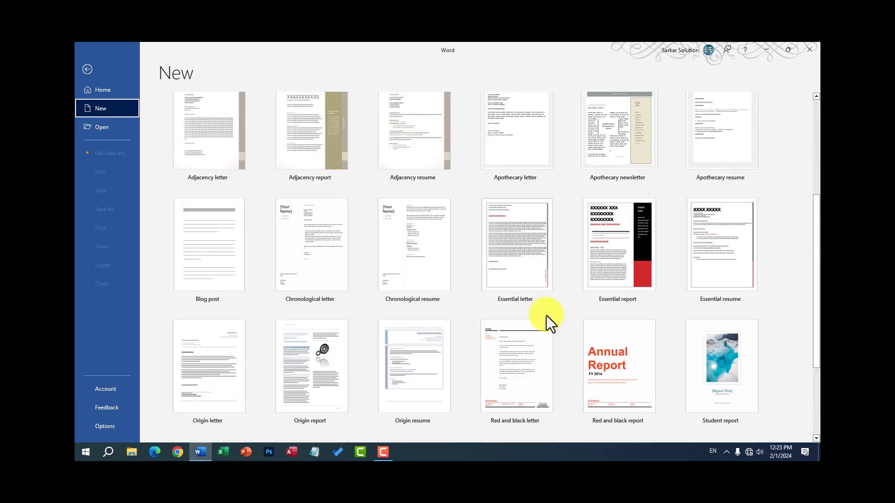
scroll(513, 300, "up", 2)
scroll(455, 298, "up", 2)
scroll(452, 293, "down", 2)
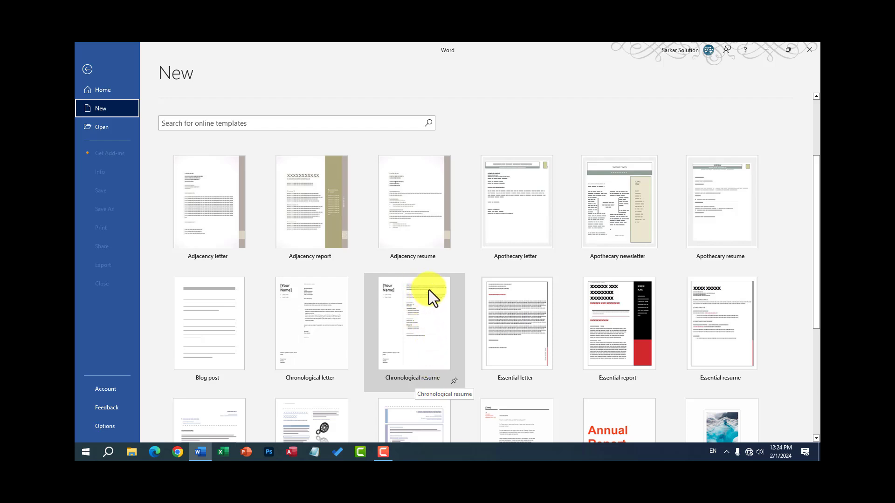
scroll(424, 261, "up", 2)
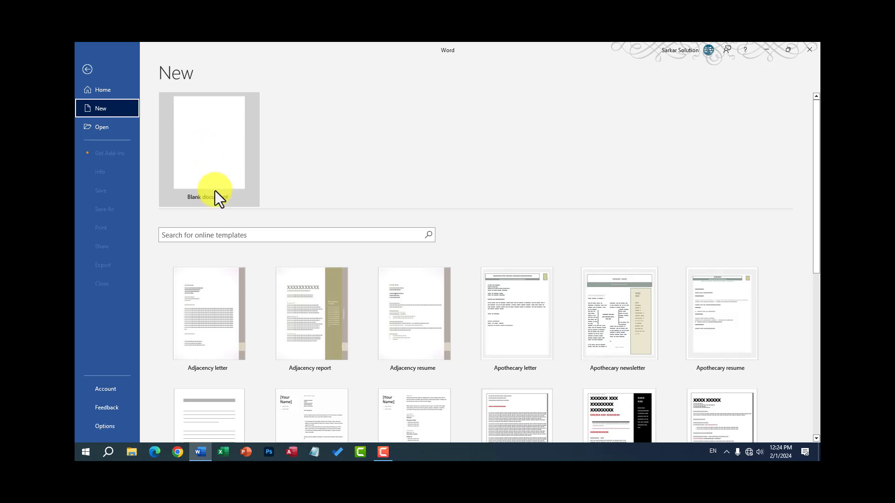
left_click(222, 161)
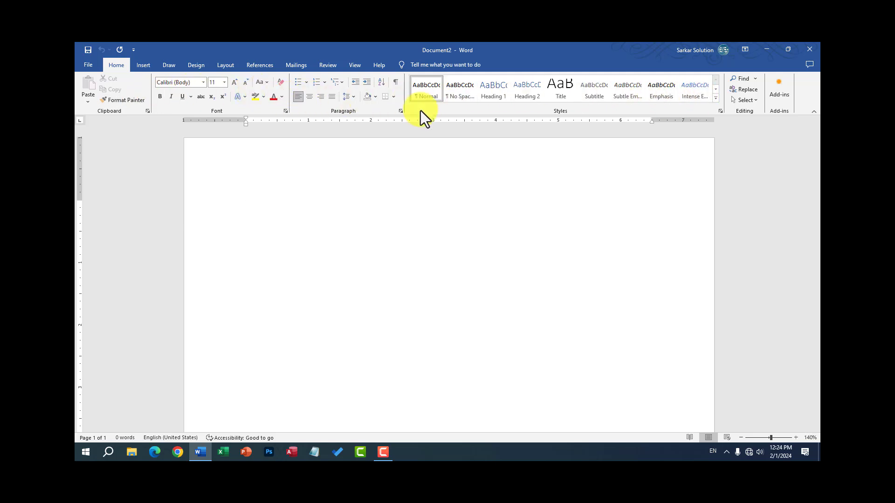
Step: Switch the ribbon to the Insert tab
left_click(150, 68)
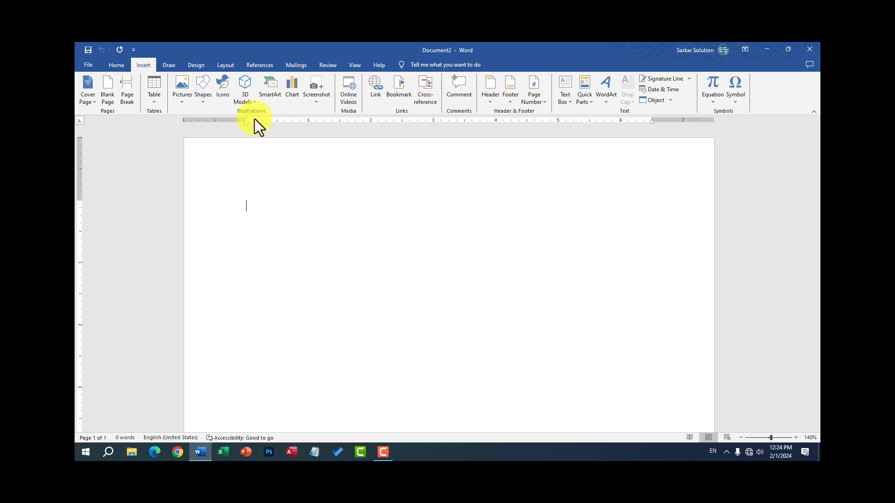
Step: Open the Table size grid, close it without inserting, and reopen it
left_click(155, 105)
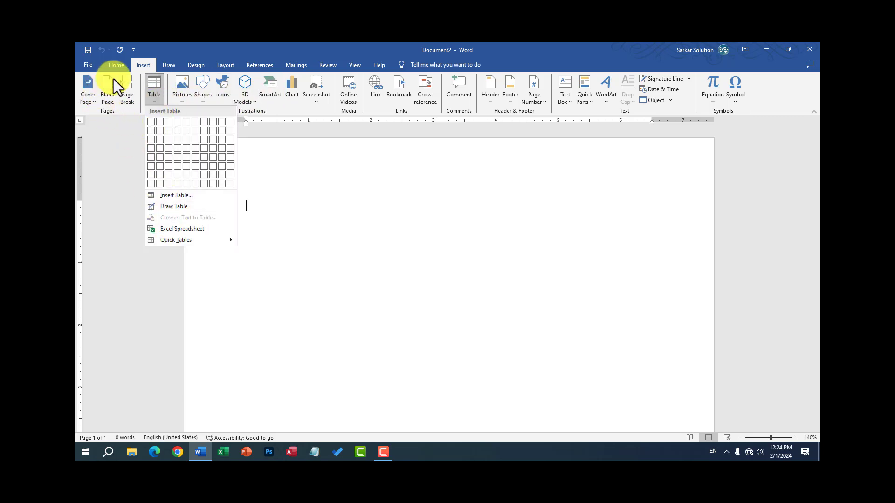
left_click(339, 213)
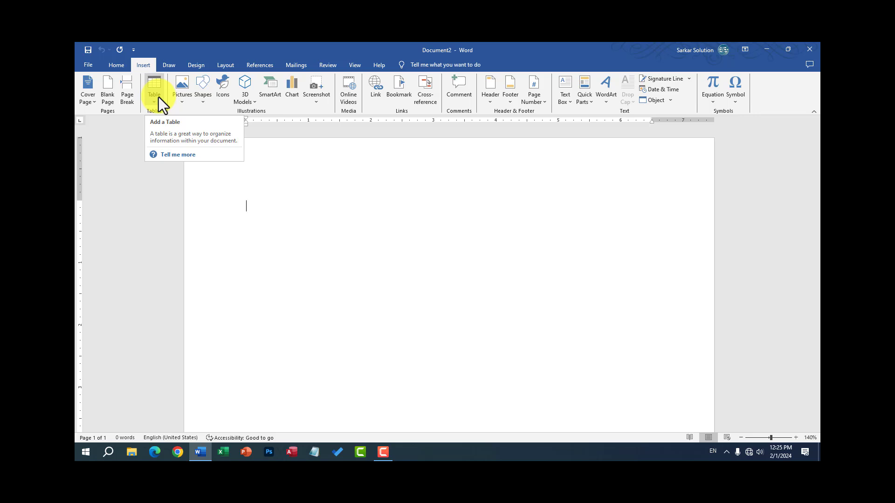
left_click(158, 97)
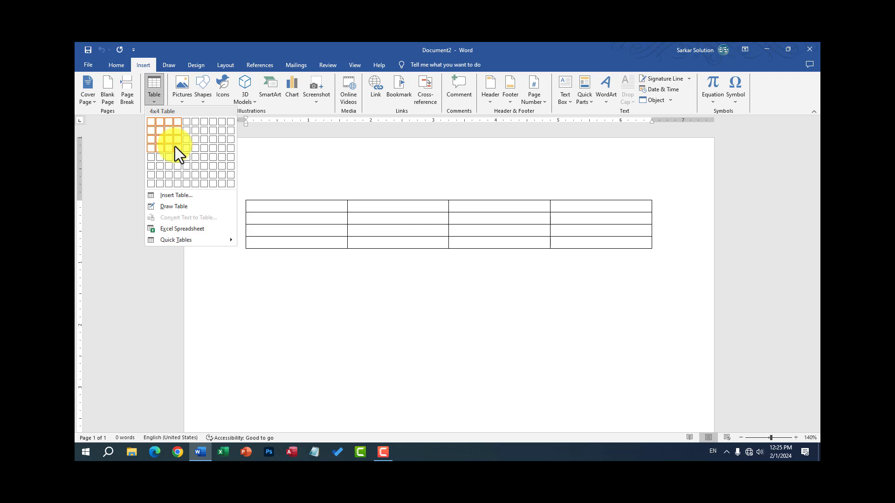
Step: Insert a 4x4 table and enter the headers S.no and Name
left_click(175, 147)
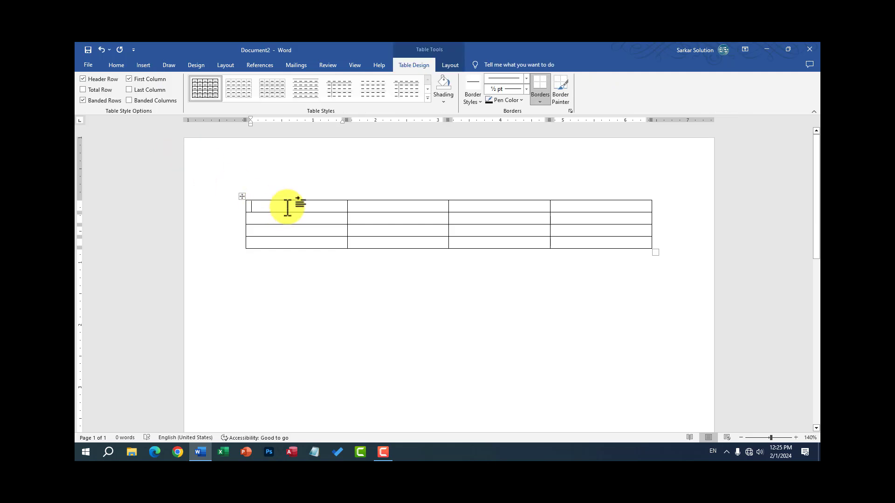
type("S.no")
key("Tab")
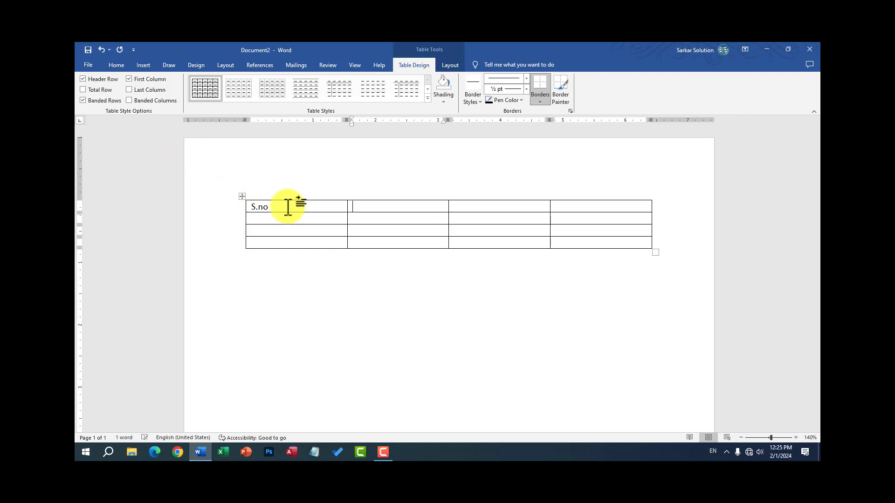
type("Name")
key("Tab")
key("Tab")
Step: Add the Course and Fees headers, correcting the 'Courses' and 'Fess' typos
key("shift+Tab")
key("shift+Tab")
key("shift+Tab")
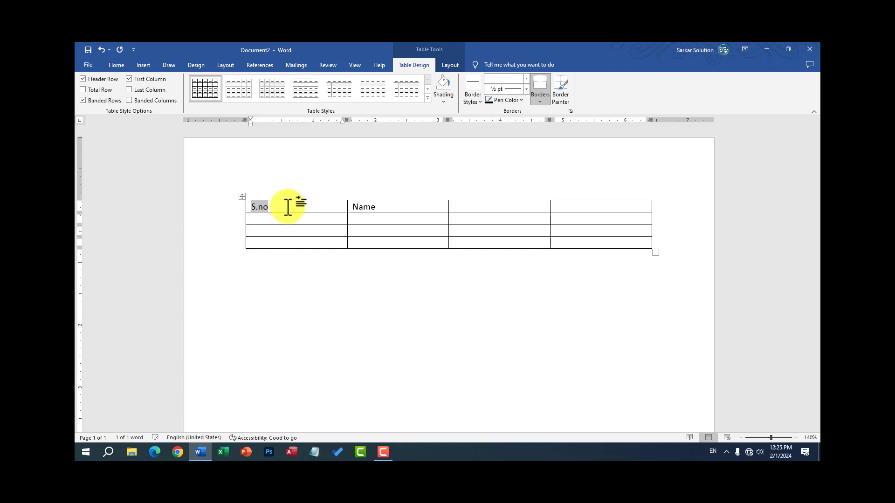
key("Tab")
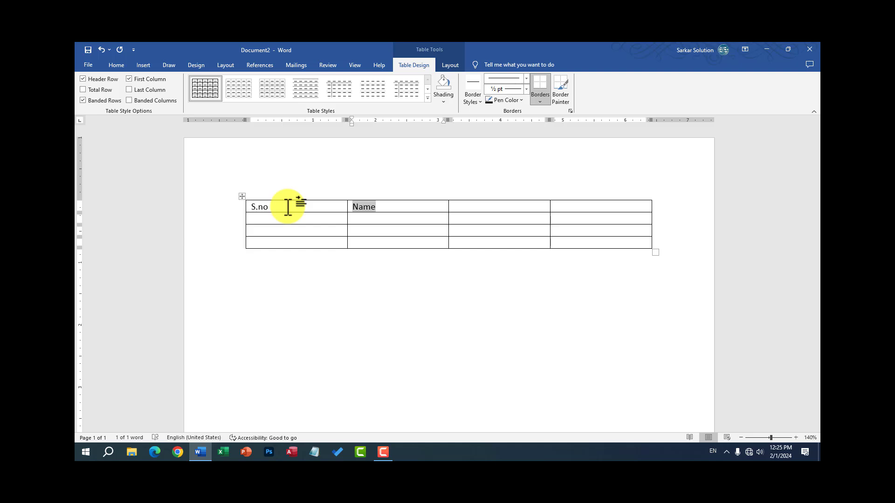
key("Tab")
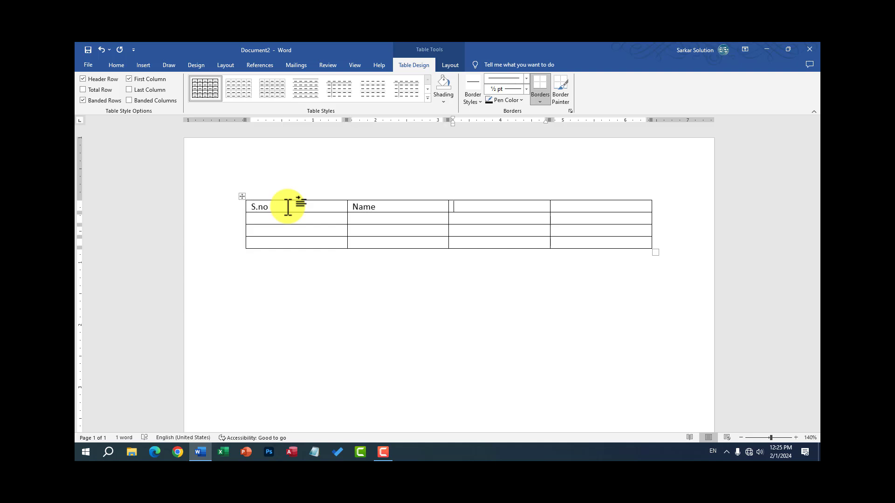
type("Courses")
key("Tab")
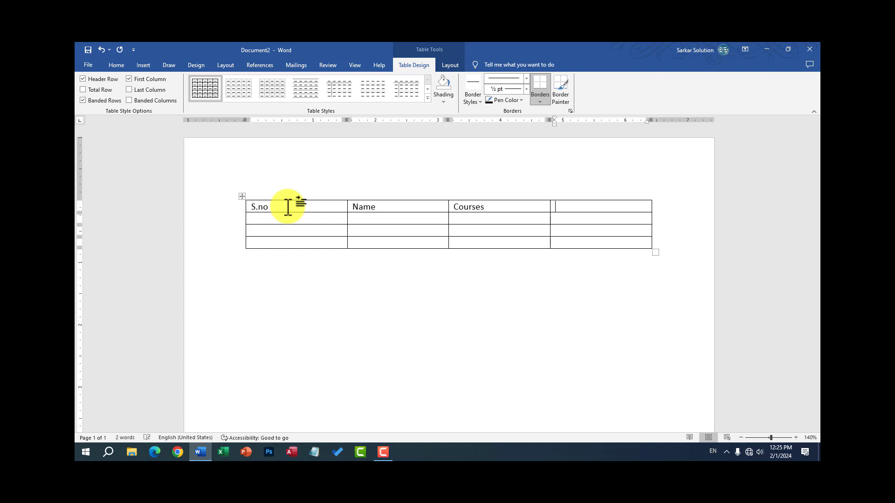
type("Fess")
key("BackSpace")
key("BackSpace")
type("es")
key("shift+Tab")
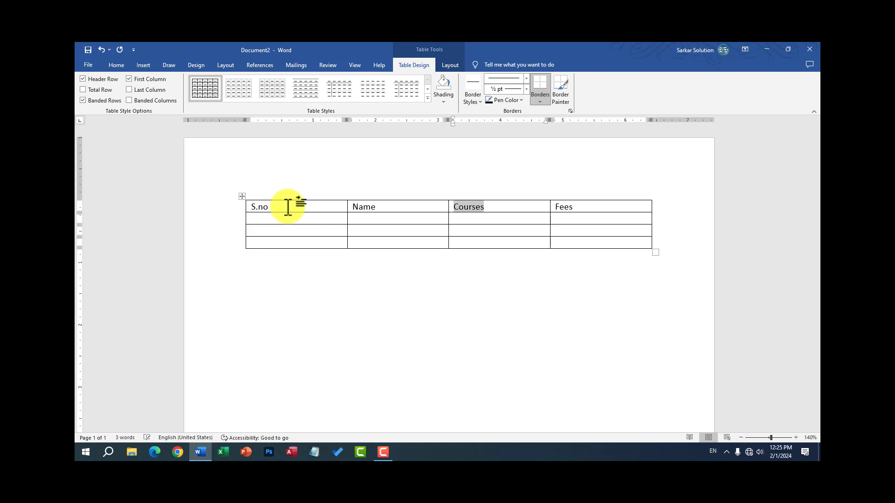
key("Right")
key("BackSpace")
Step: Enter row numbers 1, 2 and 3 in the S.no column
left_click(247, 205)
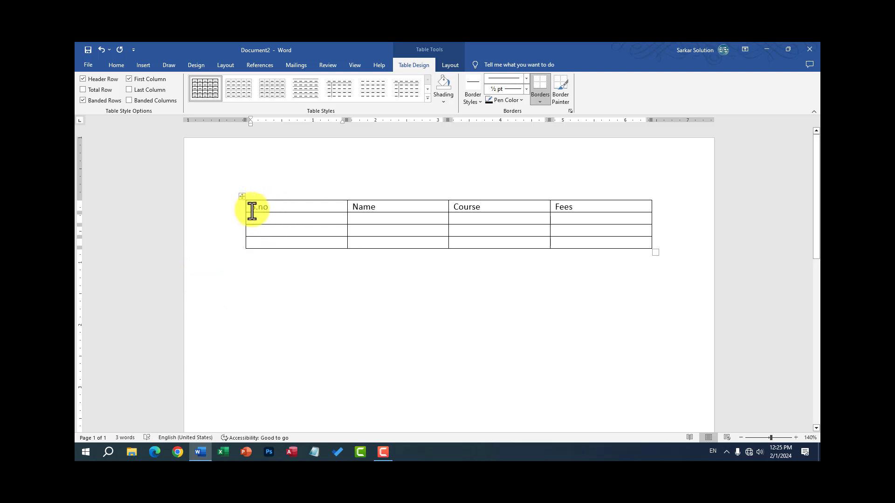
mouse_move(250, 208)
left_mouse_down()
mouse_move(395, 200)
mouse_move(588, 211)
left_mouse_up()
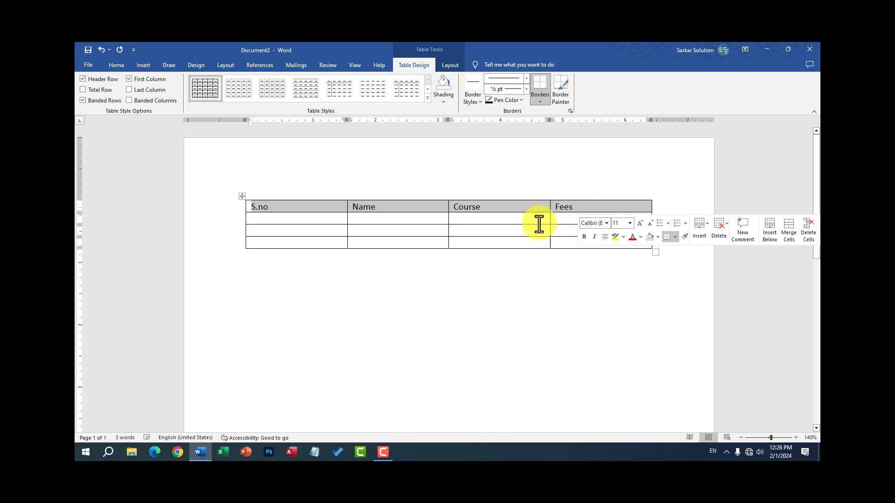
left_click(301, 221)
type("1")
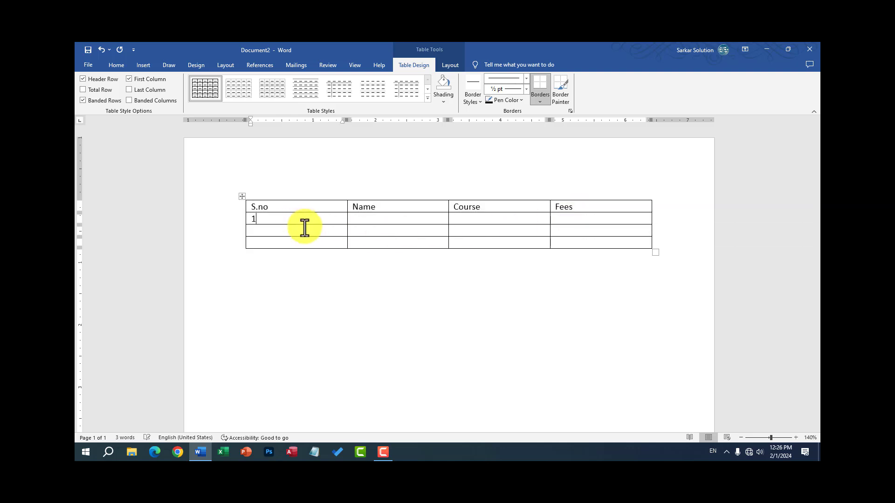
type("2")
type("3")
left_click_drag(246, 208, 261, 243)
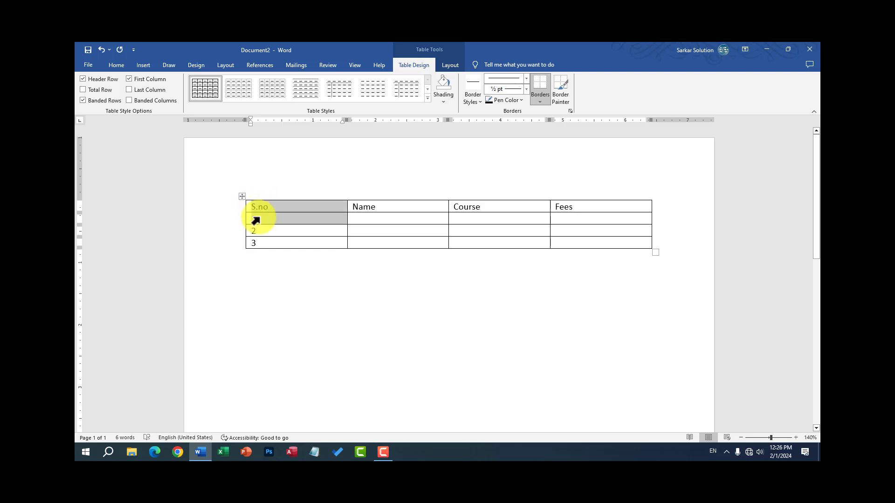
left_click(275, 244)
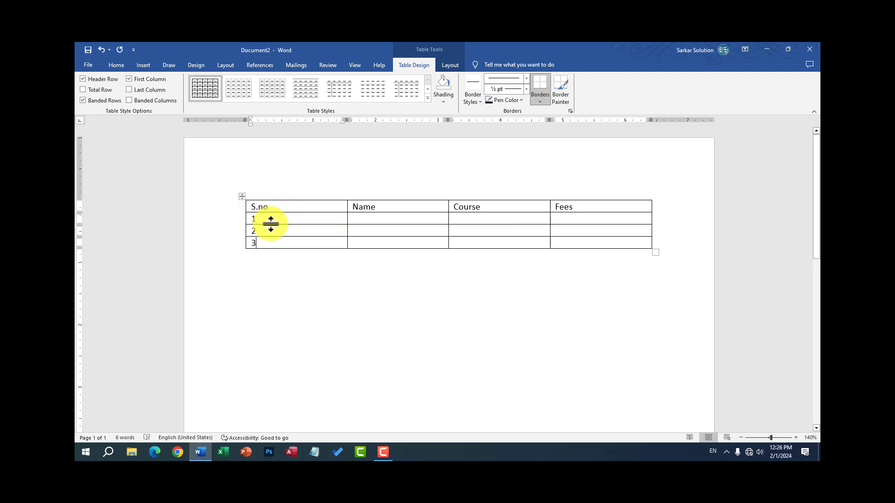
mouse_move(250, 208)
left_mouse_down()
mouse_move(440, 197)
mouse_move(459, 213)
left_mouse_up()
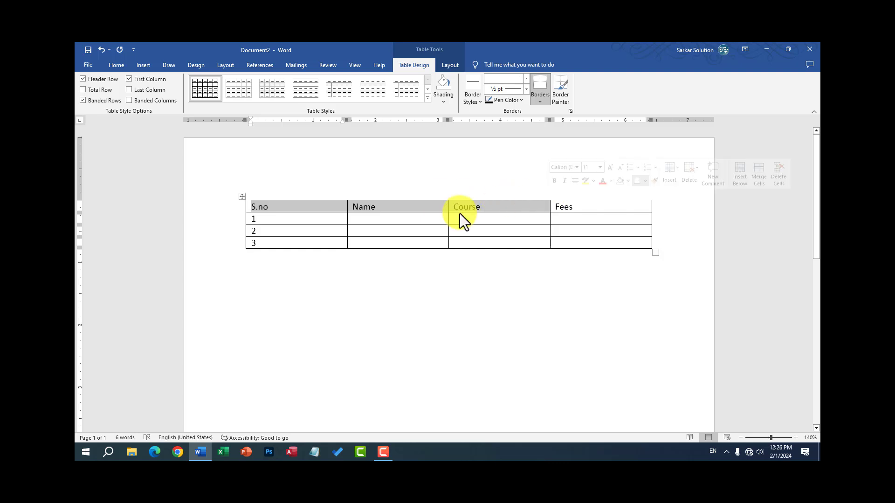
left_click(305, 206)
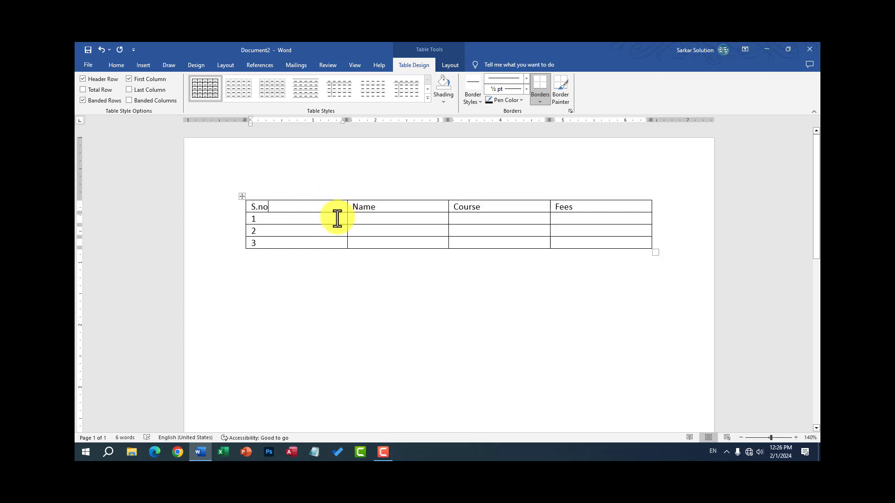
Step: Remove the stray word 'Cell' from row 3's Name cell and check the numbers
left_click(247, 233)
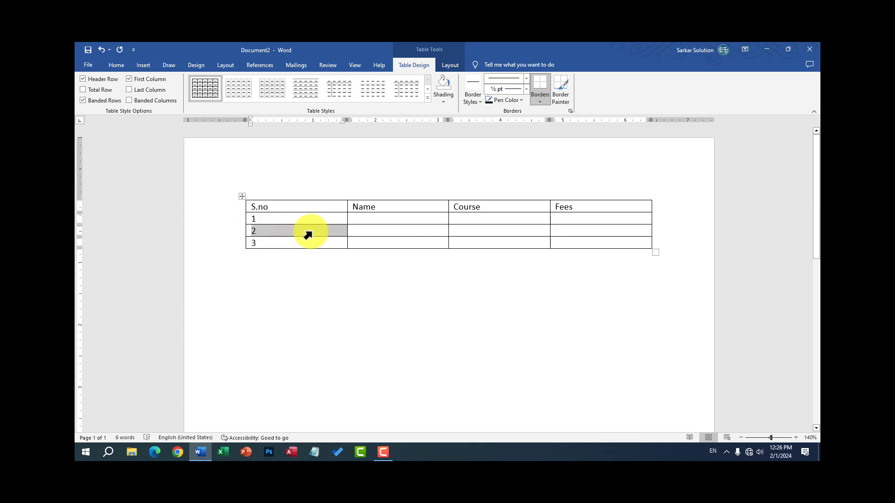
left_click(294, 236)
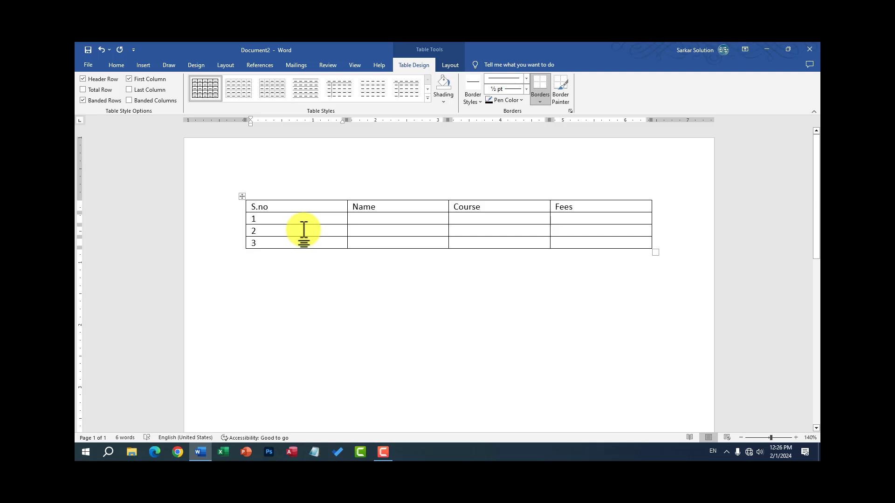
left_click(399, 243)
type("C")
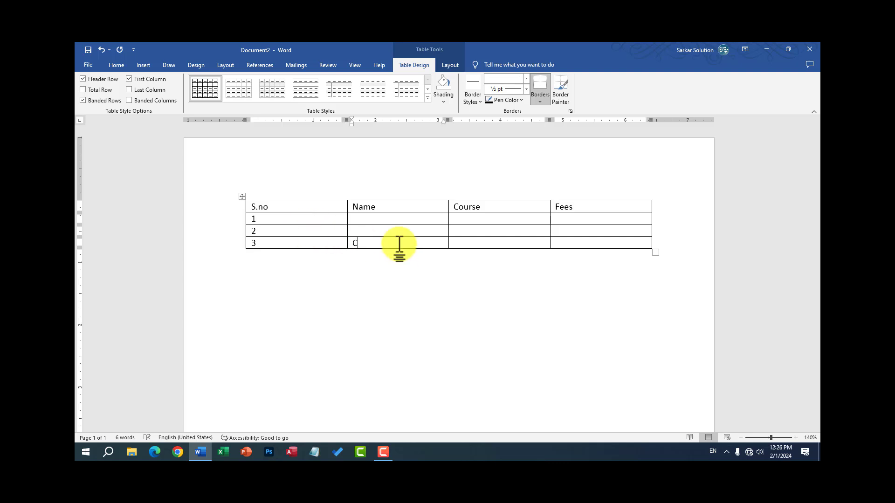
type("ell")
key("BackSpace")
key("BackSpace")
key("BackSpace")
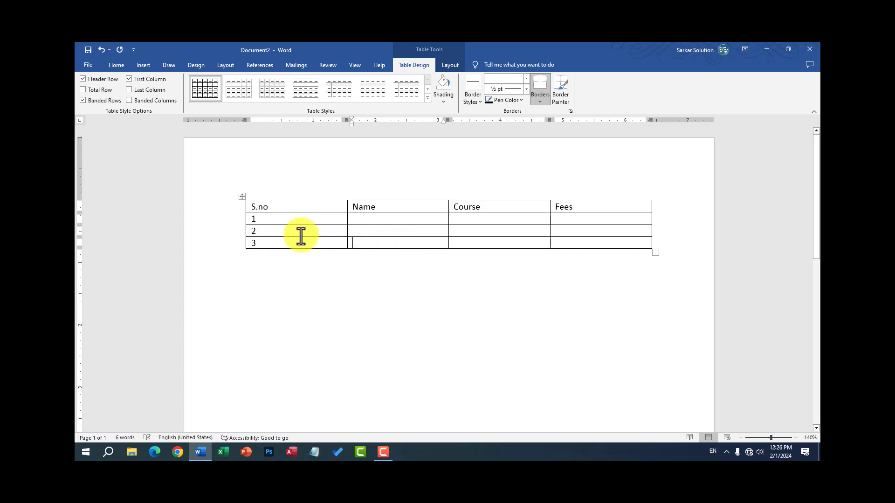
left_click(260, 216)
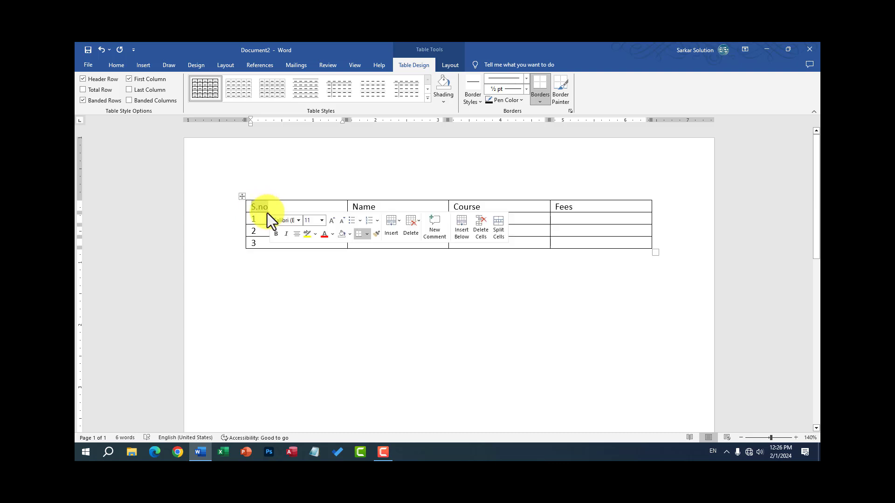
double_click(254, 227)
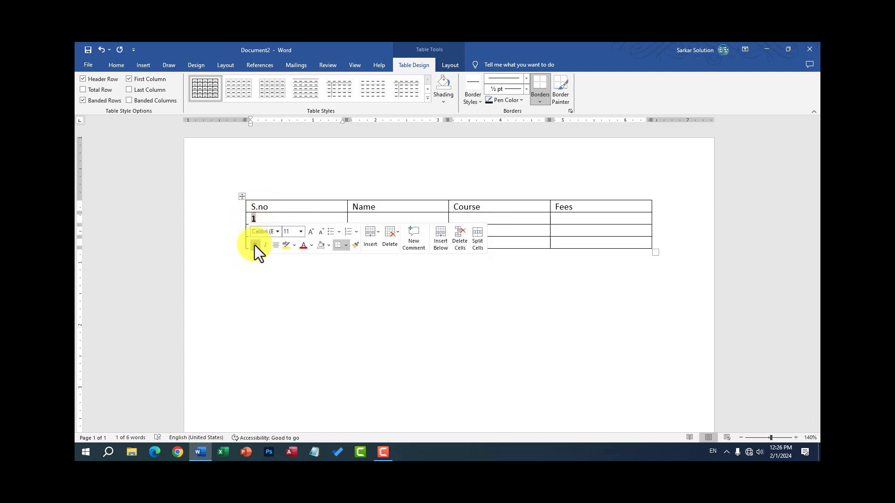
left_click(237, 266)
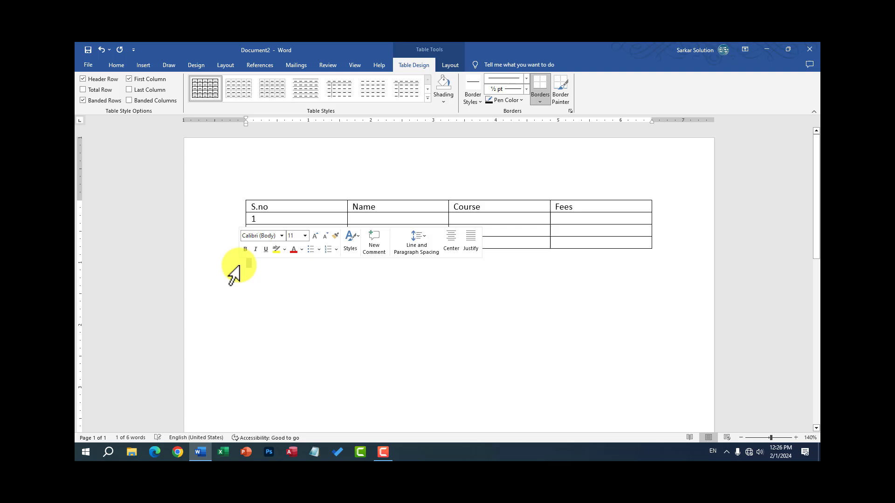
Step: Enter names ABC, XYZ, YZA and courses PGDCA, DCA, PGDCA in the three rows
left_click(282, 219)
left_click(387, 219)
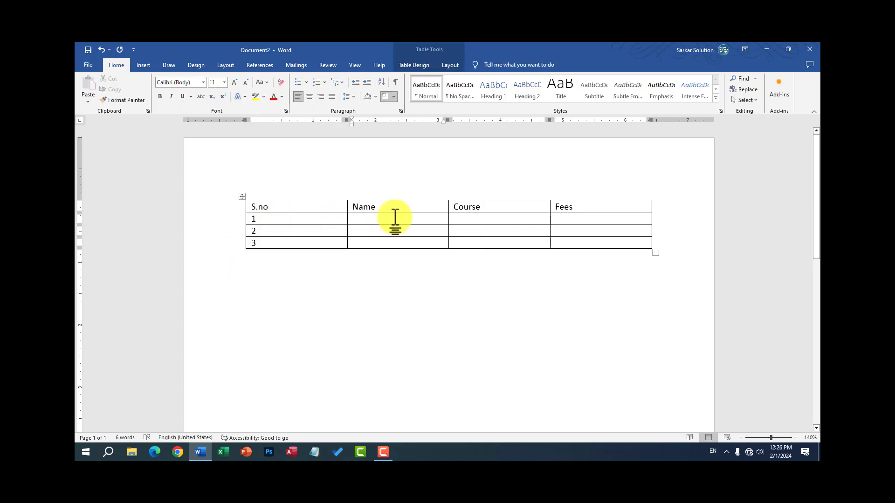
type("AB")
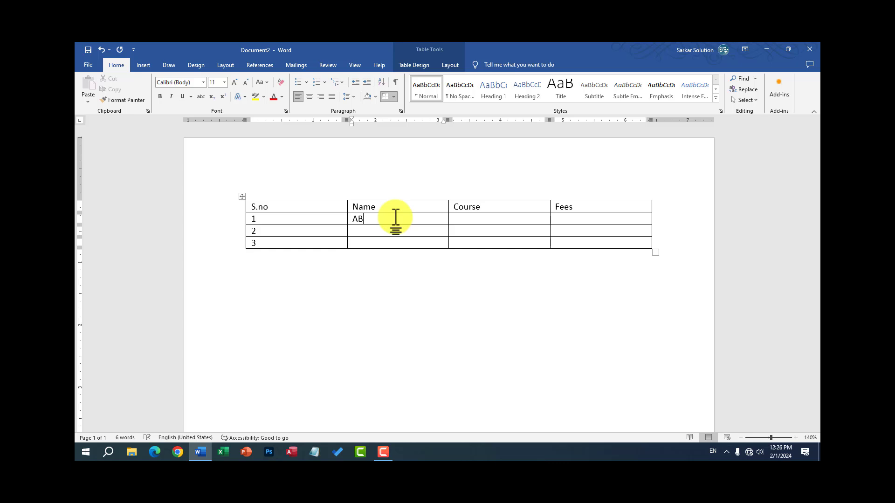
type("C")
type("XYZ")
type("YZA")
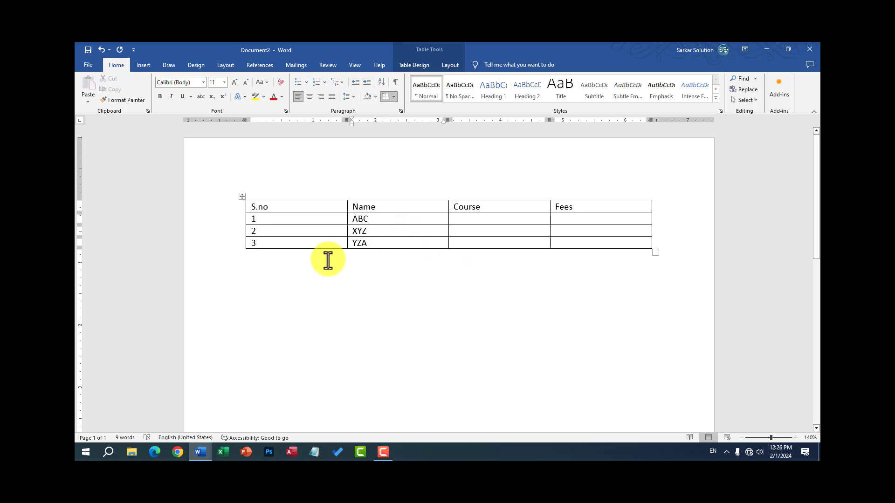
left_click(498, 220)
type("PGDCA")
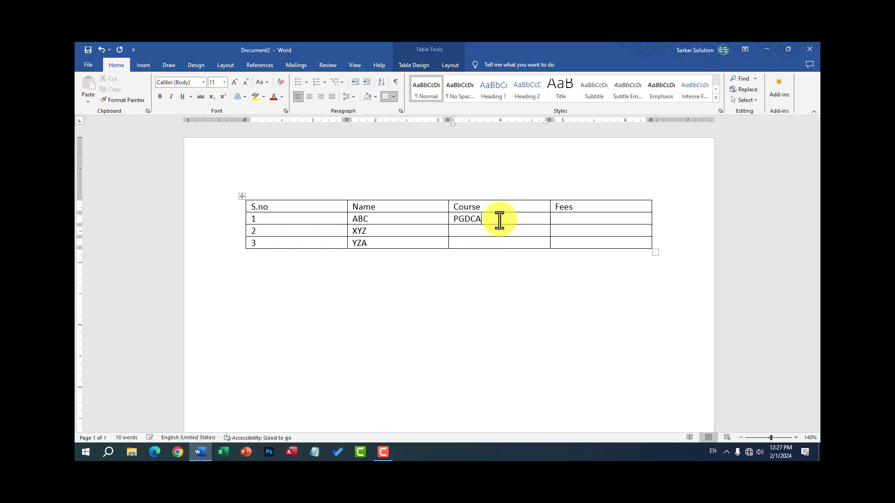
key("Down")
type("DCA")
type("P")
type("GDCA")
Step: Enter fees 10000, 9000 and 10000 in the Fees column
left_click(586, 218)
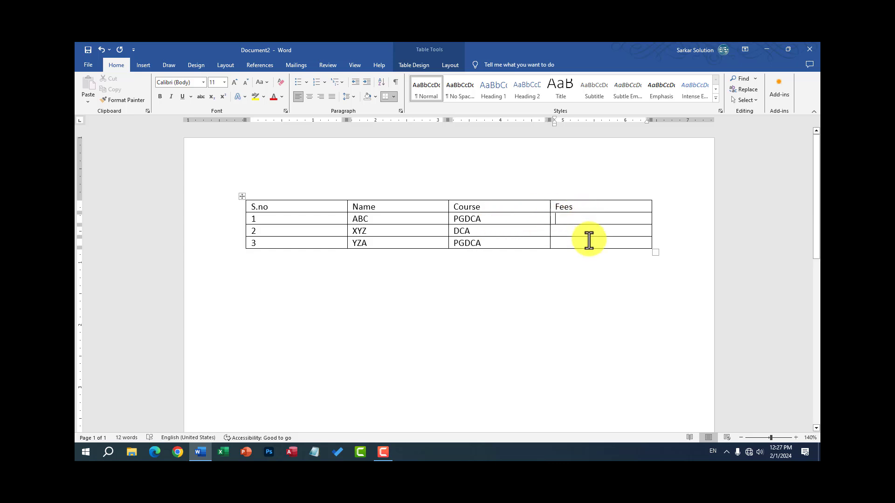
type("1000")
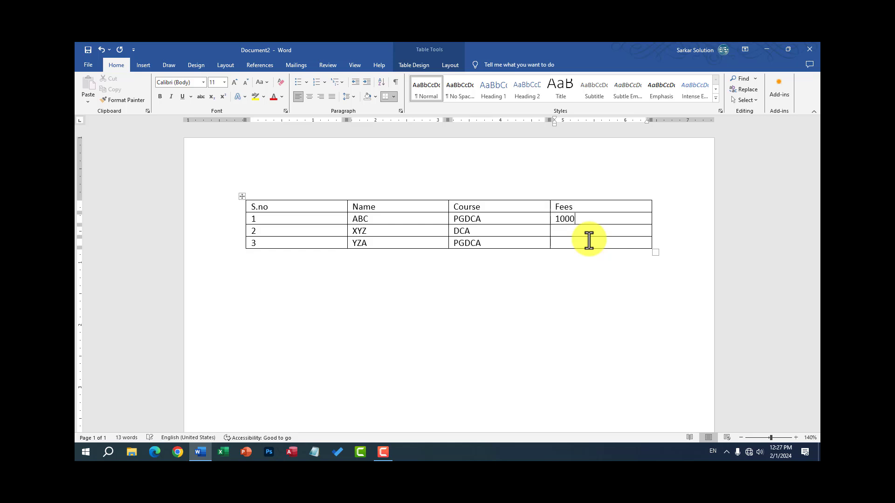
type("0")
type("90")
type("00")
type("10000")
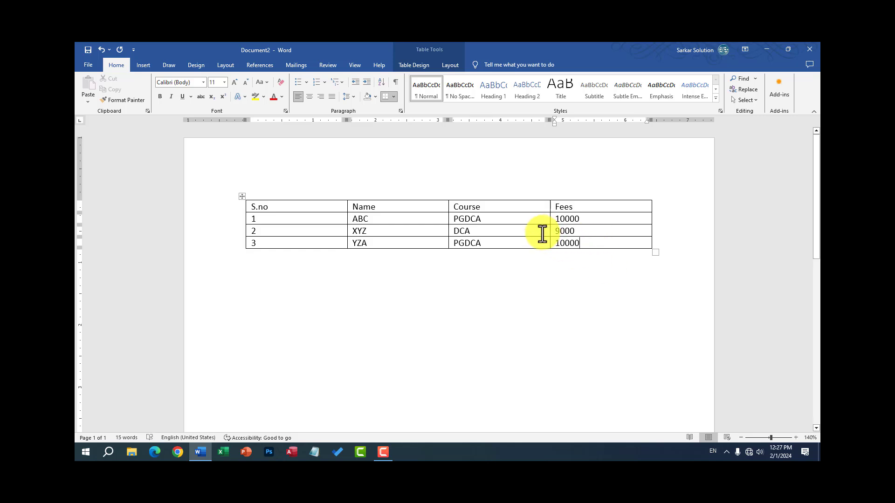
left_click_drag(328, 206, 436, 206)
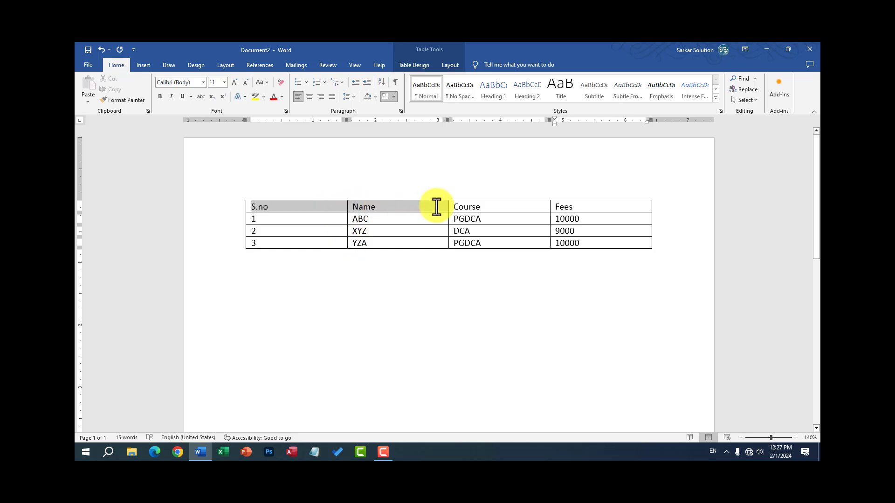
left_click(376, 207)
left_click(321, 208)
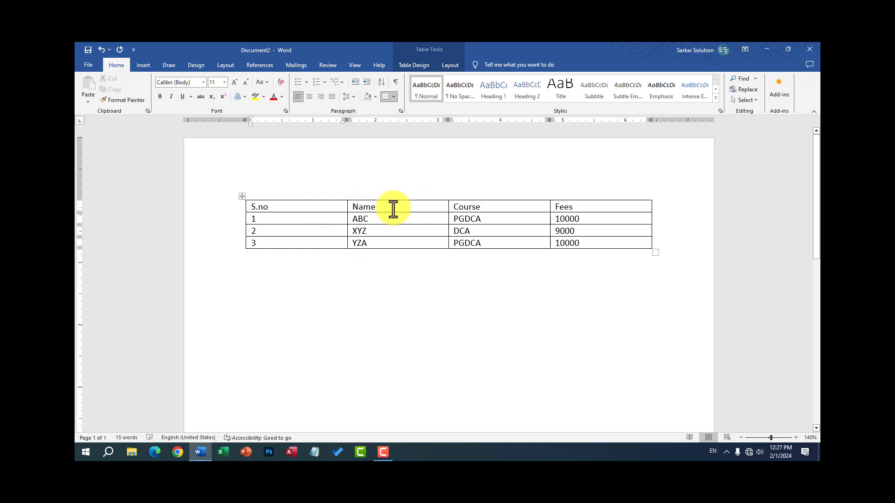
left_click(577, 206)
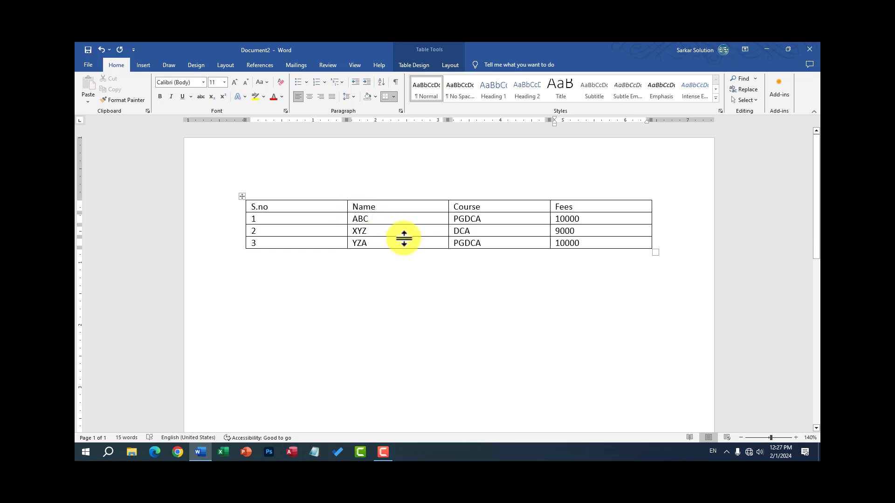
left_click(587, 246)
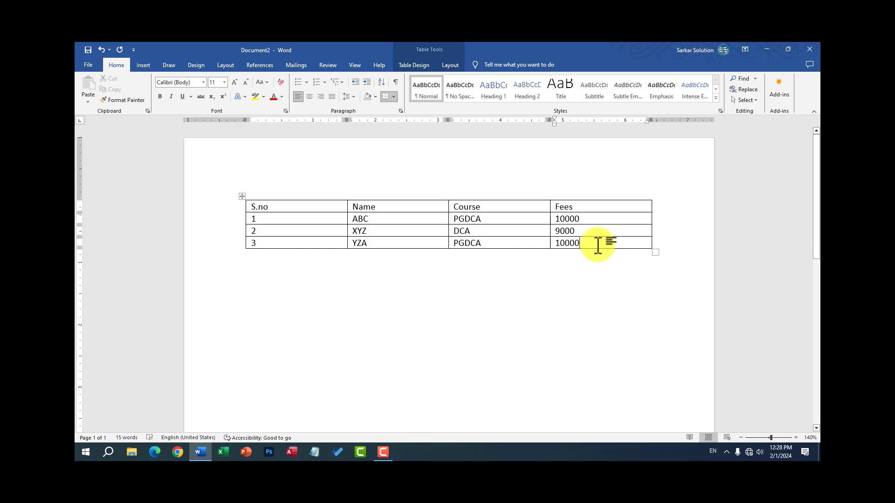
left_click(525, 241)
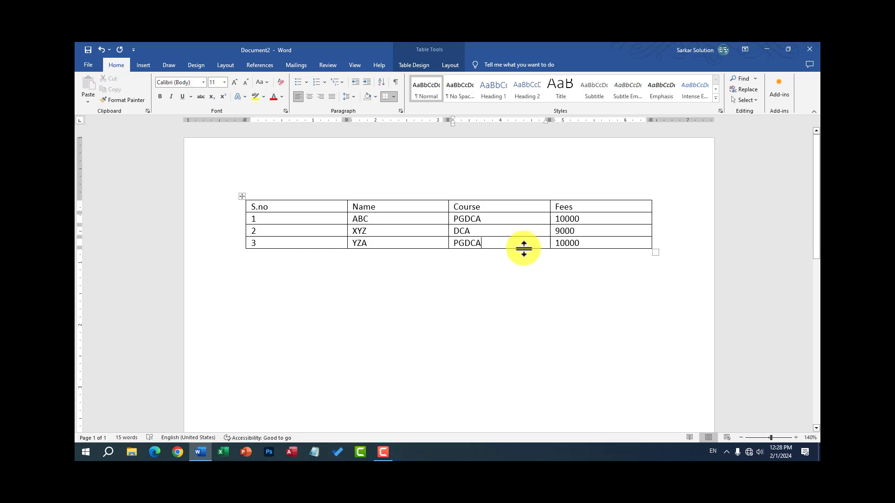
key("Tab")
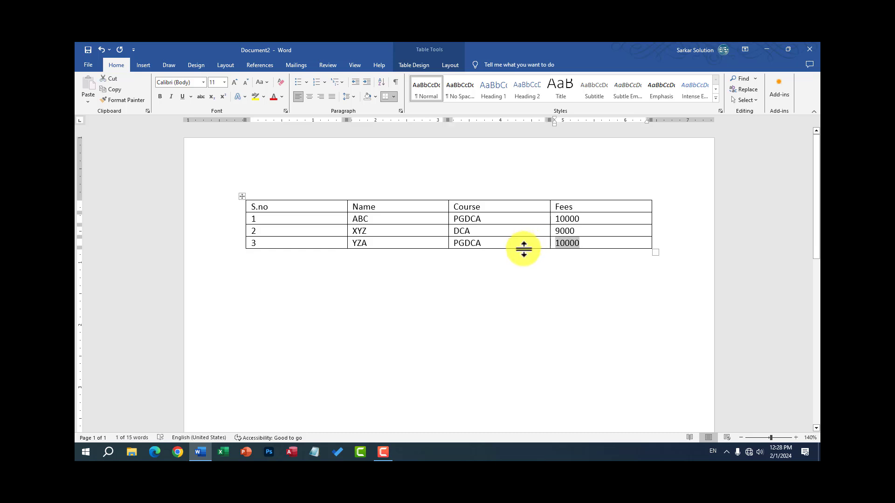
left_click(578, 243)
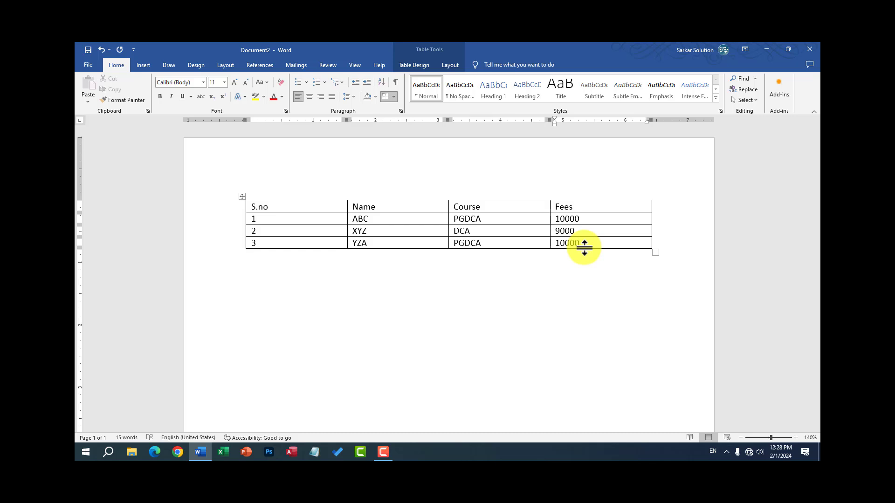
Step: Append empty rows below the three student entries by tabbing from the last Fees cell
key("Tab")
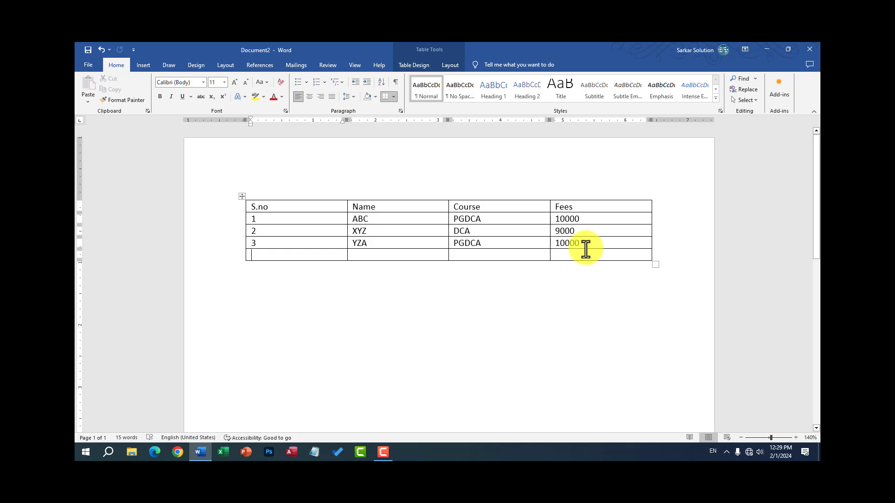
left_click(595, 255)
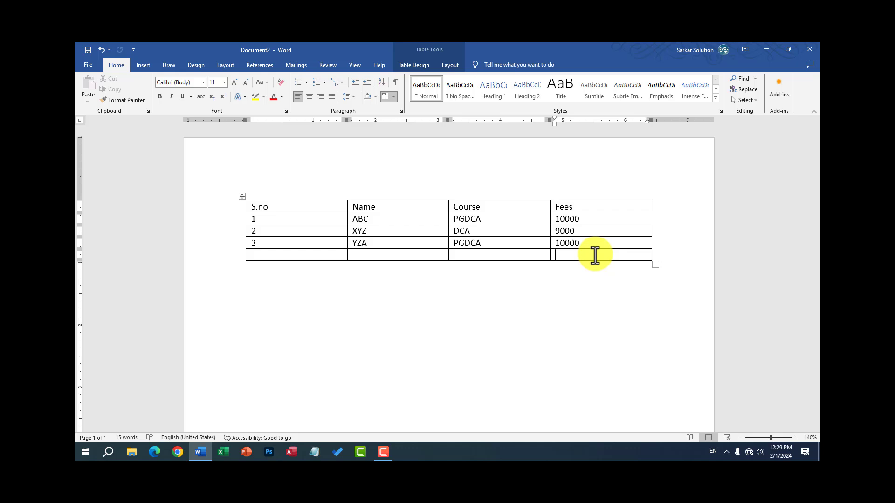
key("Left")
key("shift+Tab")
key("shift+Tab")
key("shift+Tab")
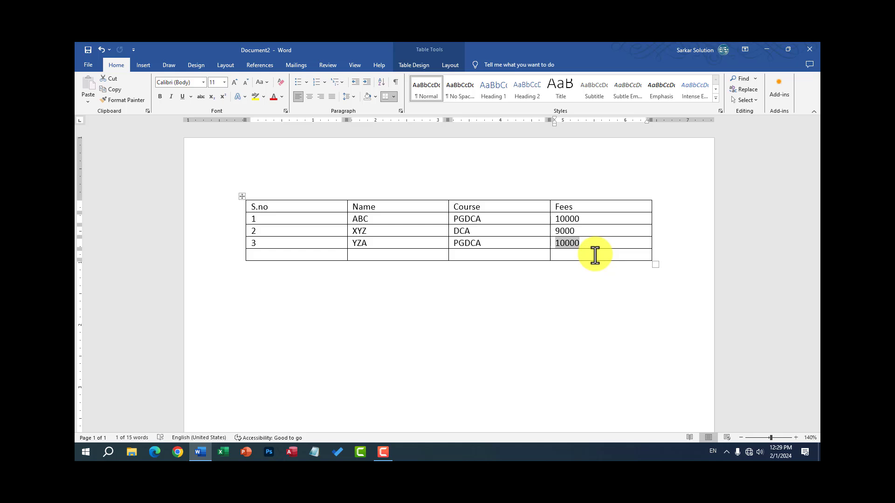
left_click(574, 256)
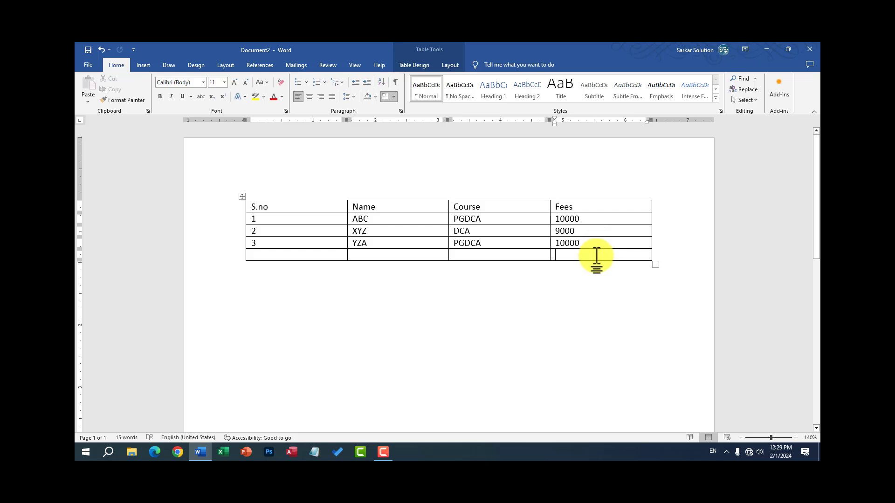
key("Tab")
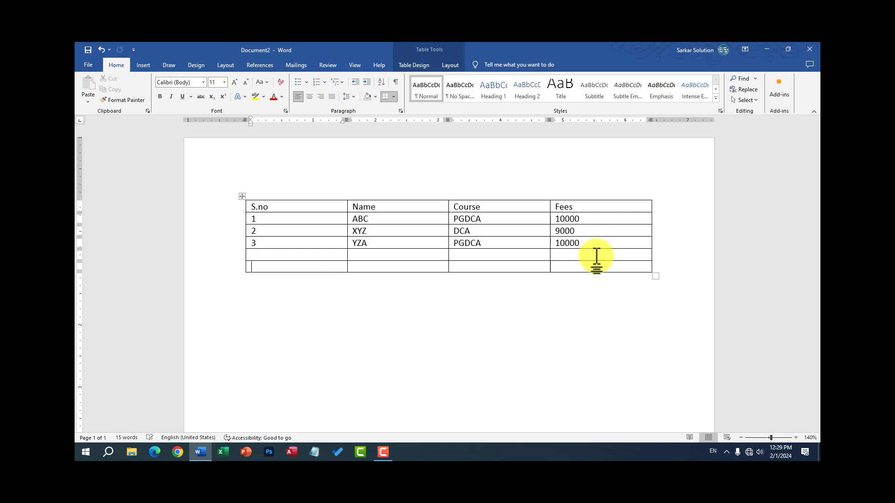
key("Tab")
key("Tab")
key("Tab")
key("Tab")
key("Tab")
key("Tab")
key("Tab")
key("Tab")
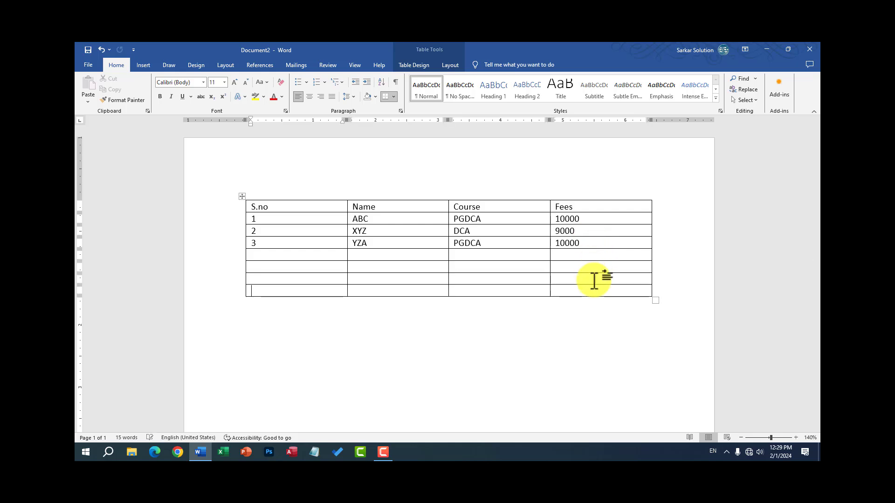
key("Tab")
key("Tab")
key("Tab")
key("Tab")
key("Tab")
key("Tab")
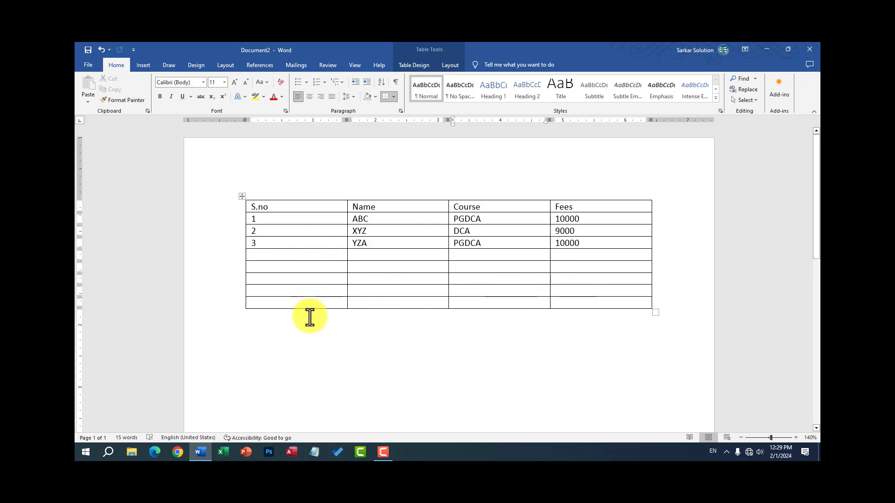
Step: Number the new rows 4 through 8 in the S.no column
left_click(310, 205)
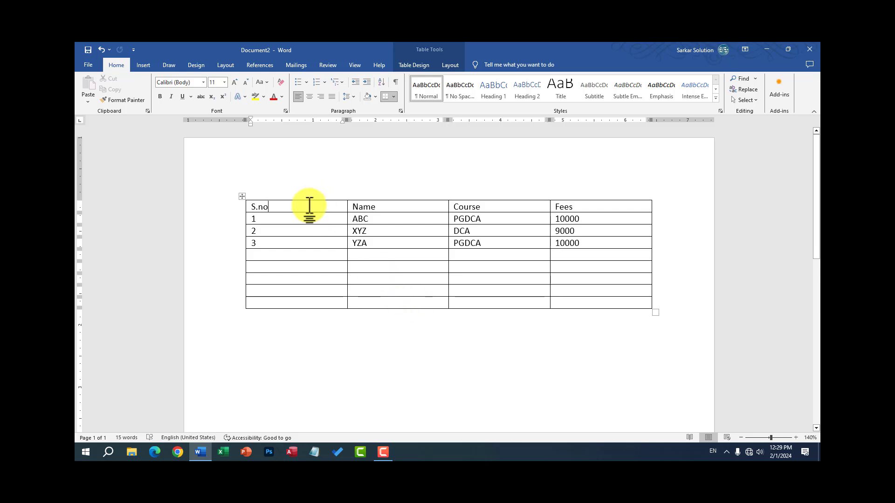
left_click(292, 255)
left_click(291, 266)
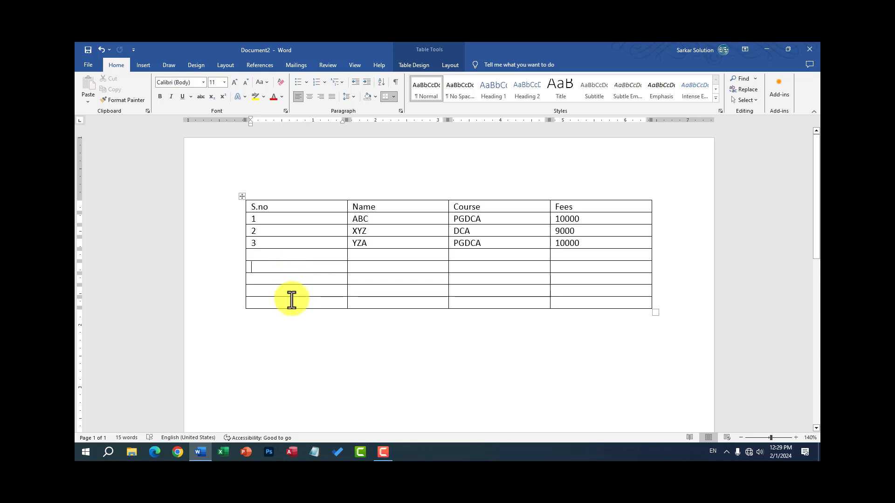
left_click(286, 256)
type("4 ")
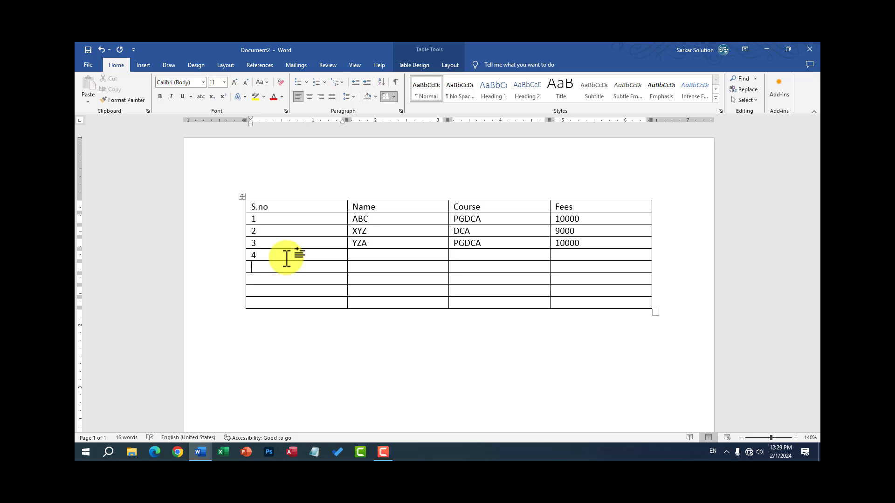
type("5 ")
type("6")
key("Down")
type("7")
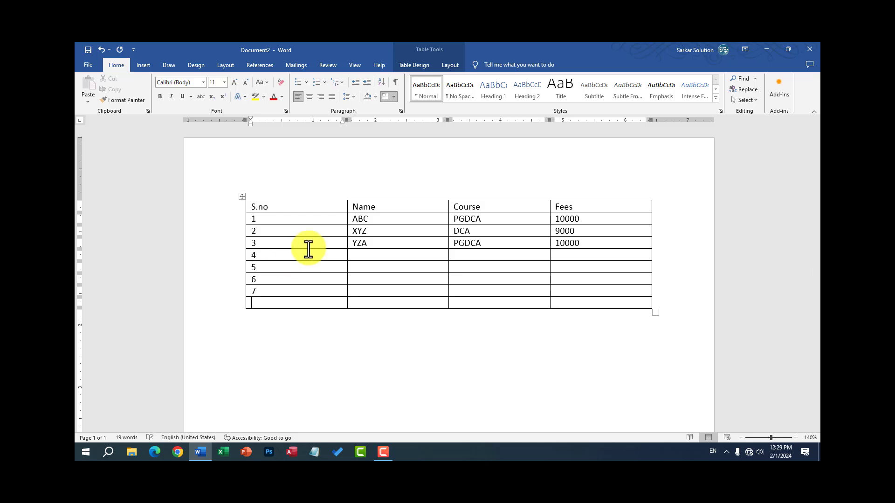
type("8")
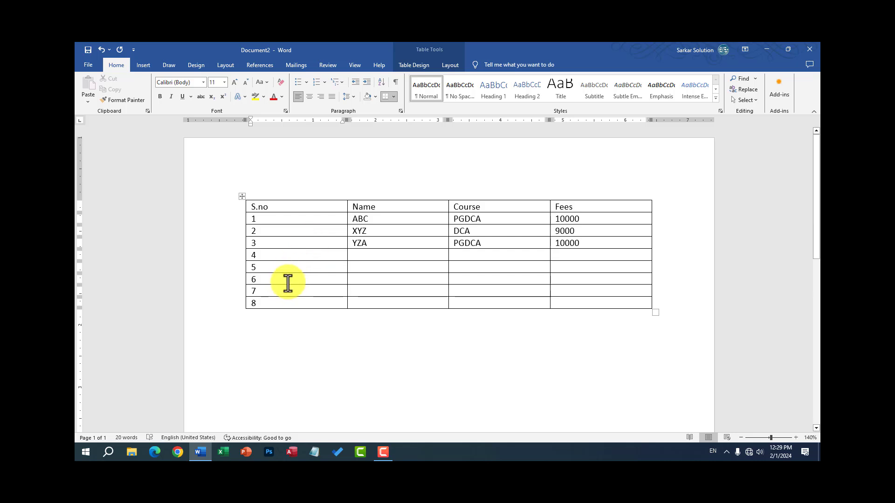
Step: Enter names Ramesh, Ajay and Vijay, undoing a mistaken Brijesh entry in row 7
left_click(366, 257)
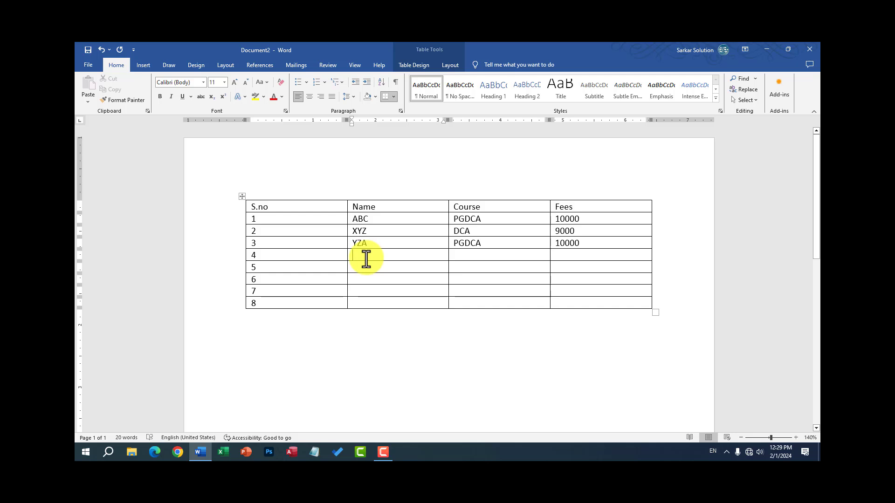
type("Ramesh")
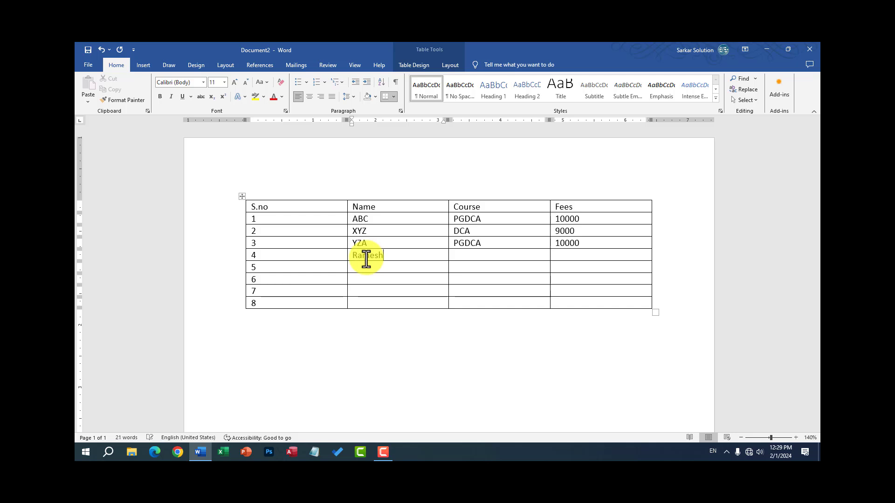
type("Aja")
type("Vijay")
key("Down")
type("Brijesh")
key("Return")
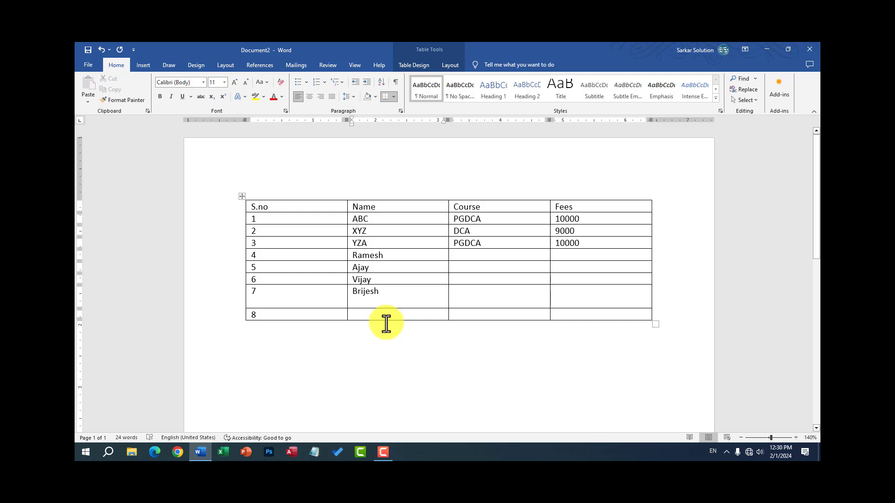
key("ctrl+z")
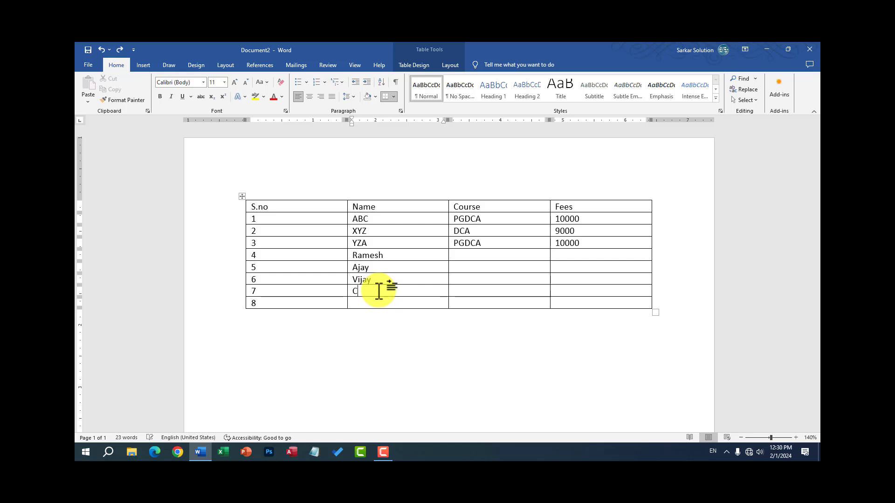
Step: Enter Chandan in row 7 and Dinesh in row 8 of the Name column
type("Cga")
key("BackSpace")
key("BackSpace")
type("handan")
key("Down")
type("Dines")
type("h")
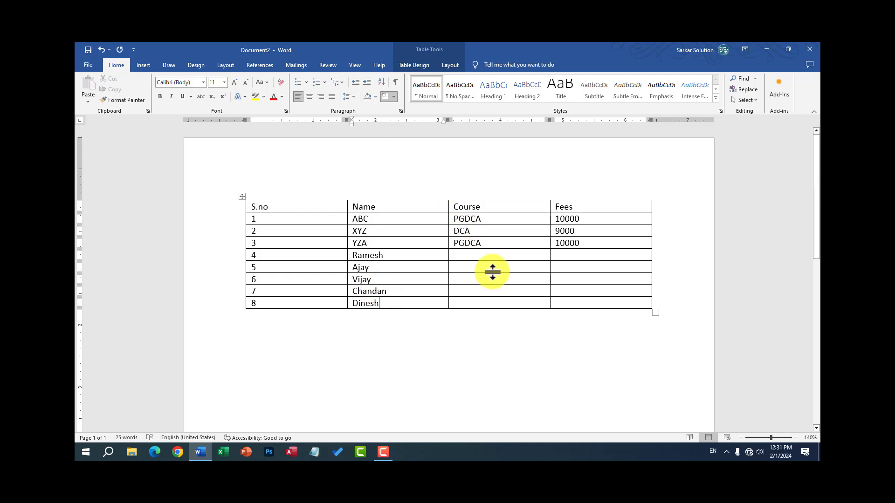
Step: Fill the Course cells of rows 4–8: copy rows 1–3 into rows 4–6, then add DCA and PGDCA
left_click(489, 255)
left_click_drag(489, 242, 512, 219)
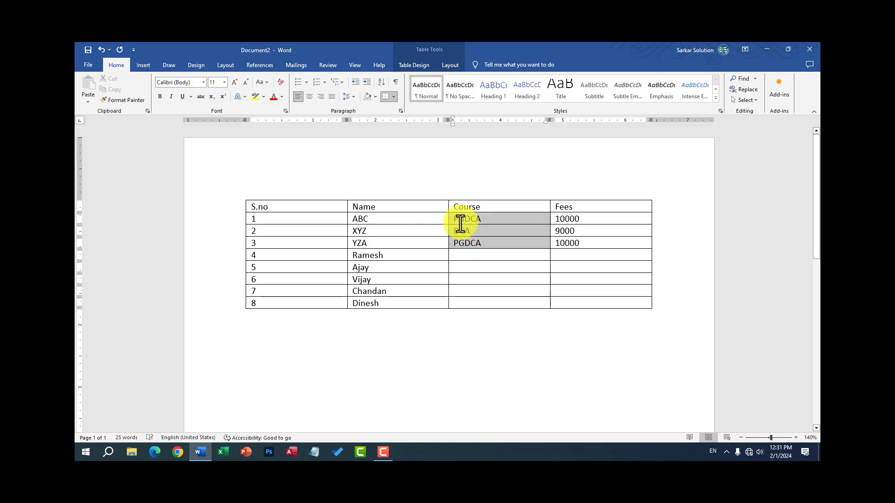
key("ctrl+c")
left_click(460, 254)
key("ctrl+v")
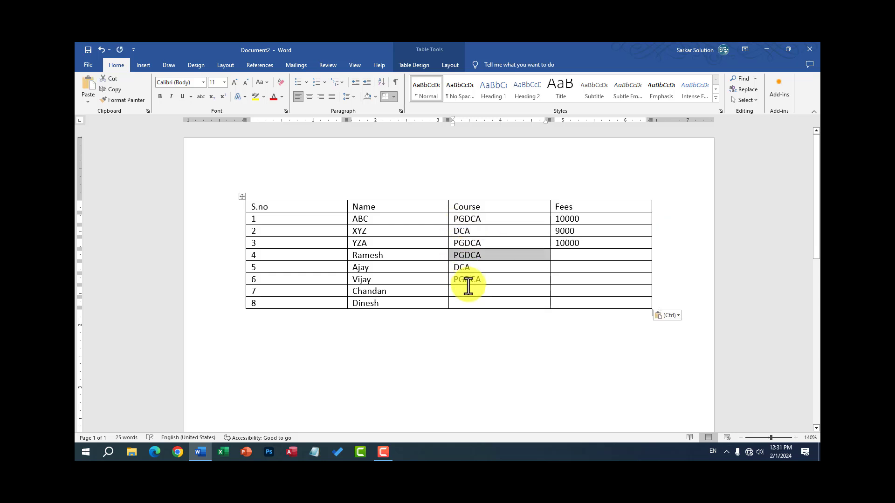
key("ctrl+v")
key("ctrl+z")
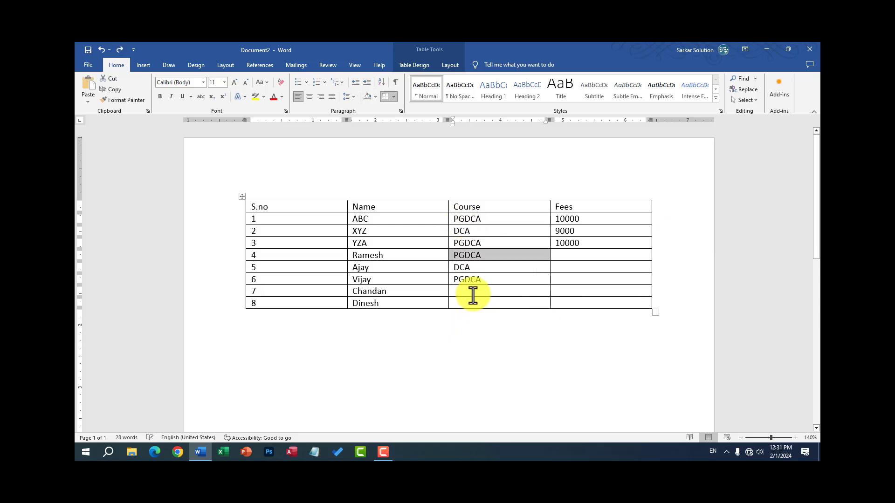
left_click(472, 303)
type("DCA")
key("Down")
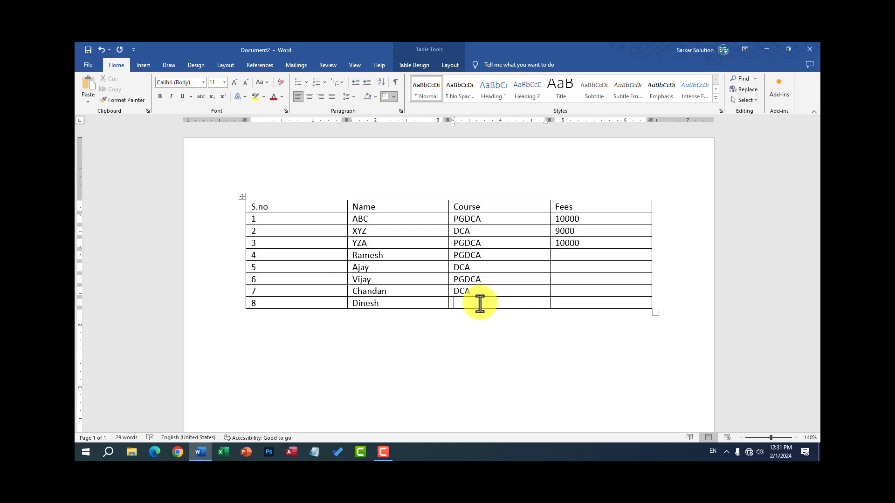
type("PGDCA")
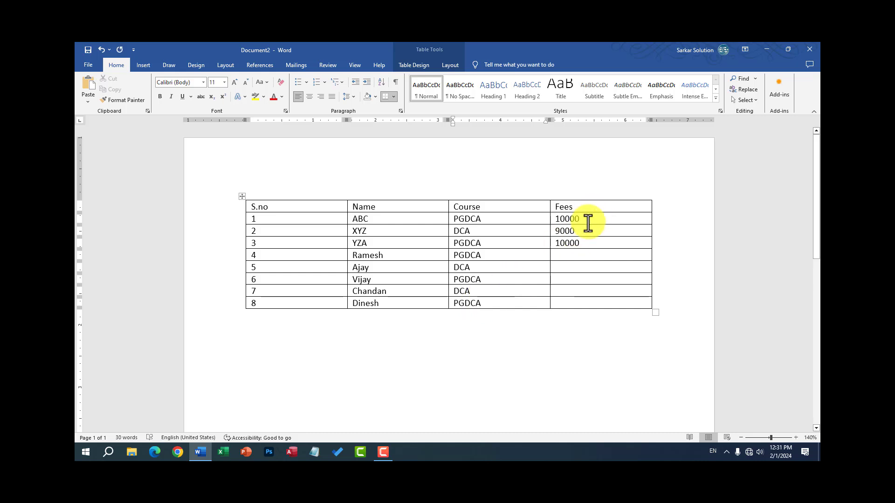
Step: Fill the Fees cells of rows 4–8: copy rows 1–3 into rows 4–6, then add 8000 and 9000
left_click_drag(580, 246, 556, 219)
key("ctrl+c")
left_click(555, 255)
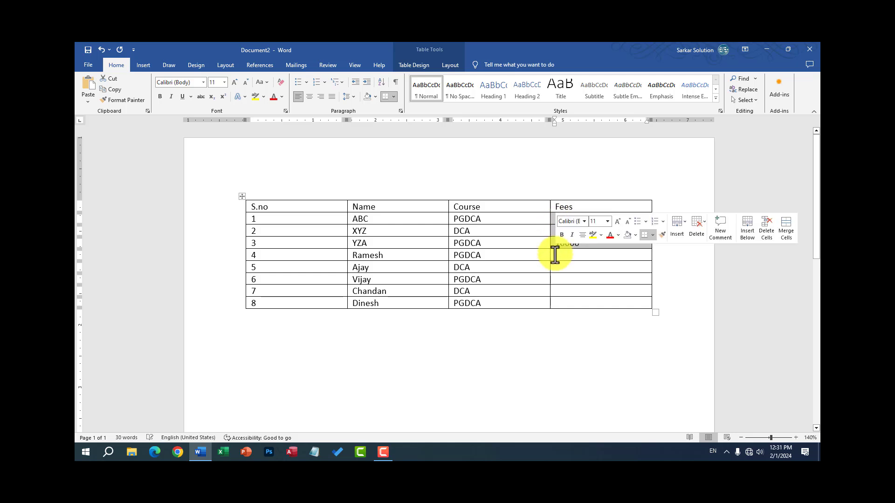
key("ctrl+v")
left_click(565, 291)
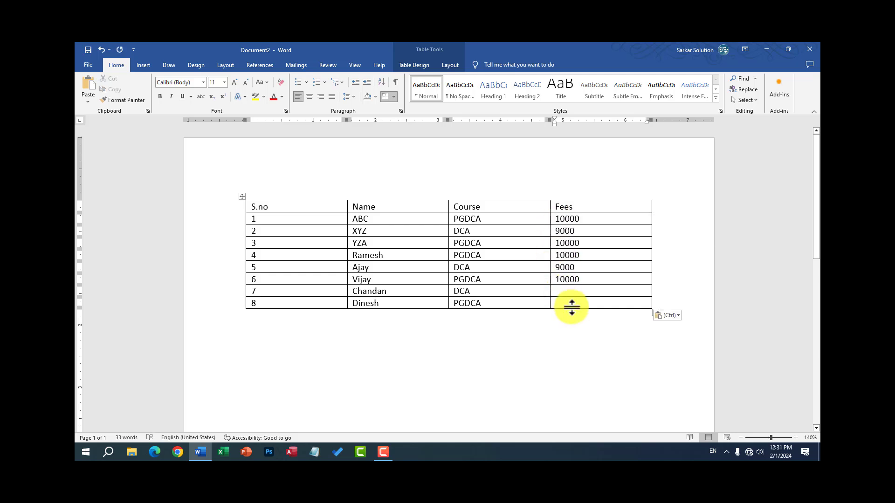
type("8000")
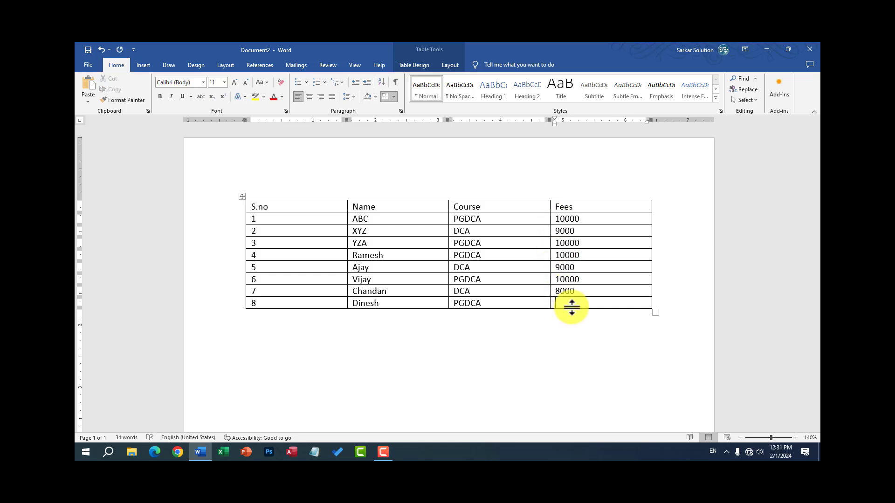
type("90000")
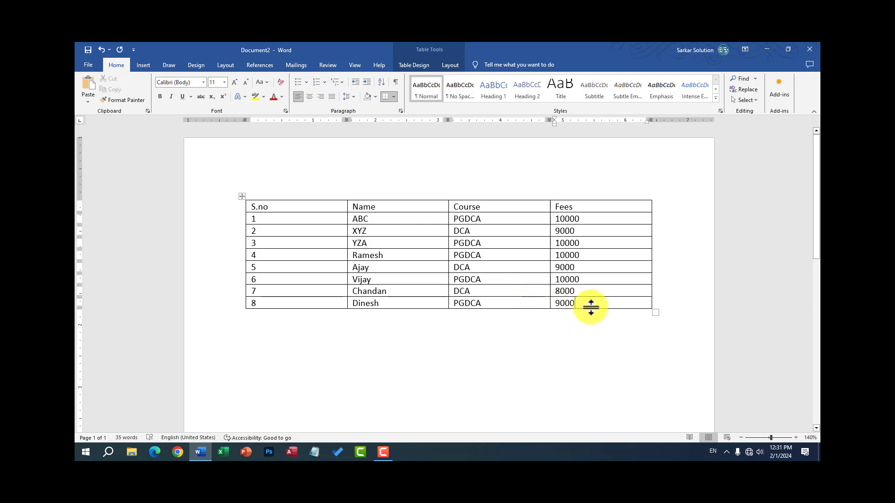
key("Tab")
key("ctrl+z")
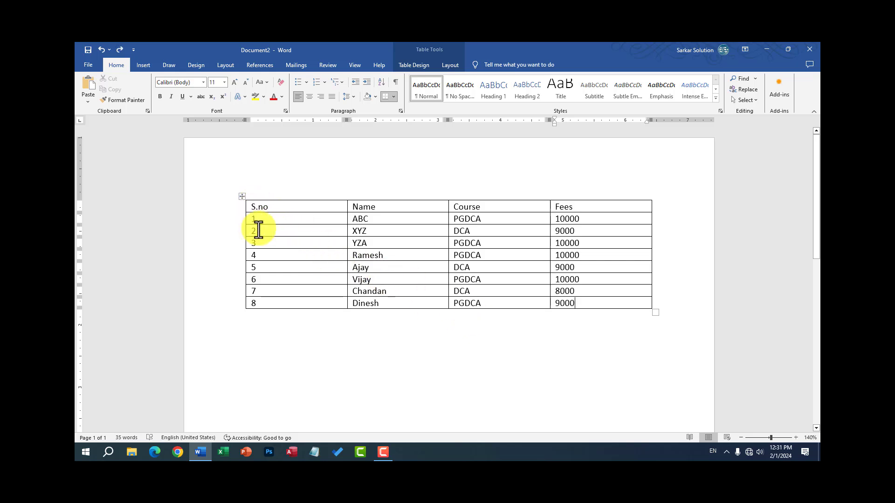
mouse_move(256, 219)
left_mouse_down()
mouse_move(267, 256)
mouse_move(597, 255)
left_mouse_up()
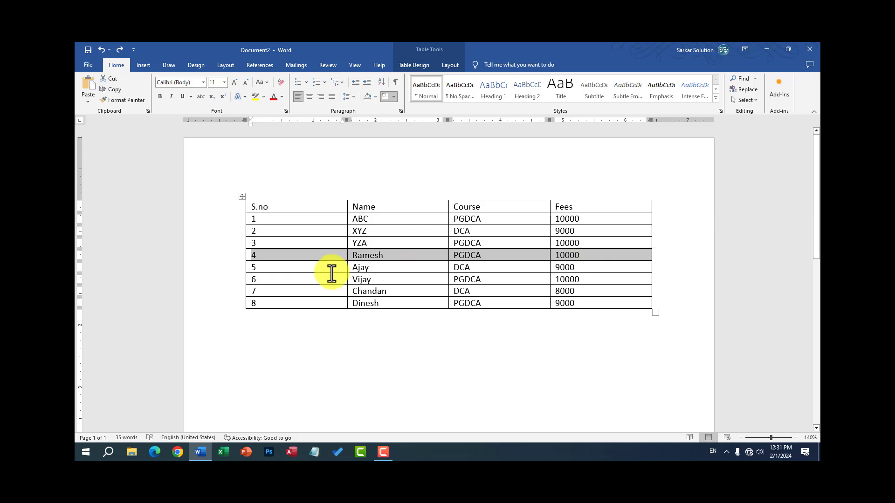
left_click(307, 268)
double_click(253, 255)
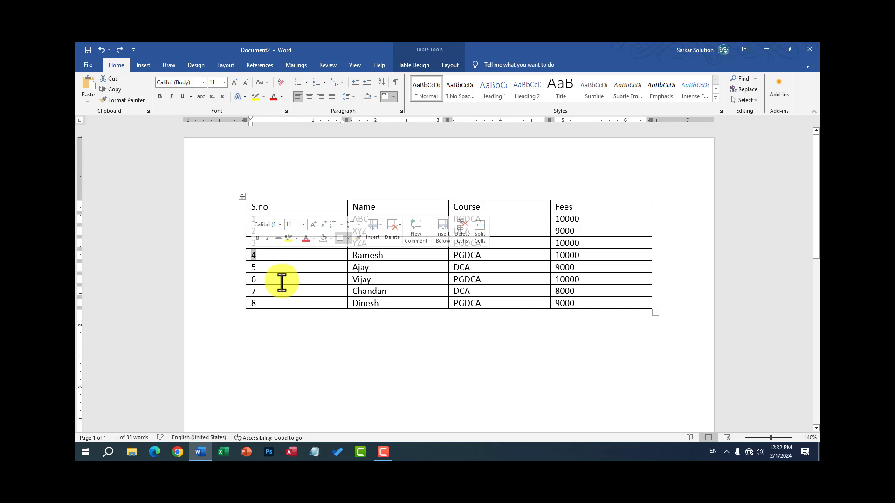
left_click(253, 261)
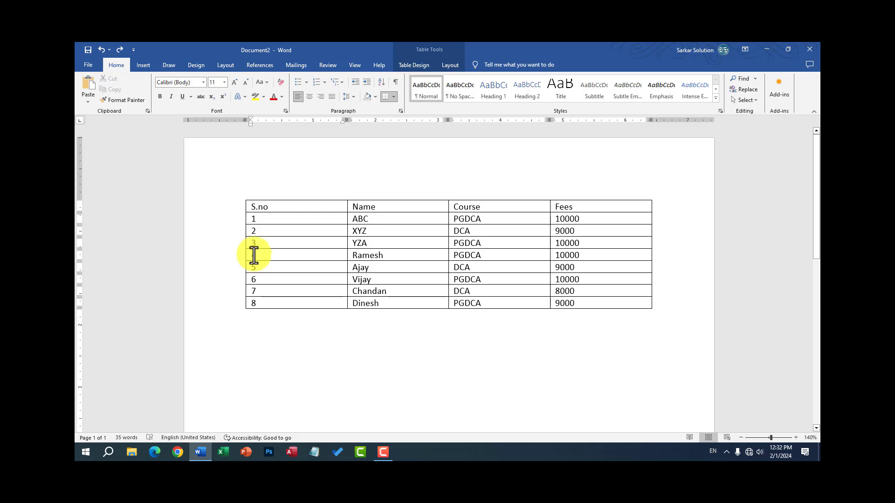
double_click(253, 254)
left_click(349, 256)
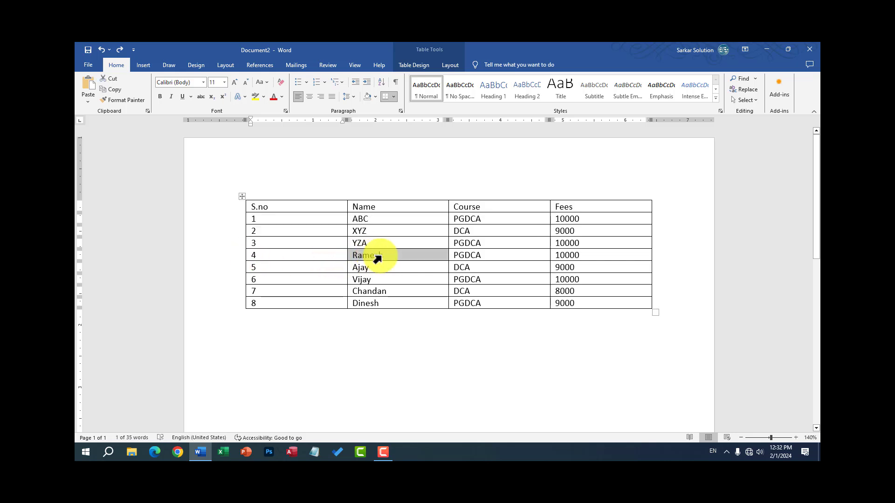
left_click_drag(377, 258, 429, 260)
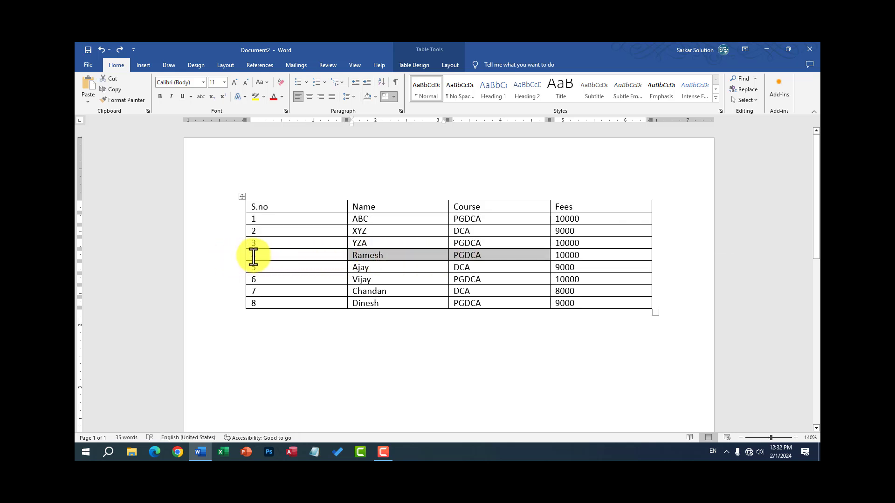
left_click_drag(253, 255, 609, 256)
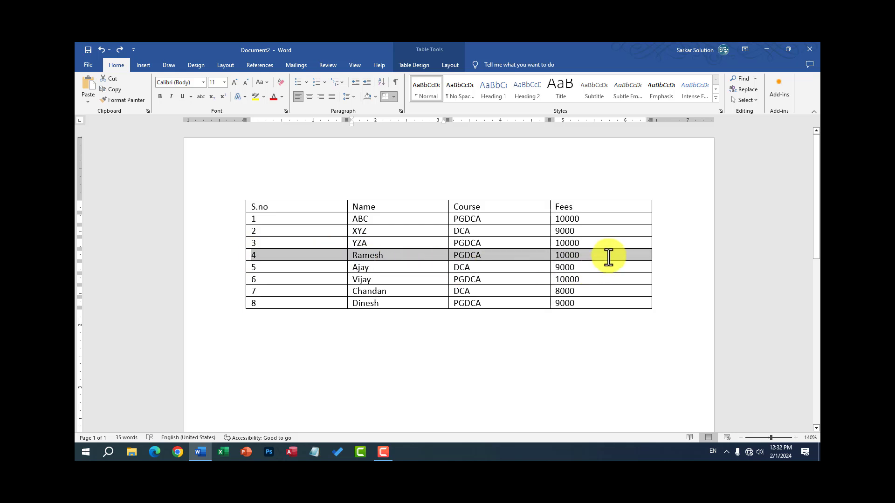
left_click(308, 256)
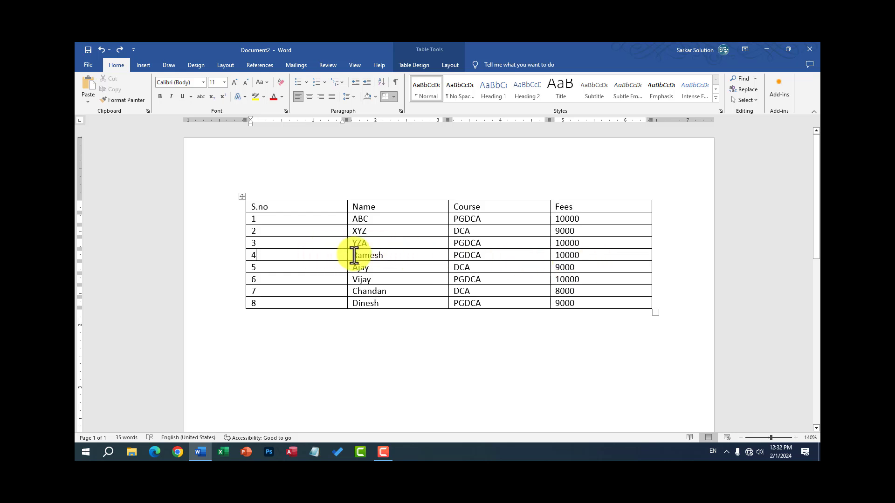
left_click(488, 255)
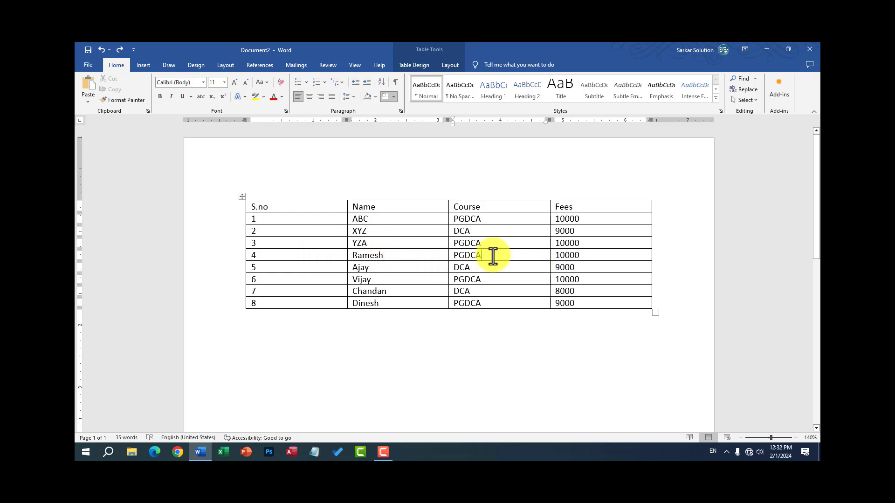
left_click(585, 255)
left_click_drag(253, 255, 574, 254)
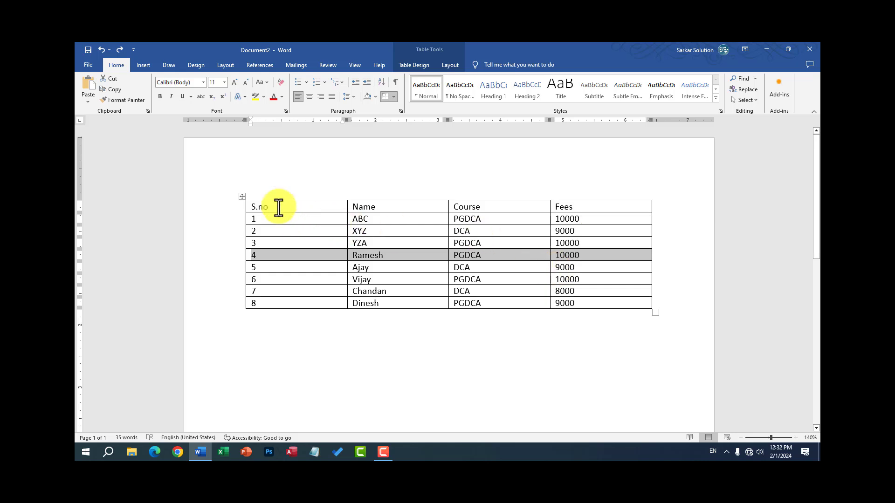
left_click_drag(252, 210, 273, 334)
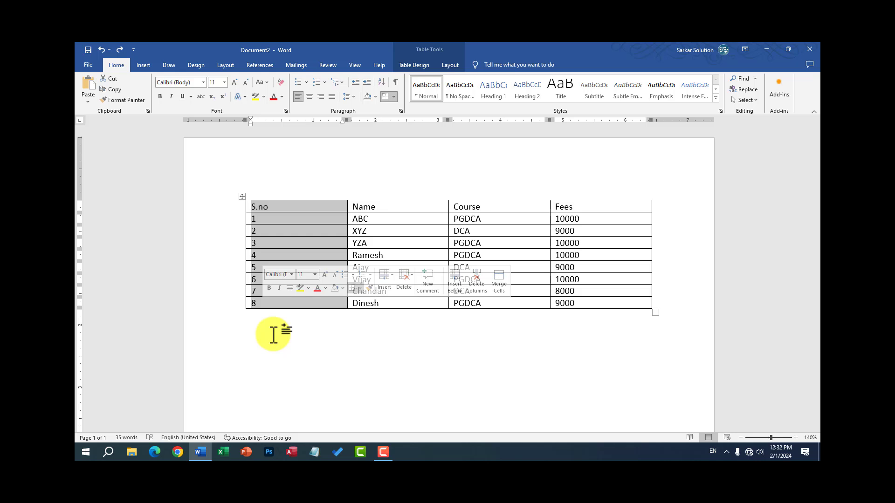
left_click(283, 225)
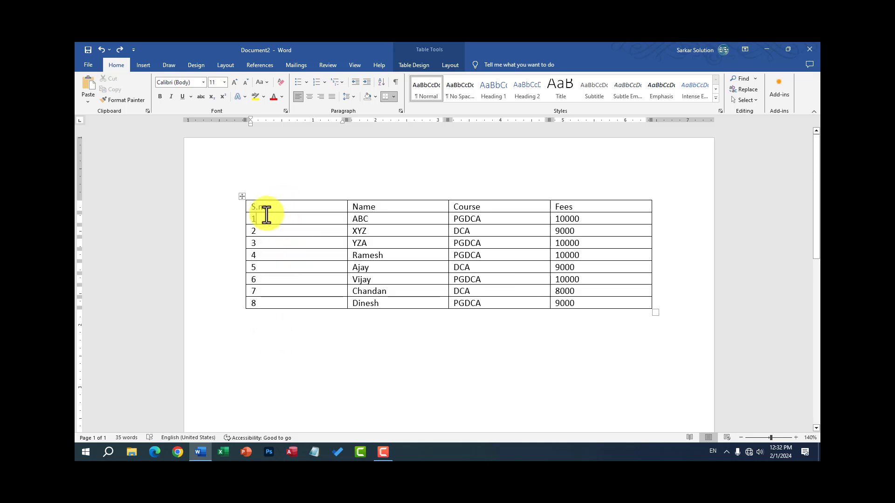
left_click_drag(251, 207, 270, 304)
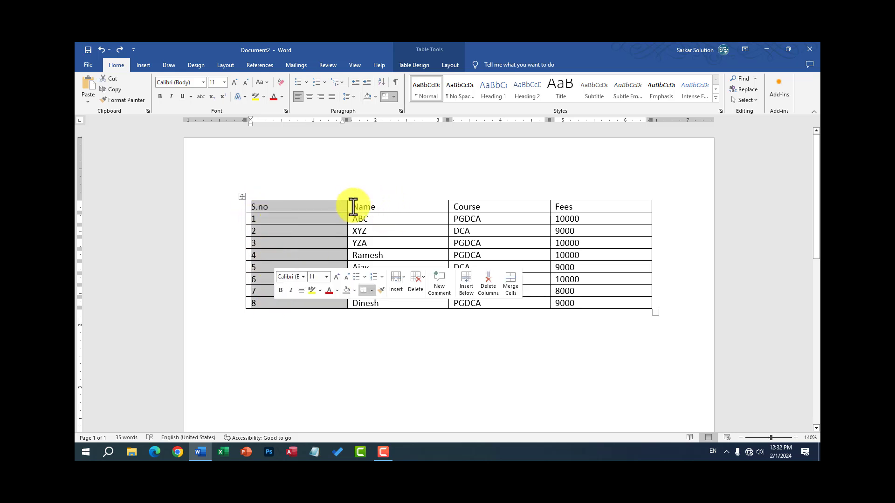
left_click_drag(353, 207, 377, 300)
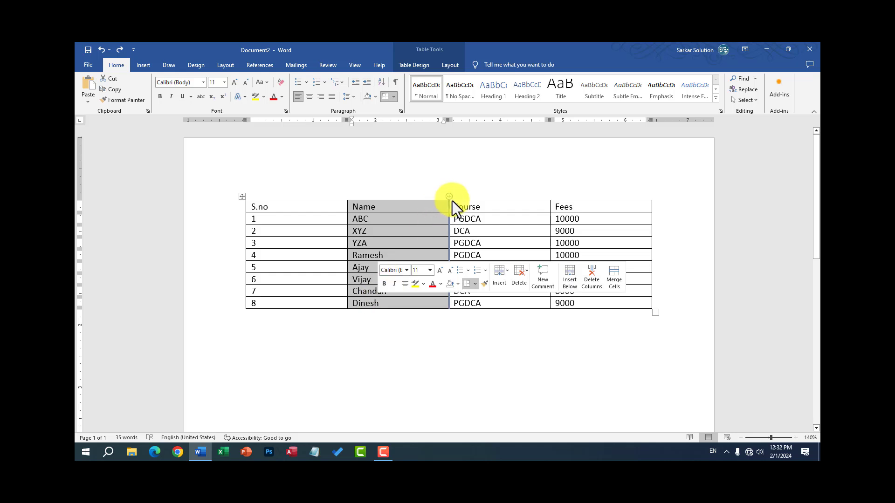
left_click_drag(456, 207, 487, 299)
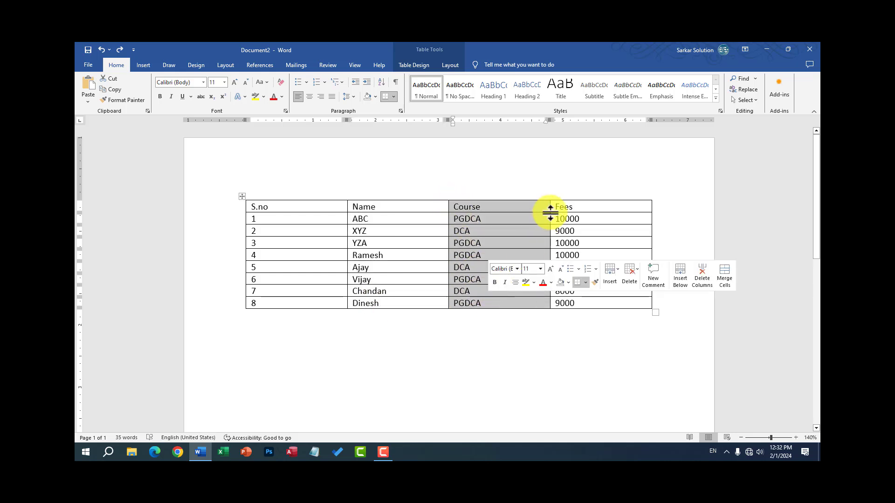
left_click_drag(555, 207, 575, 295)
left_click(509, 279)
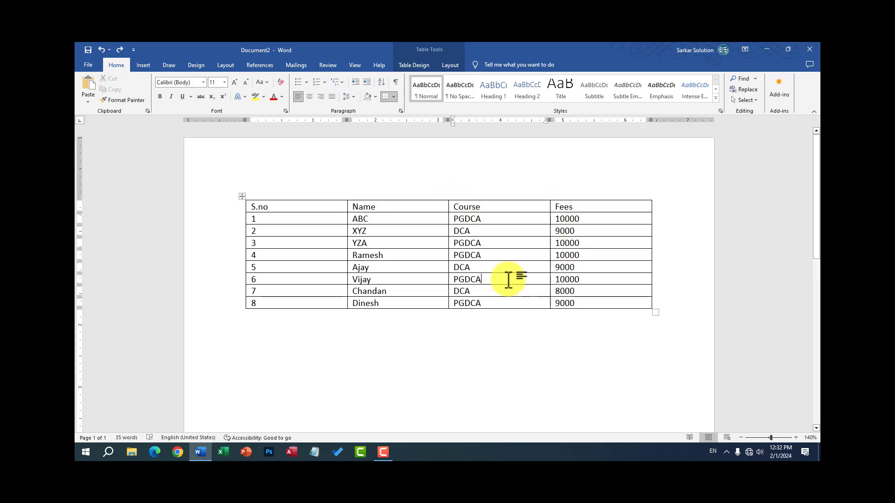
double_click(266, 255)
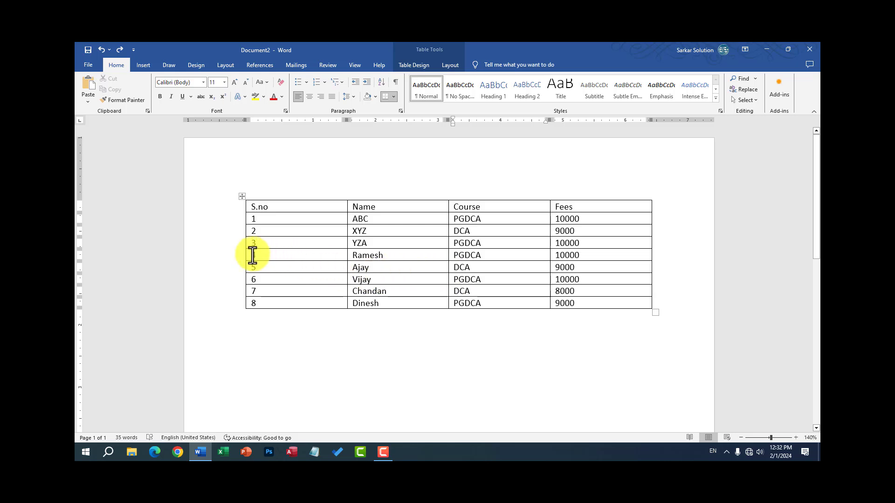
double_click(266, 255)
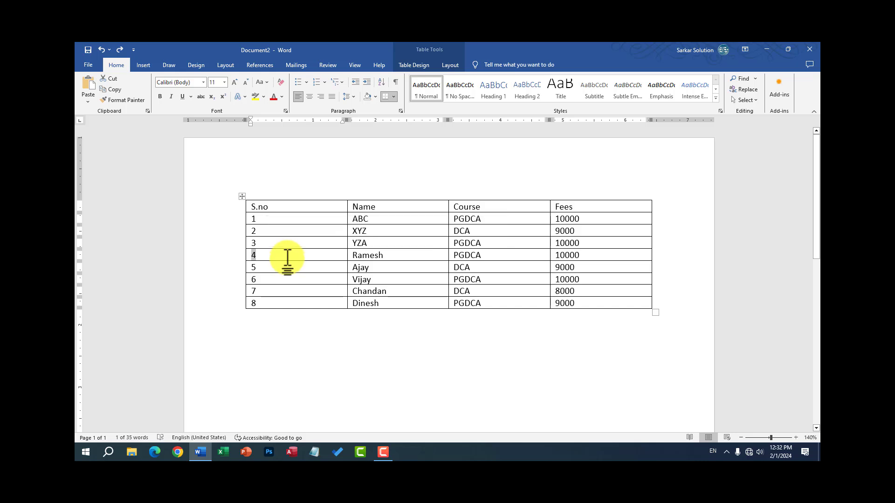
left_click(287, 254)
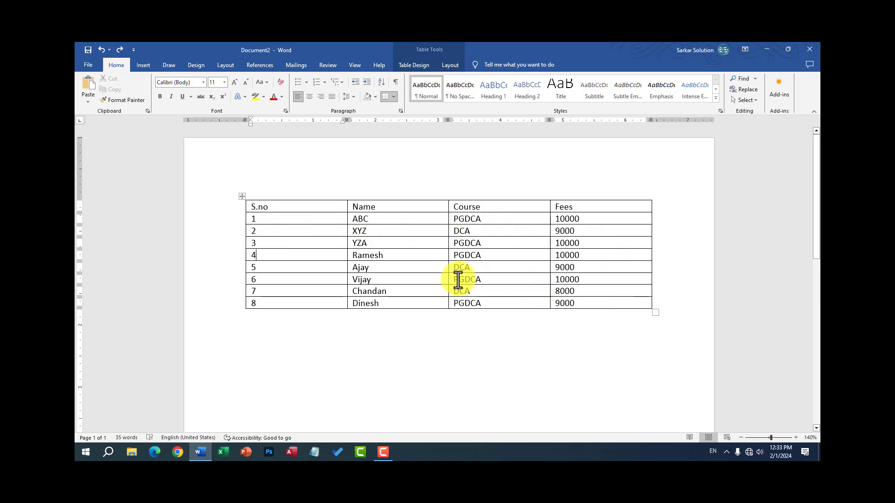
Step: Show the Table Tools Layout options for the student table, leaving its contents unchanged
key("Return")
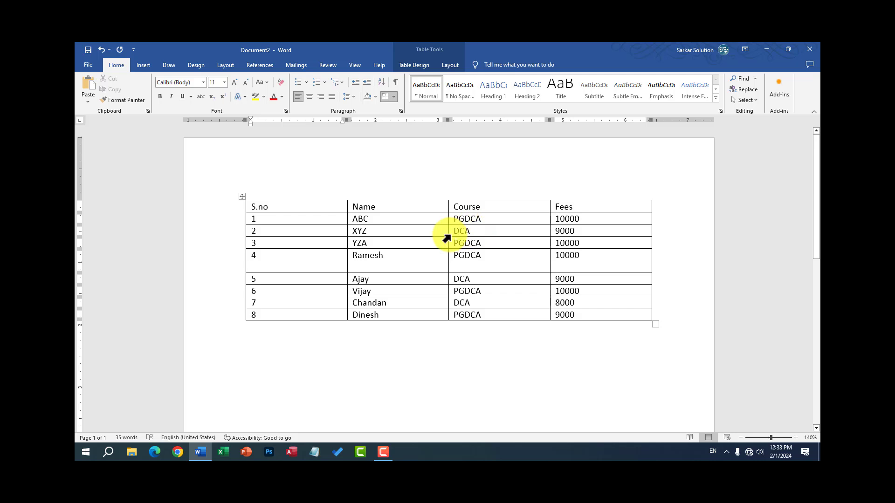
key("ctrl+z")
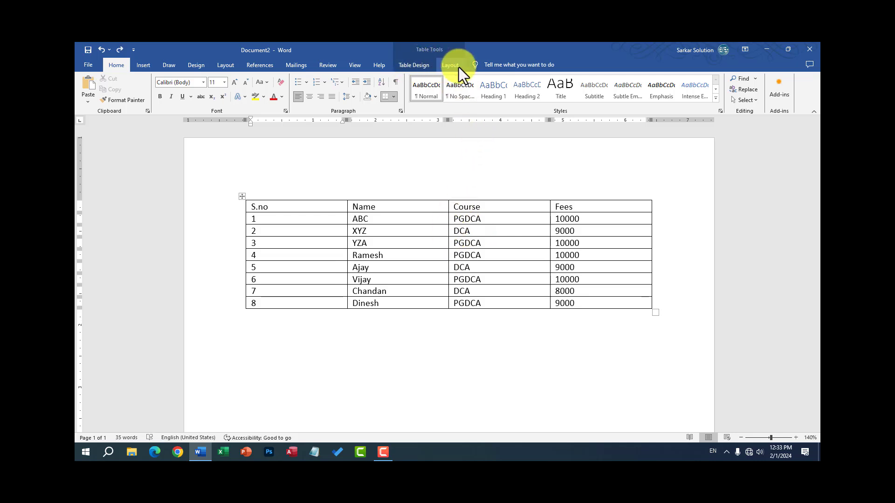
left_click(372, 368)
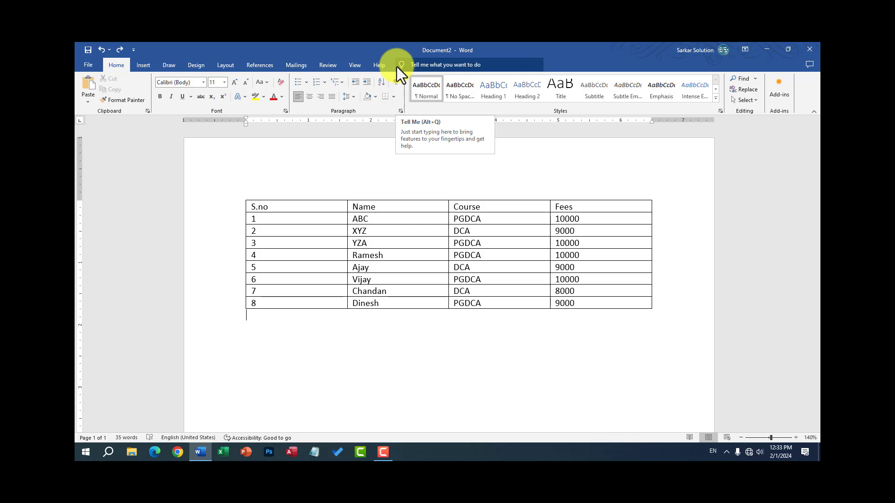
left_click(320, 253)
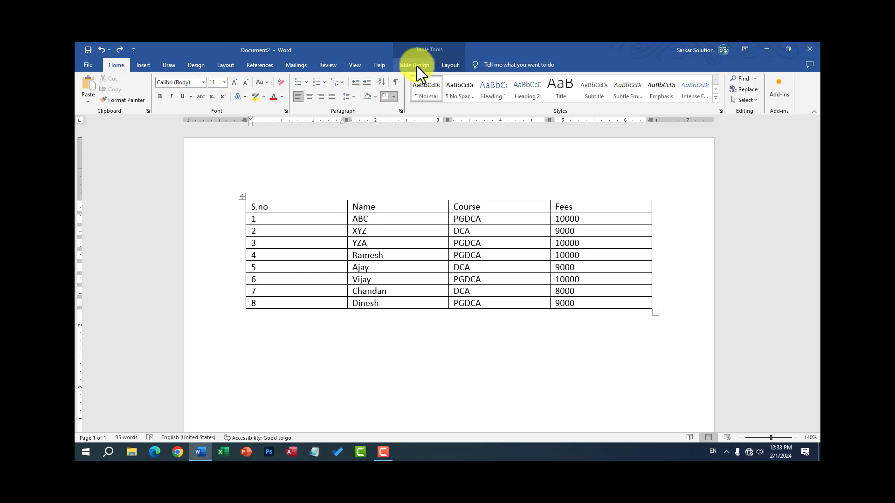
left_click(448, 65)
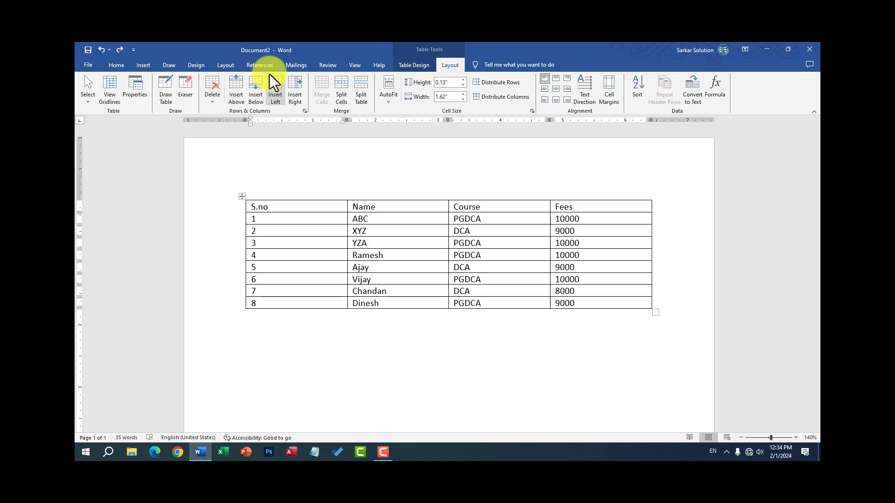
left_click(218, 102)
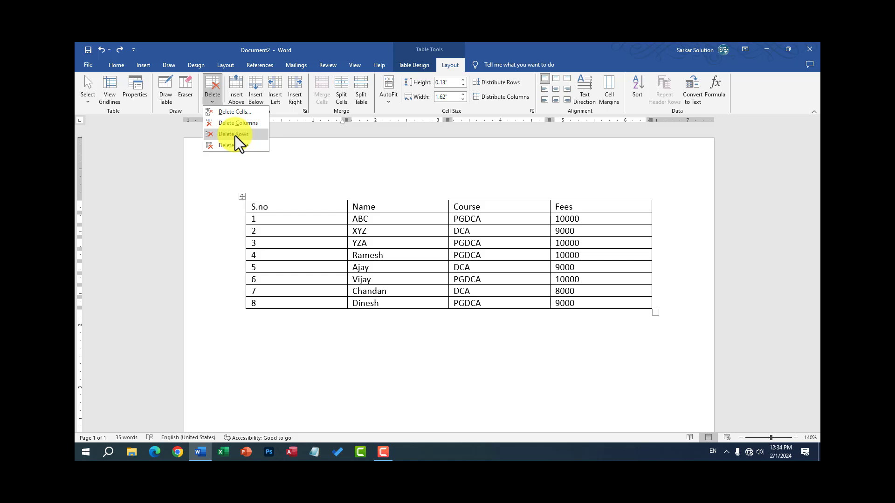
left_click(277, 248)
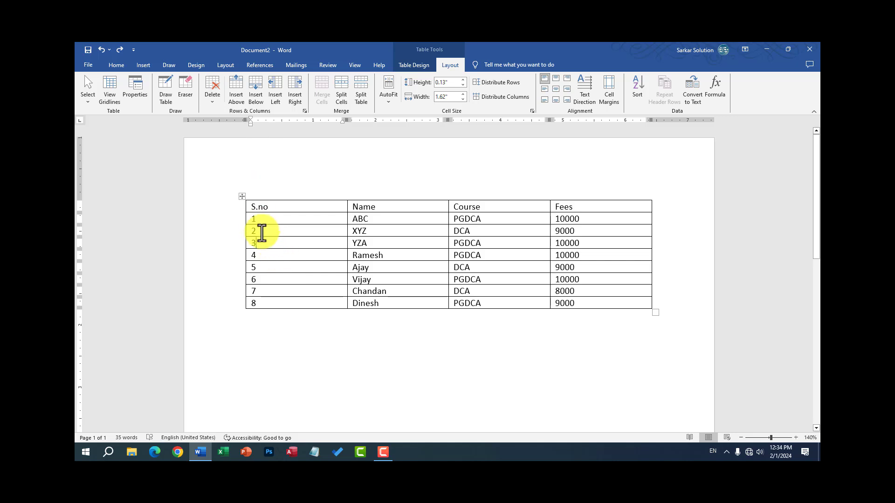
left_click_drag(248, 220, 378, 221)
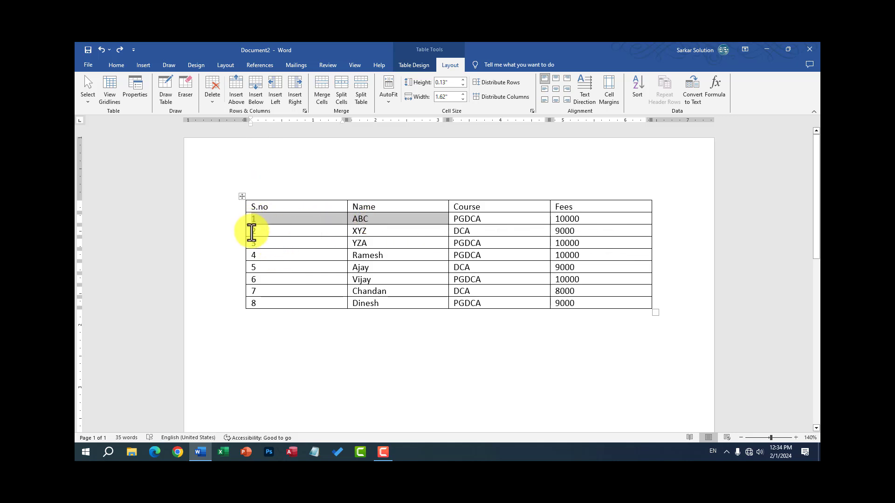
left_click_drag(254, 231, 371, 232)
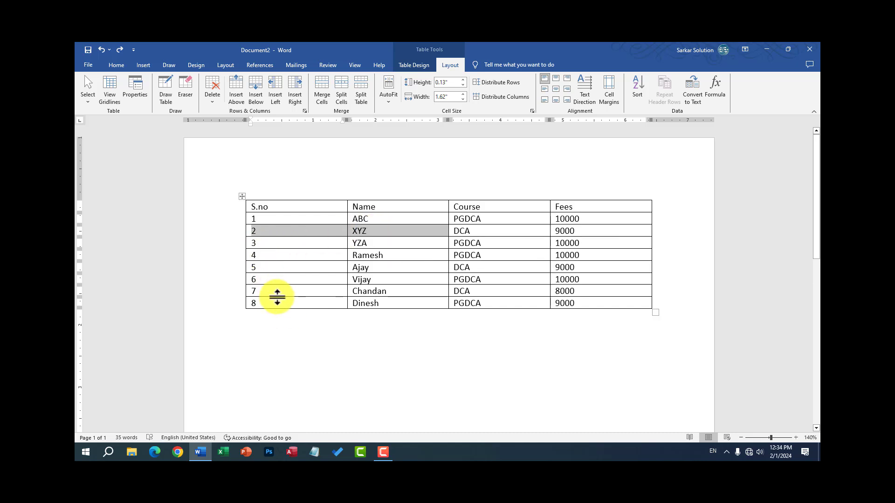
left_click(219, 105)
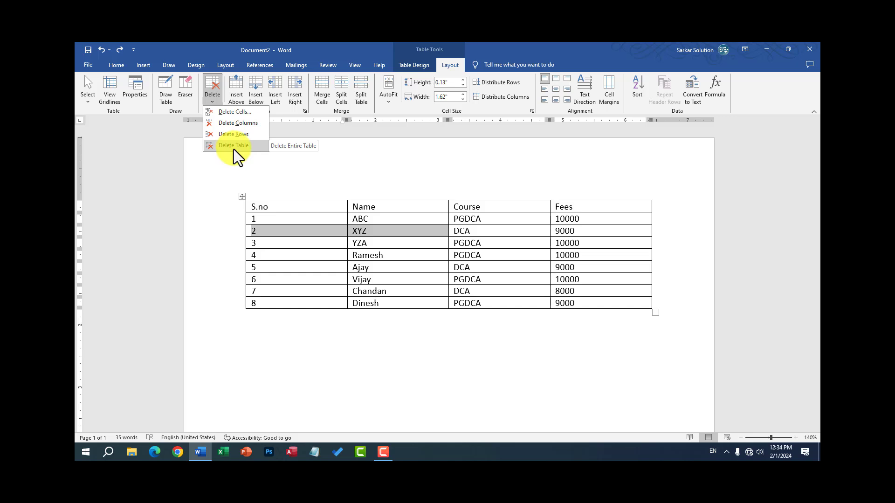
left_click(301, 253)
left_click(280, 258)
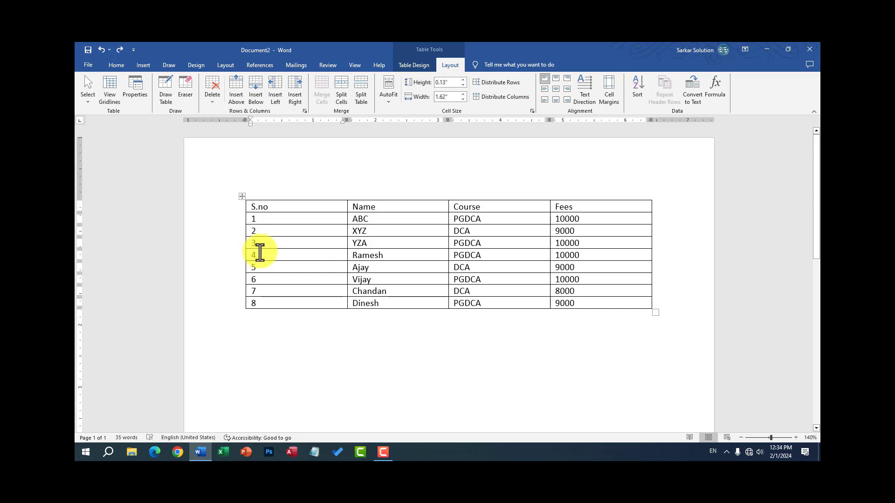
left_click(283, 252)
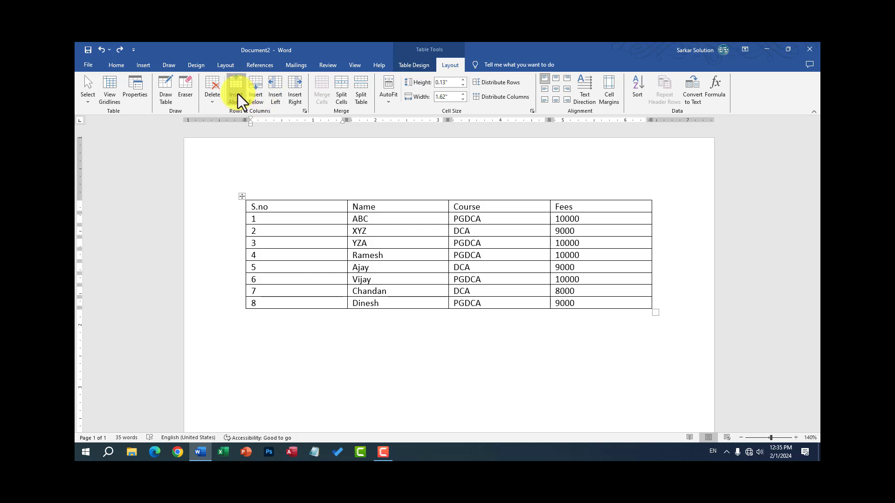
Step: Insert a row above Ramesh's row and fill it with 9, Indrakumar, BCA and 12000
left_click(238, 93)
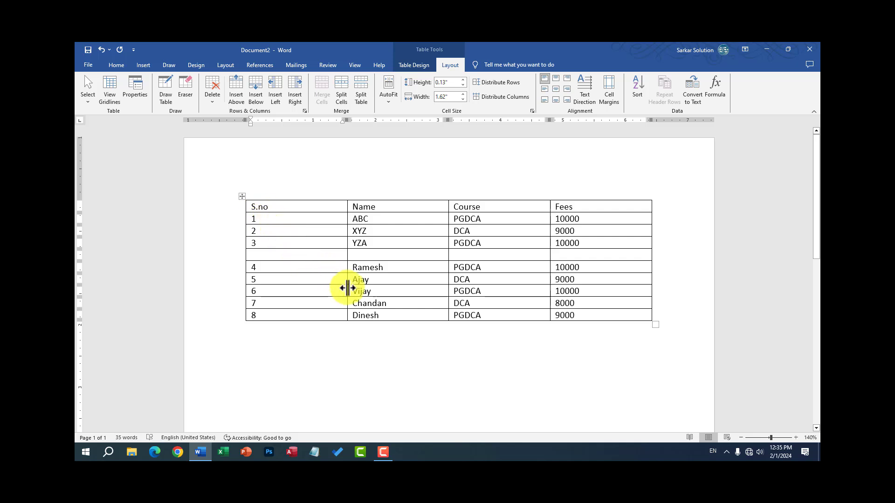
type("9")
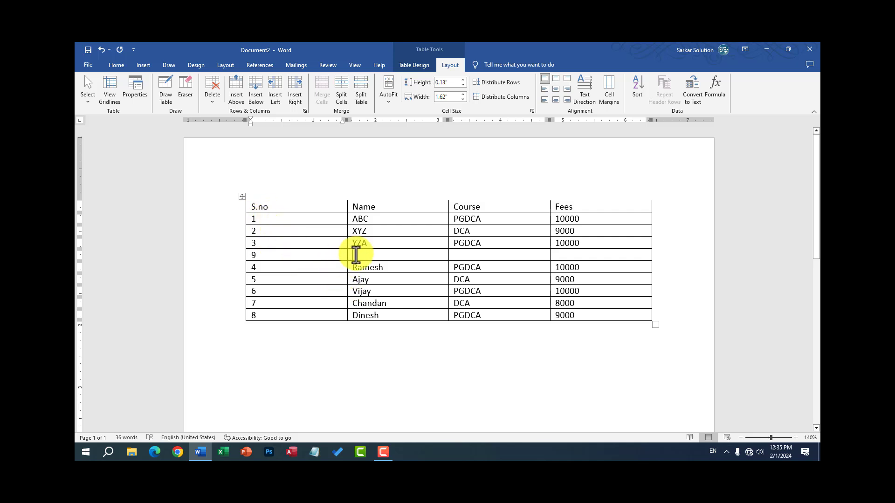
left_click(354, 254)
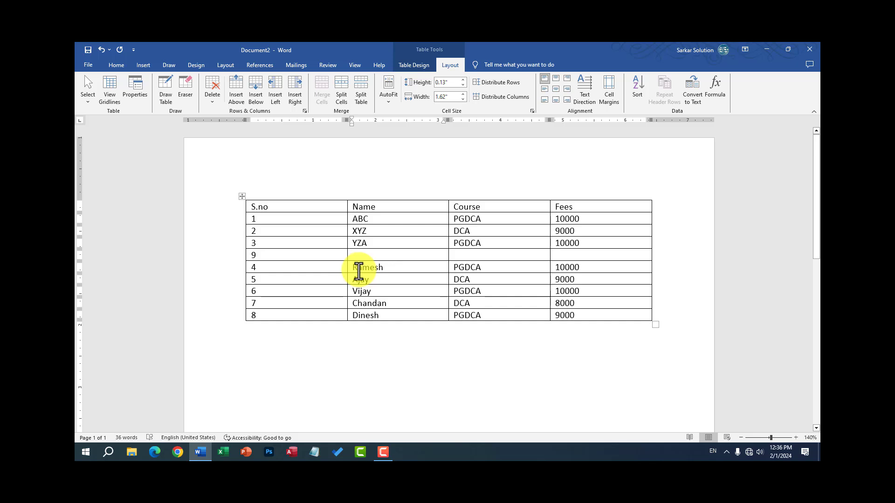
type("Indraku")
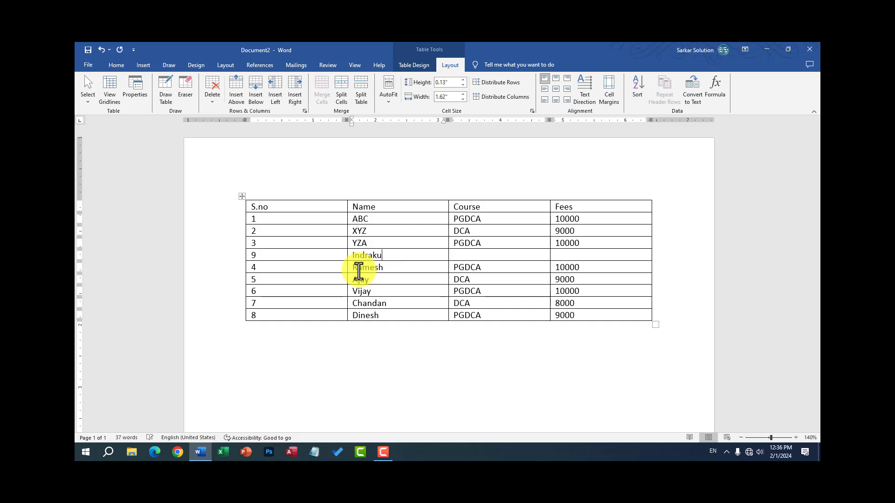
type("mar")
left_click(475, 255)
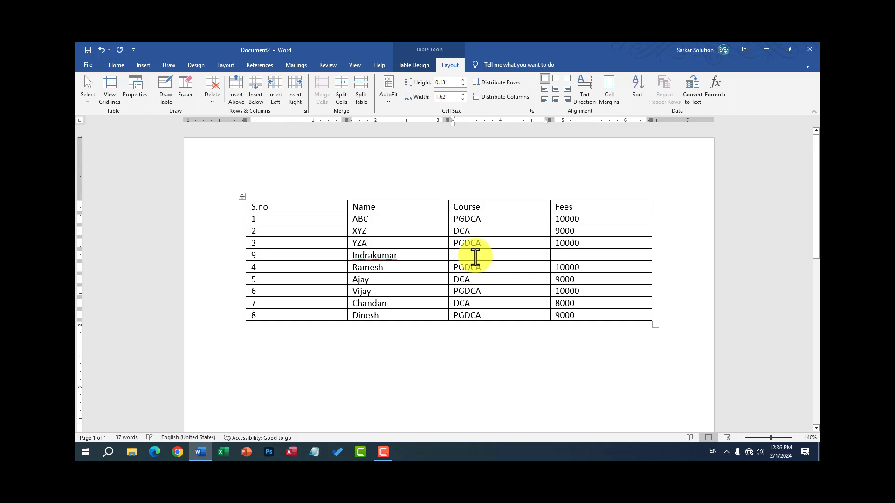
type("BCA")
key("Tab")
type("1200")
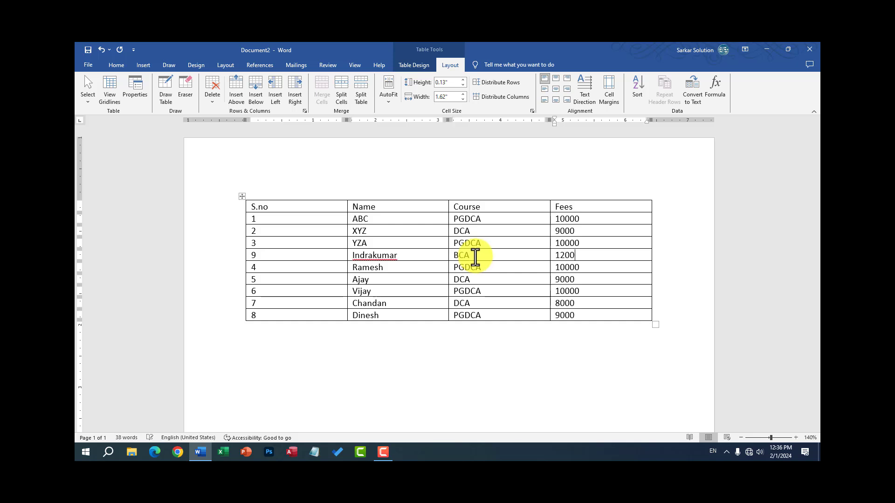
type("00")
key("BackSpace")
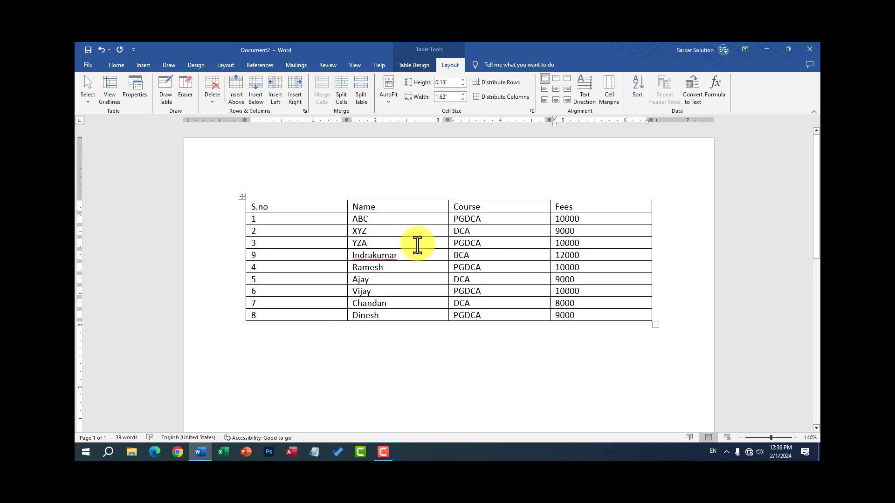
left_click(266, 268)
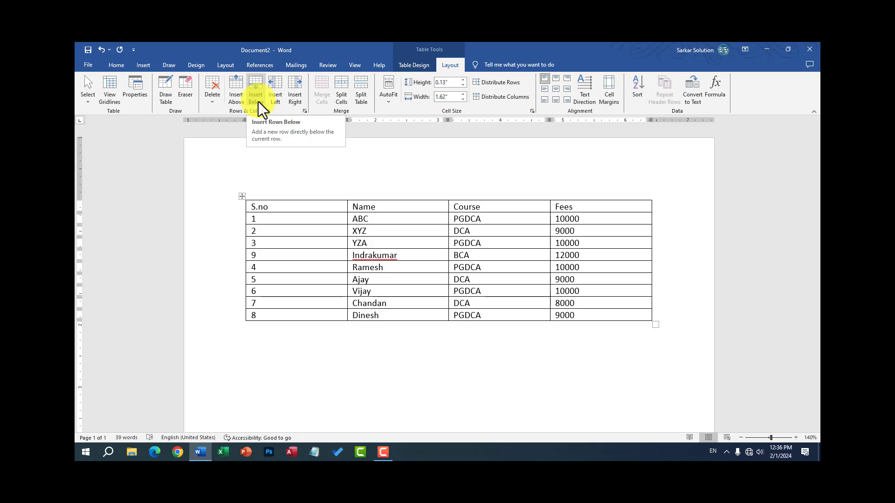
left_click(290, 252)
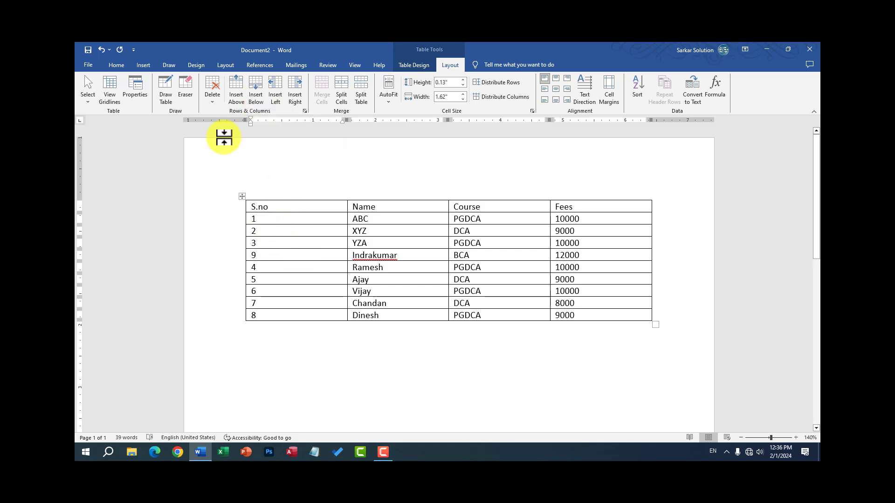
left_click(215, 105)
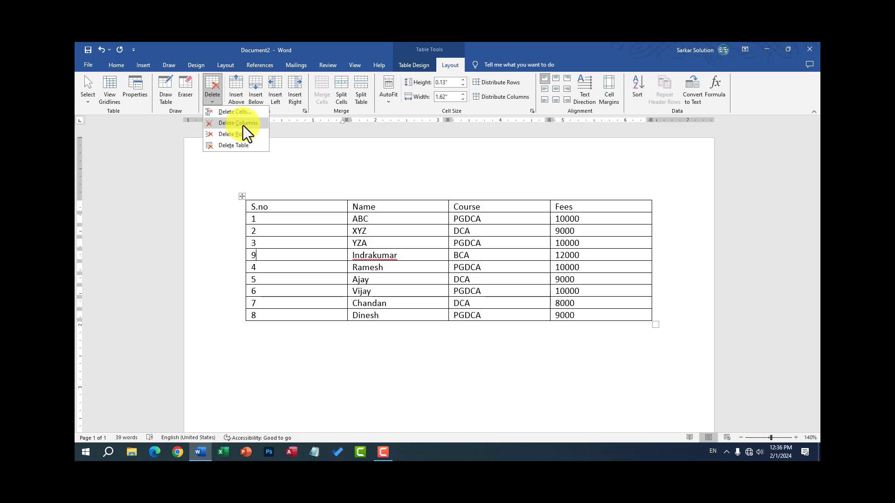
left_click(409, 254)
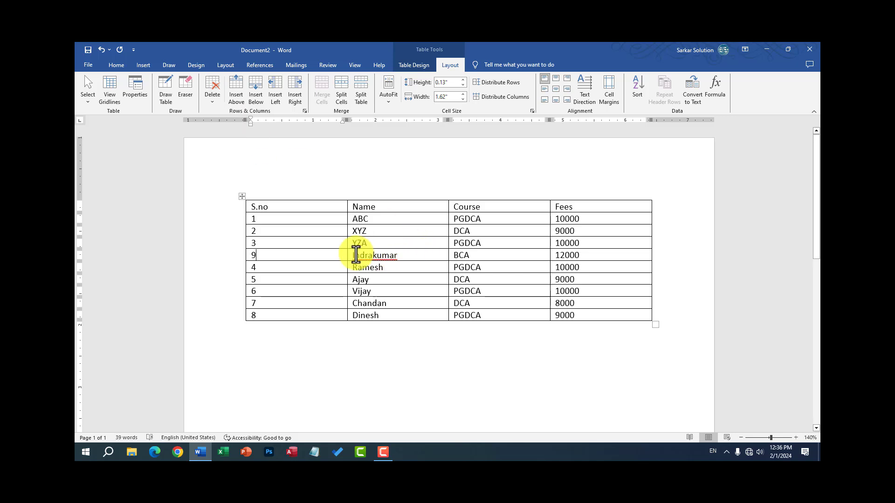
left_click(283, 265)
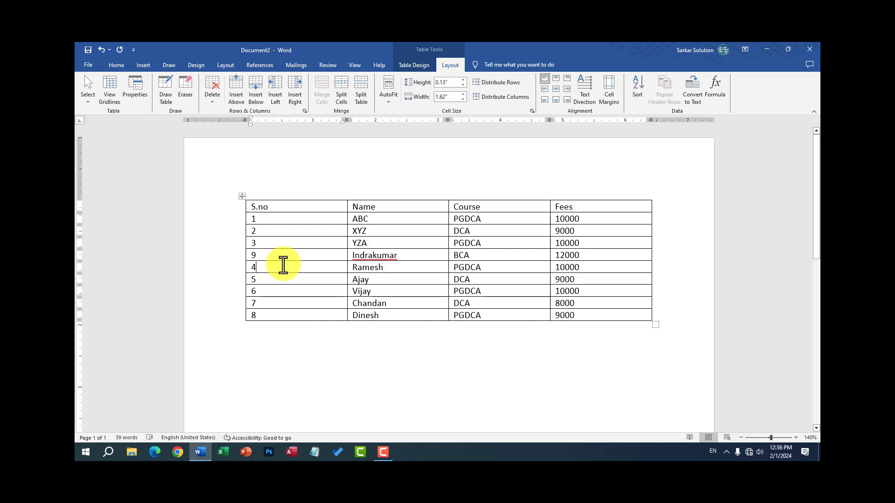
left_click(274, 303)
left_click(241, 172)
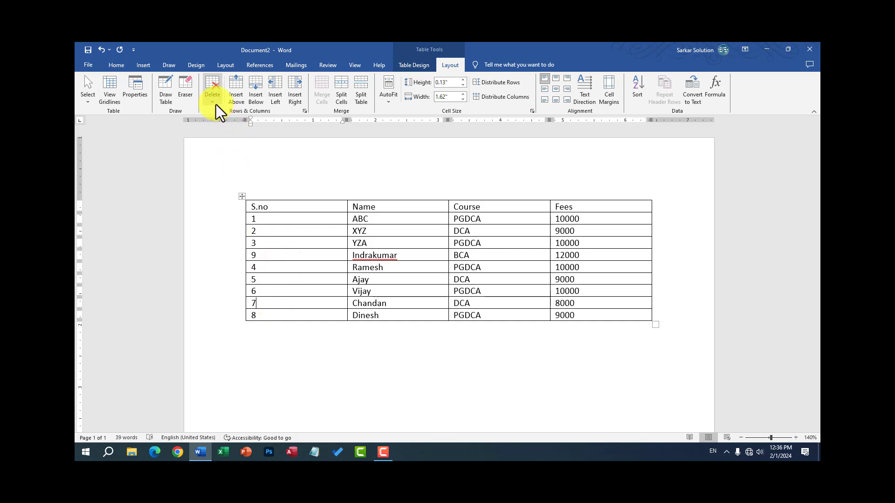
left_click(216, 104)
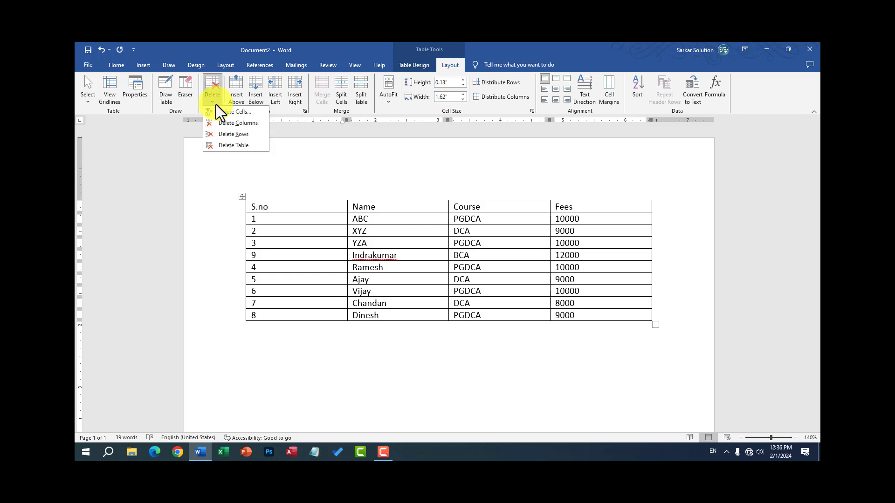
left_click(233, 134)
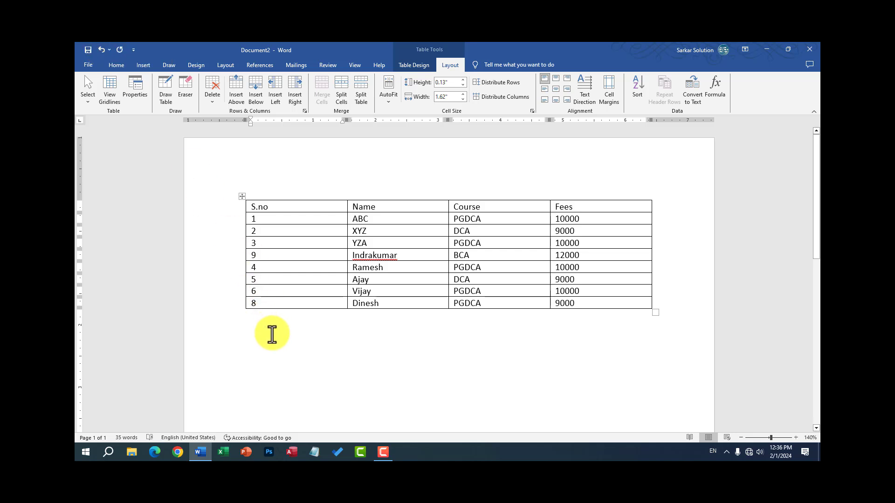
mouse_move(209, 227)
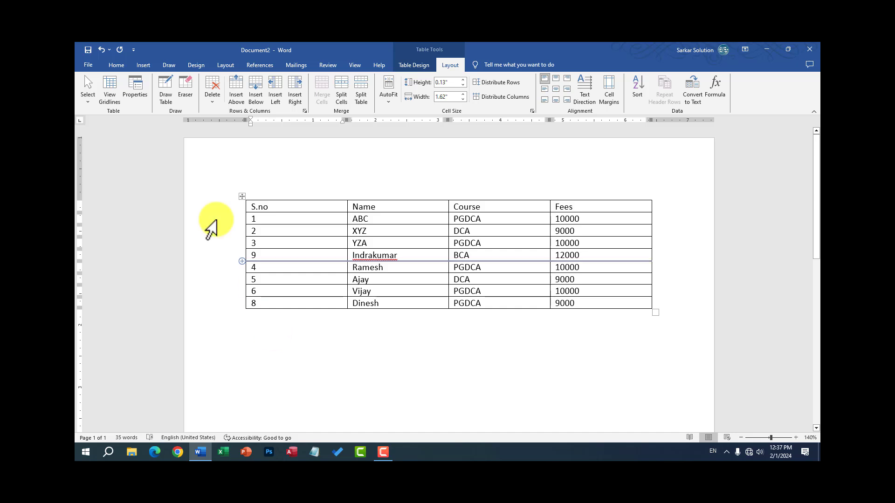
left_click(102, 49)
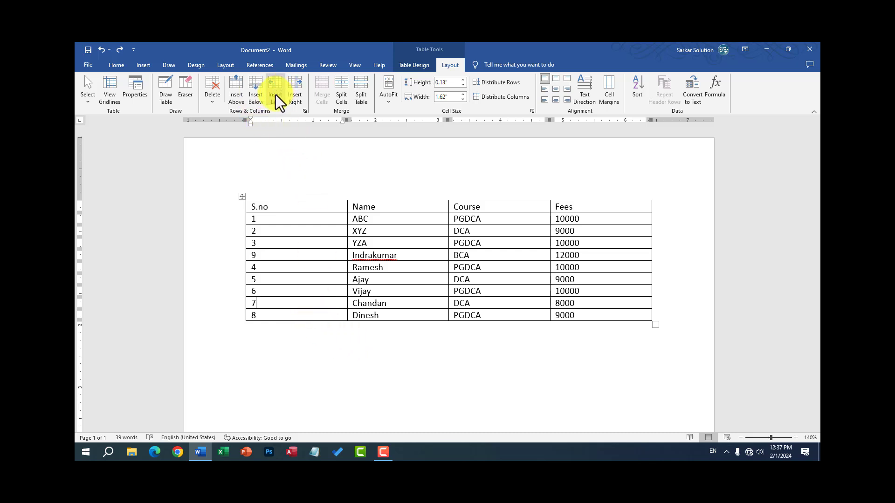
left_click(503, 209)
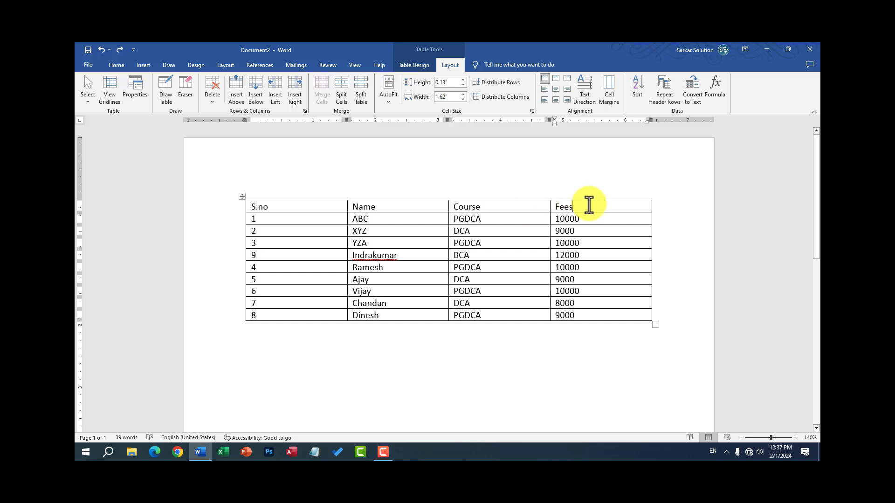
left_click(588, 205)
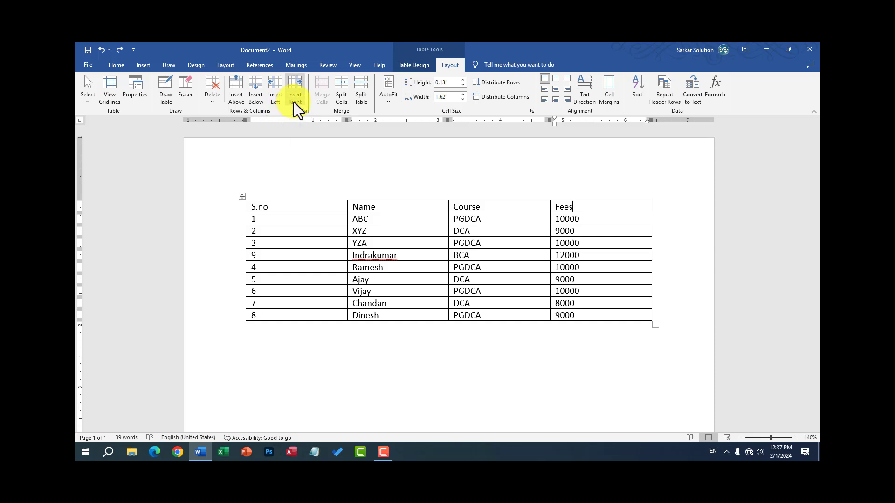
Step: Add an Address column after Fees and fill cities Chhindwara, Indore, Bhopal, Jabalpur, Jaipur down all nine rows
left_click(295, 98)
left_click(603, 223)
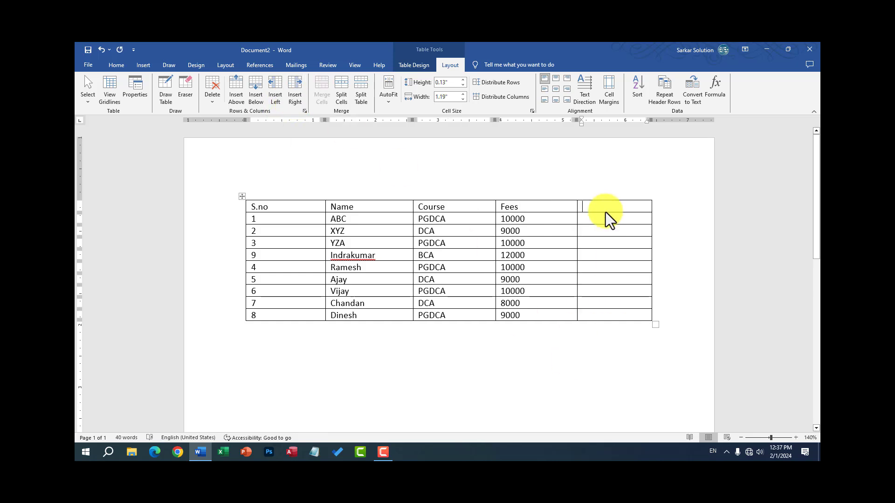
type("Addre")
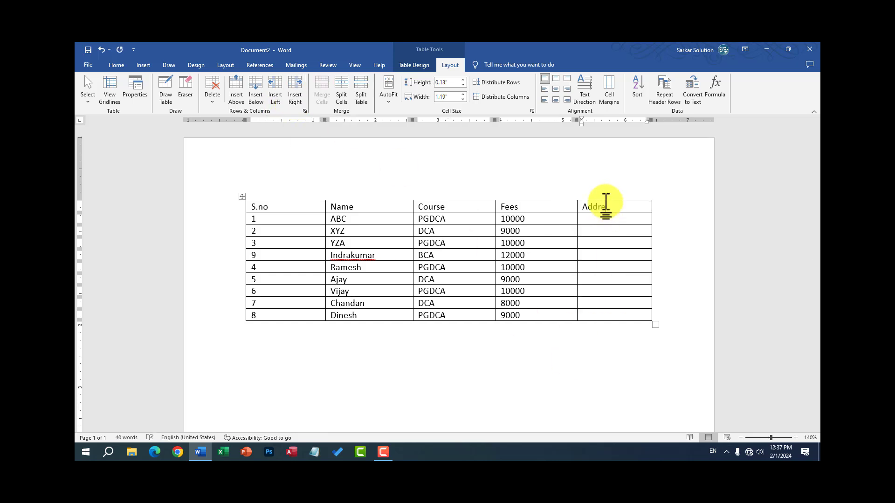
type("ss")
key("Down")
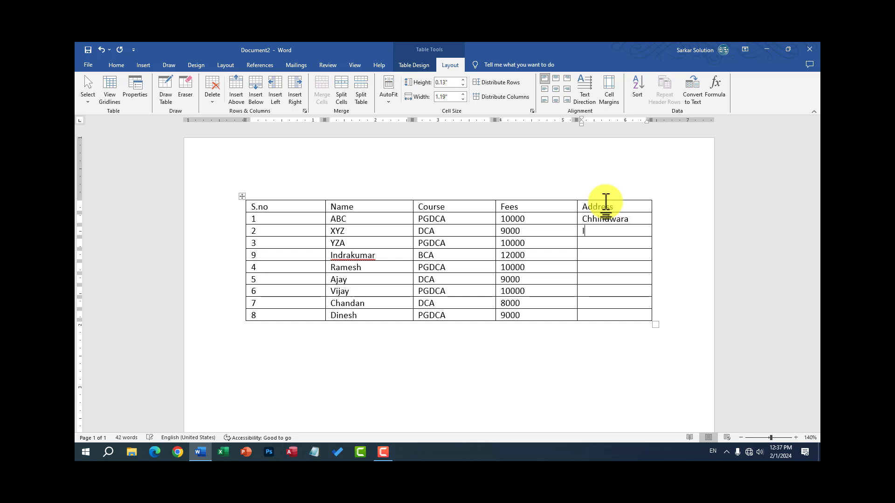
type("Indore")
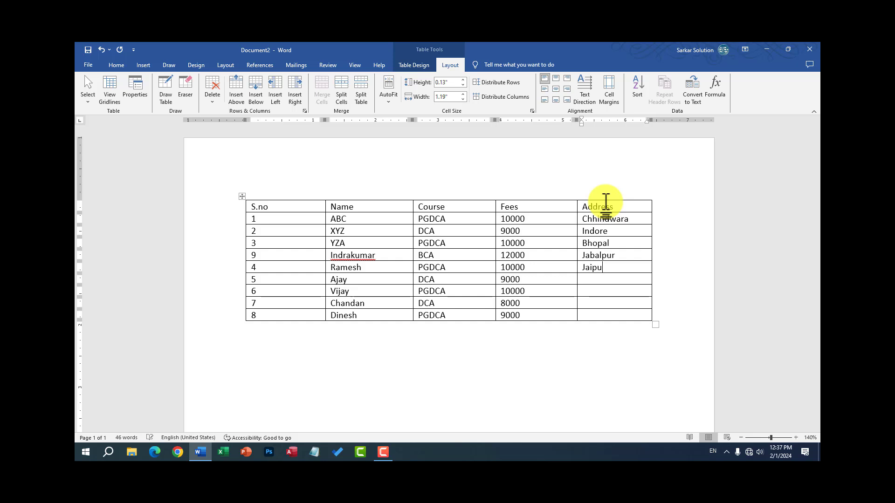
key("shift+Up")
key("shift+Up")
key("shift+Up")
key("ctrl+c")
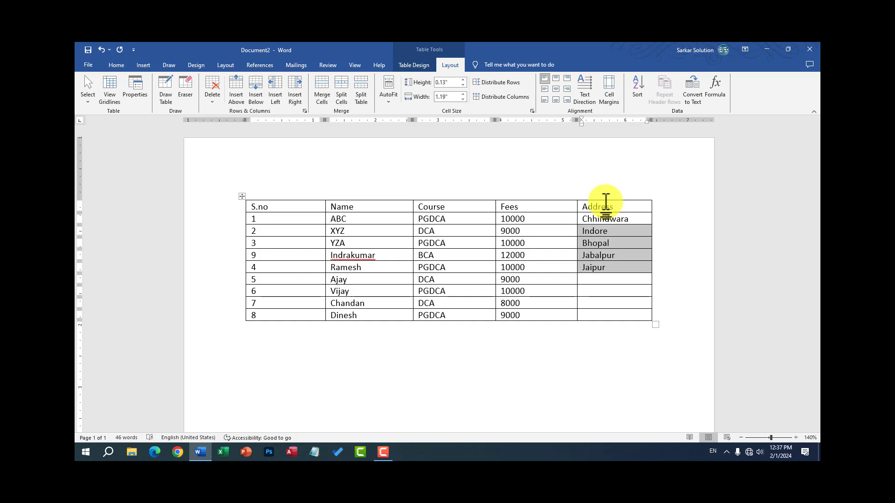
left_click(605, 281)
key("ctrl+v")
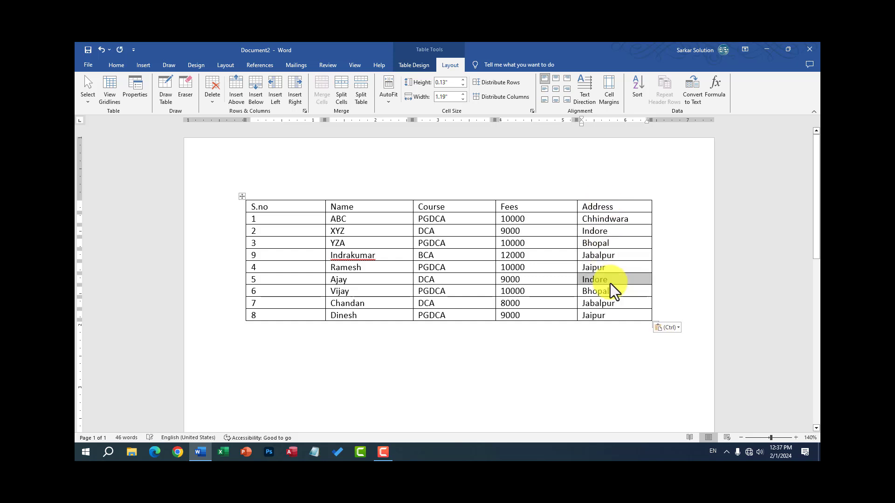
left_click(589, 206)
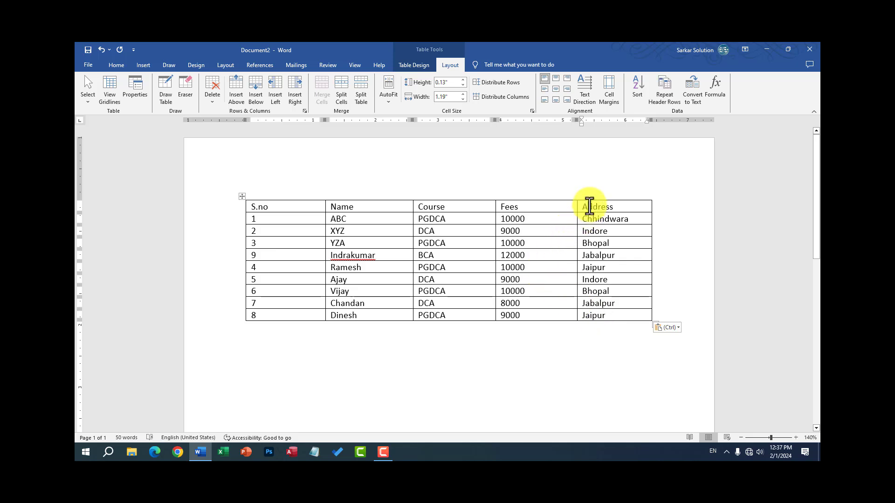
left_click(473, 205)
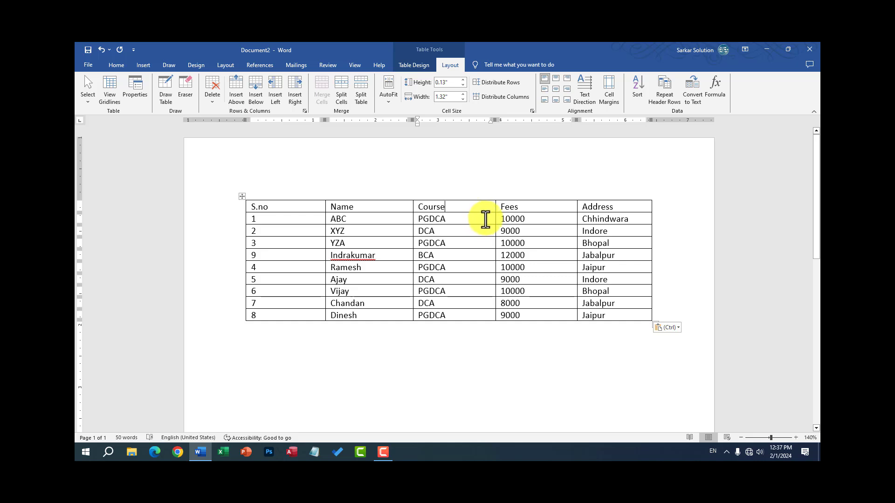
Step: Insert an empty column left of Fees, then delete it to restore the five columns
left_click(522, 208)
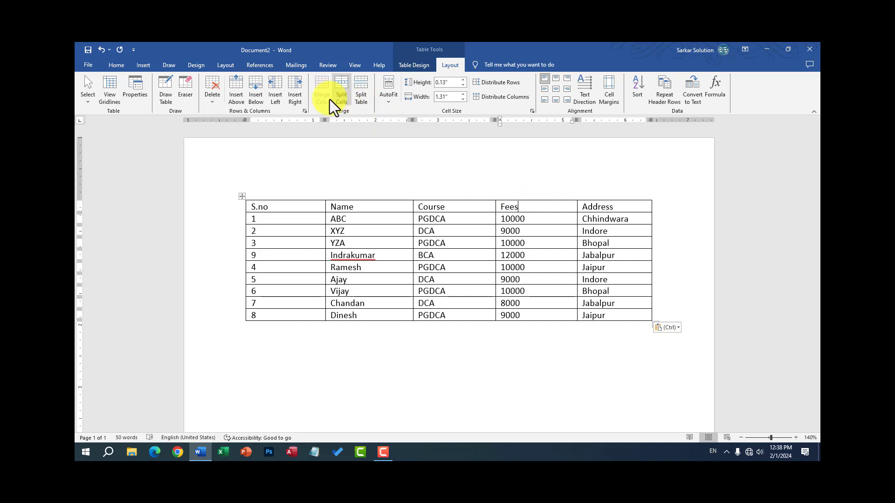
left_click(278, 91)
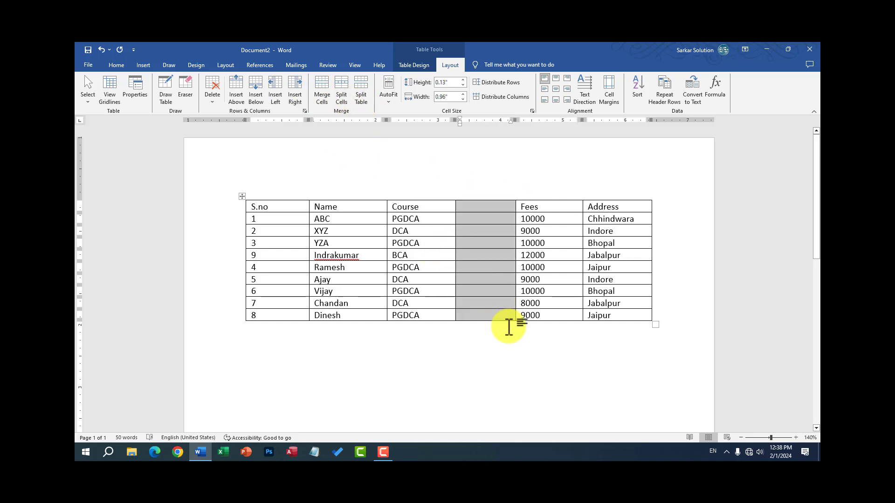
left_click(484, 259)
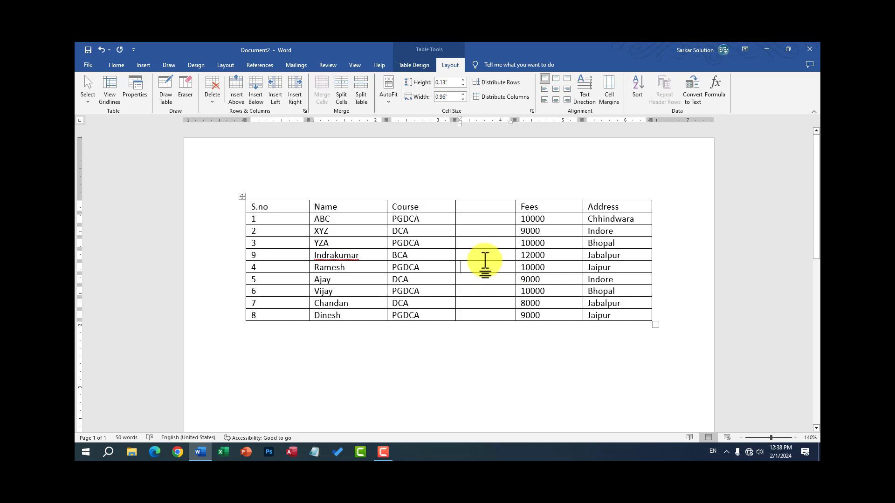
left_click_drag(478, 211, 482, 279)
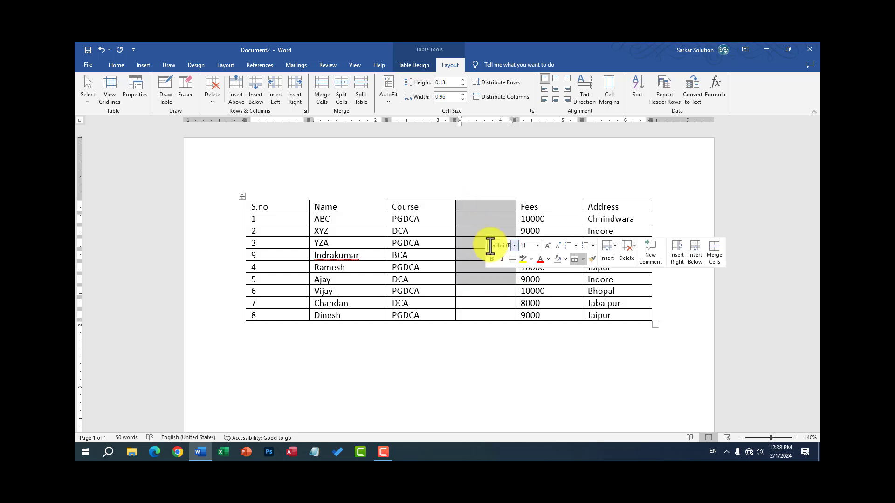
left_click(488, 206)
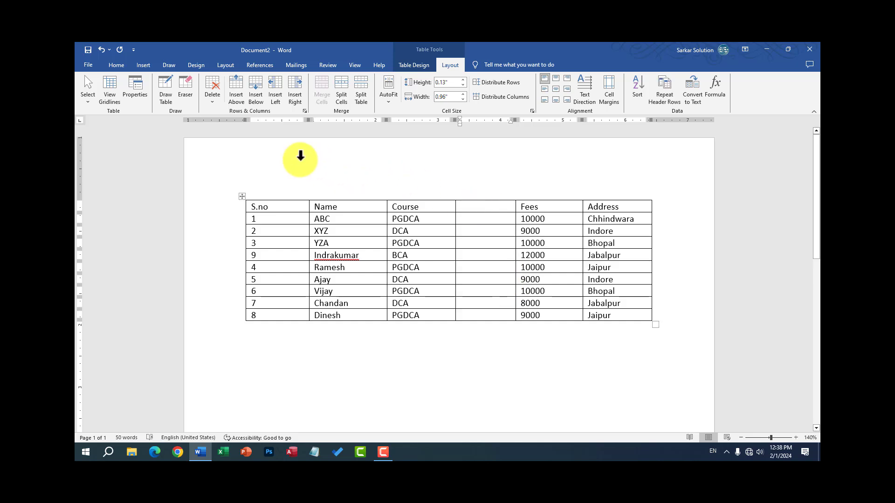
left_click(212, 99)
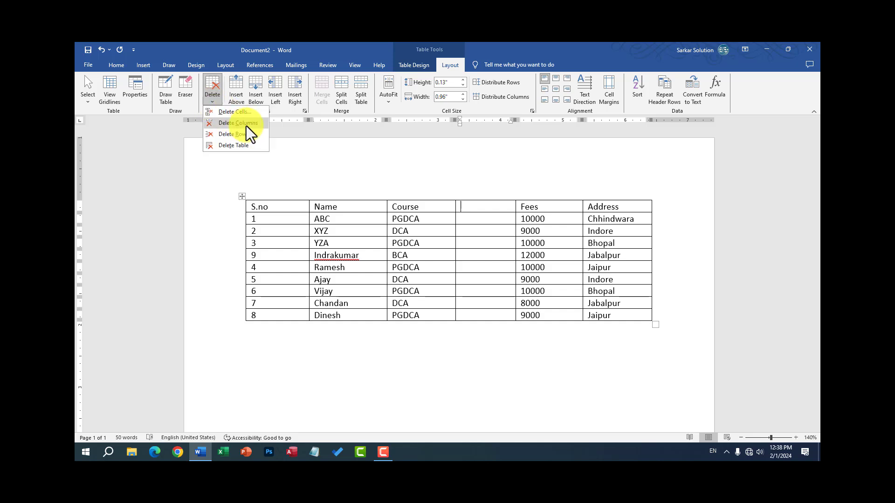
left_click(238, 123)
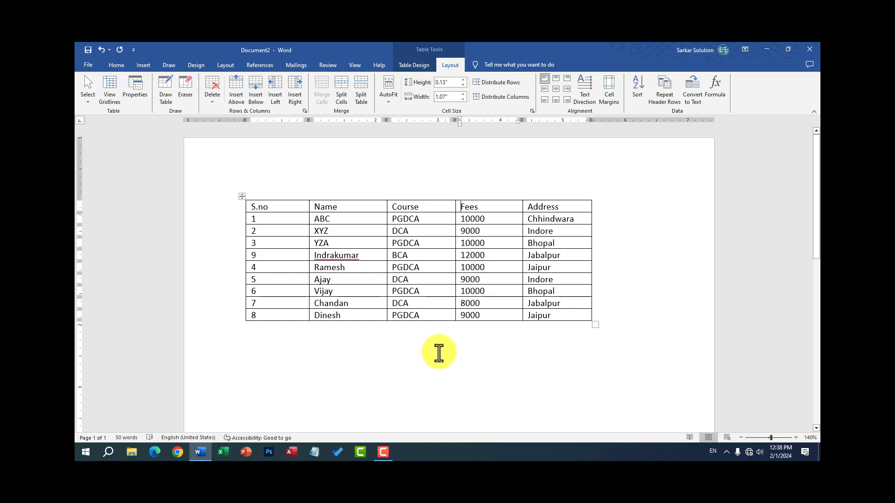
left_click(372, 258)
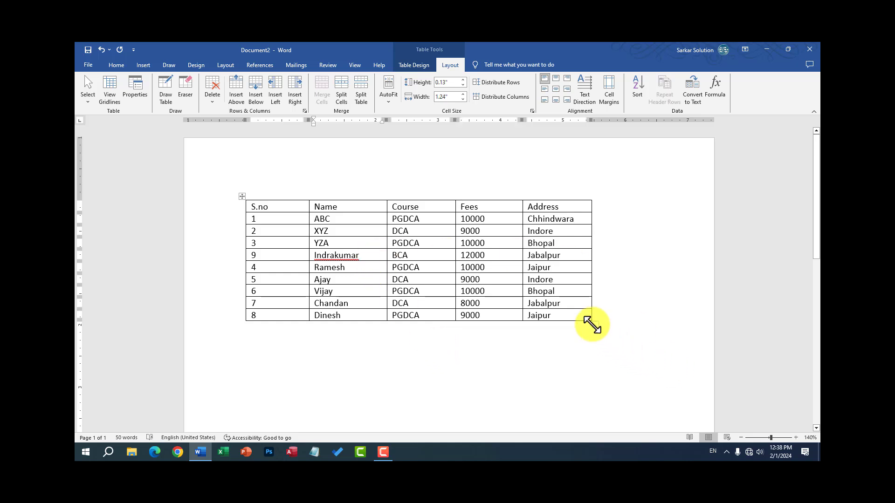
Step: Widen the student table to the right, then delete the whole table
mouse_move(595, 324)
left_mouse_down()
mouse_move(665, 318)
mouse_move(660, 326)
left_mouse_up()
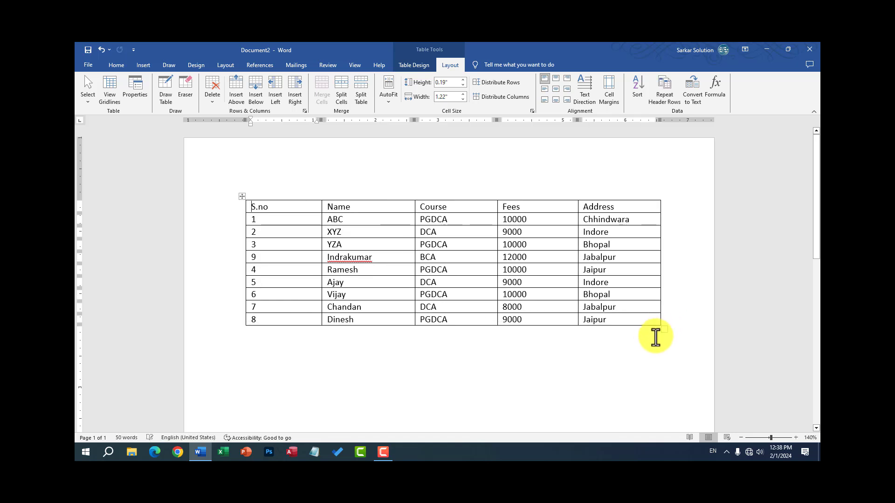
left_click(241, 197)
left_click(347, 240)
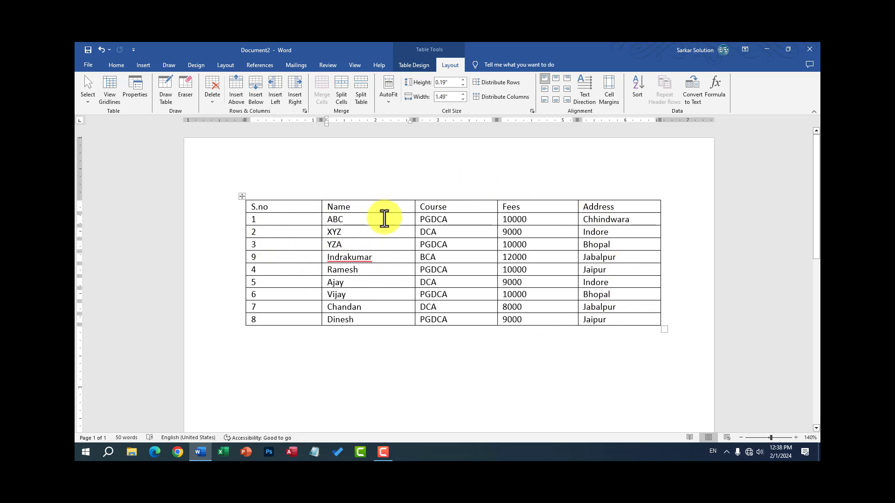
left_click(212, 99)
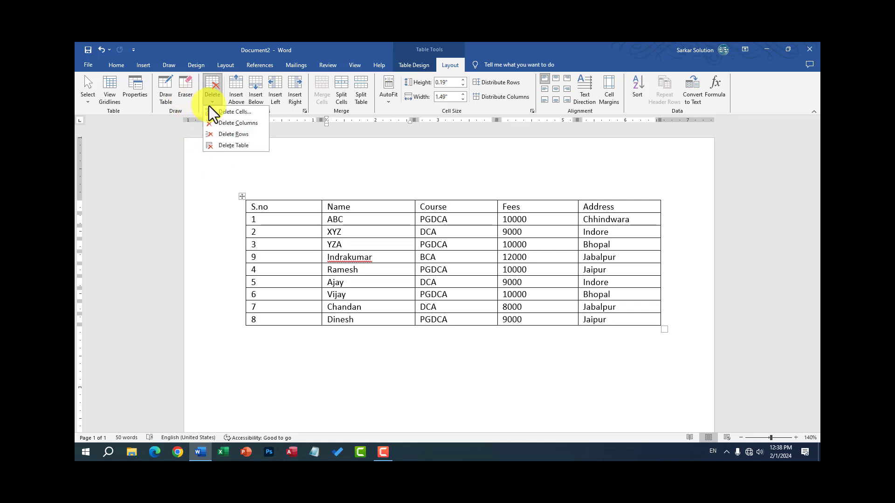
left_click(233, 145)
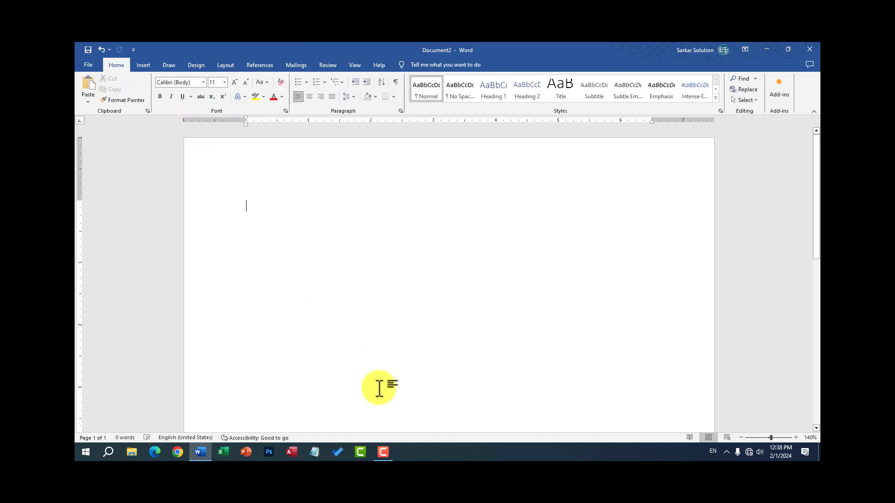
Step: Undo the deletion to restore the nine-row, five-column student table
left_click(104, 50)
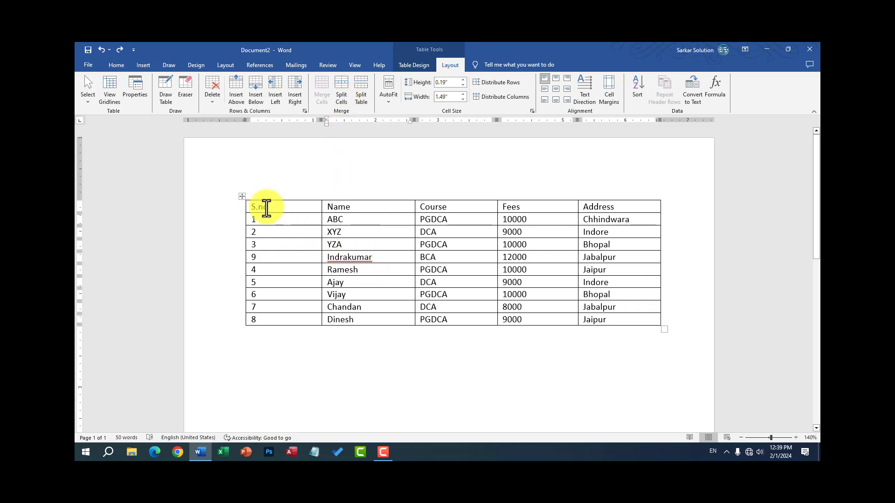
Step: Select the entire student table and show the Table Design styling options
left_click(293, 258)
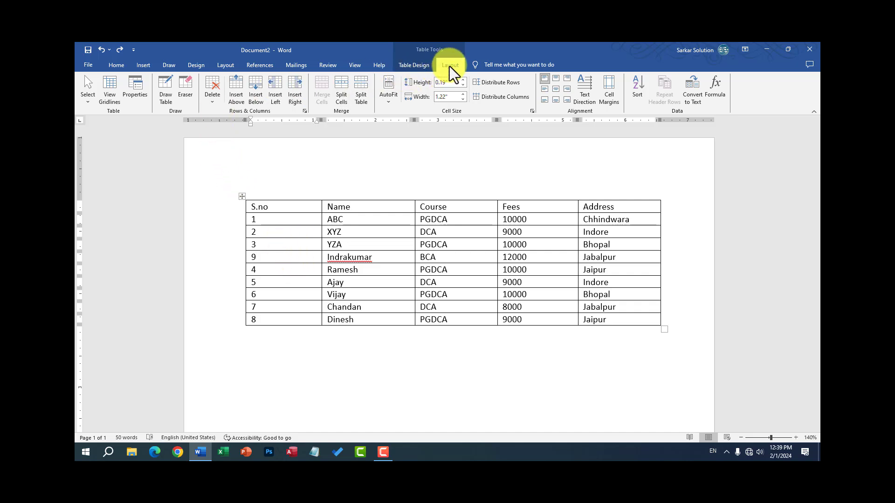
left_click(387, 379)
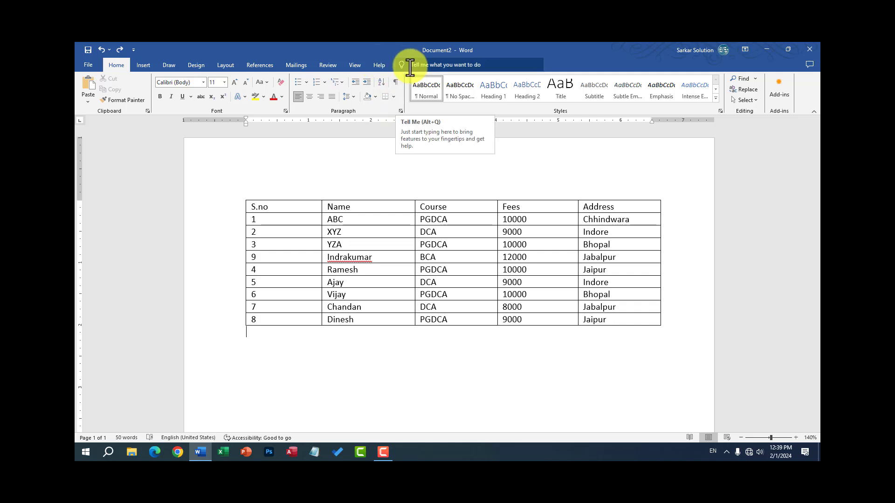
left_click(310, 270)
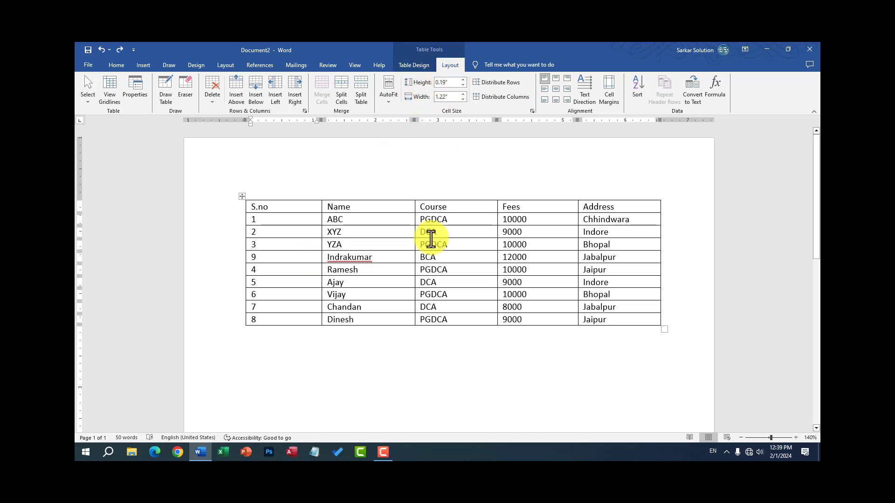
left_click(413, 276)
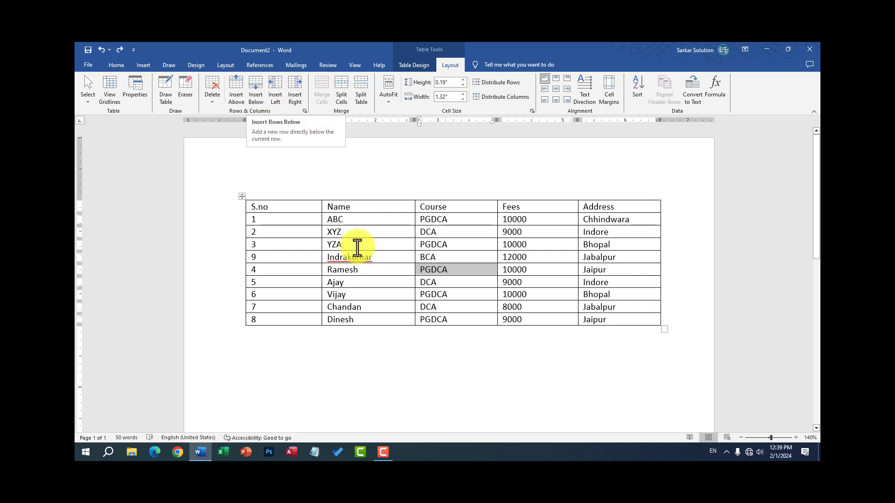
left_click(353, 245)
left_click(242, 196)
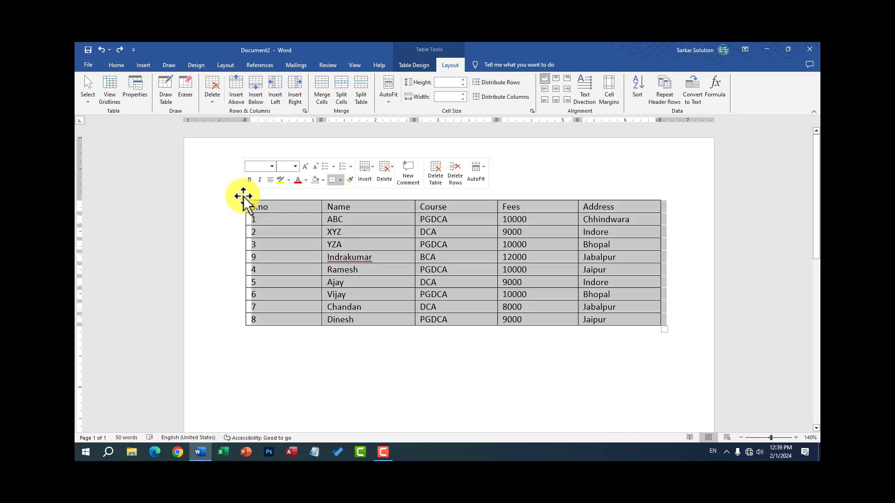
left_click(421, 65)
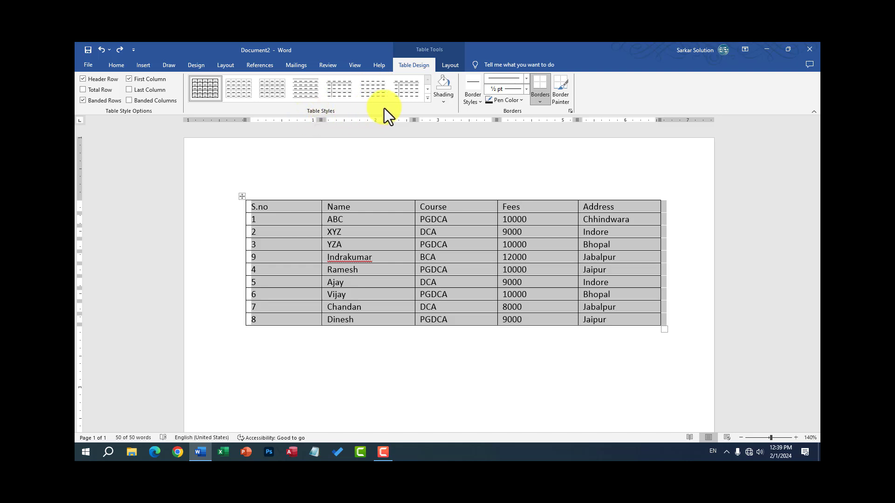
Step: Try table styles from the gallery: a blue grid style, then a yellow-header grid style
left_click(427, 101)
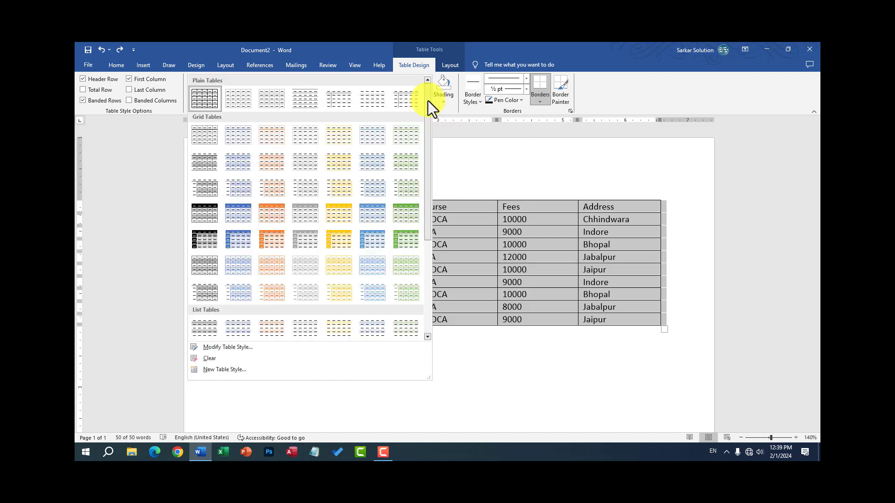
mouse_move(427, 172)
left_mouse_down()
mouse_move(427, 265)
mouse_move(422, 181)
left_mouse_up()
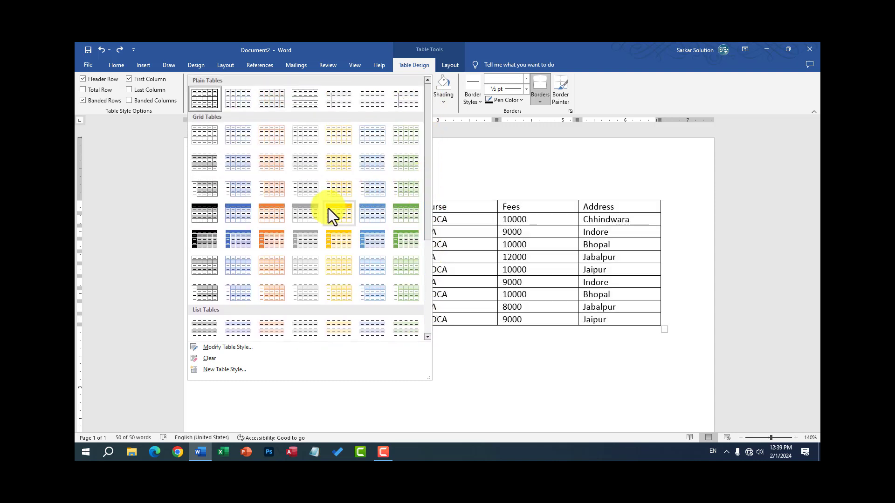
left_click(241, 238)
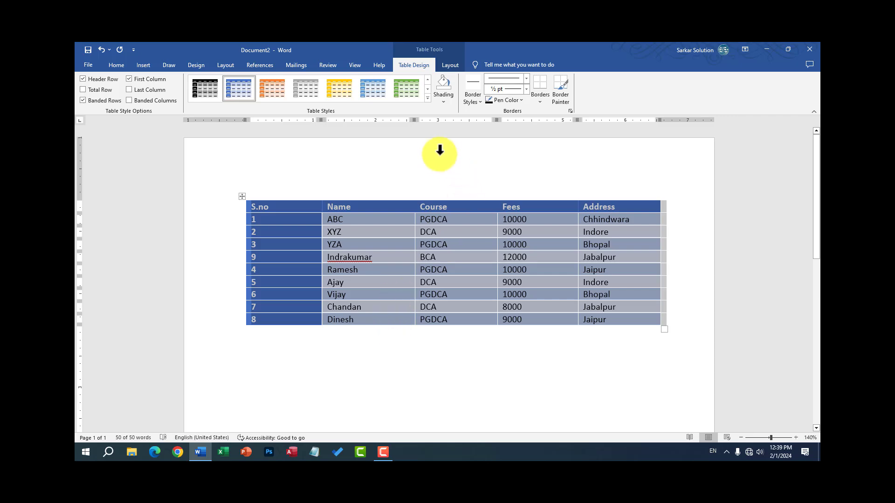
left_click(427, 98)
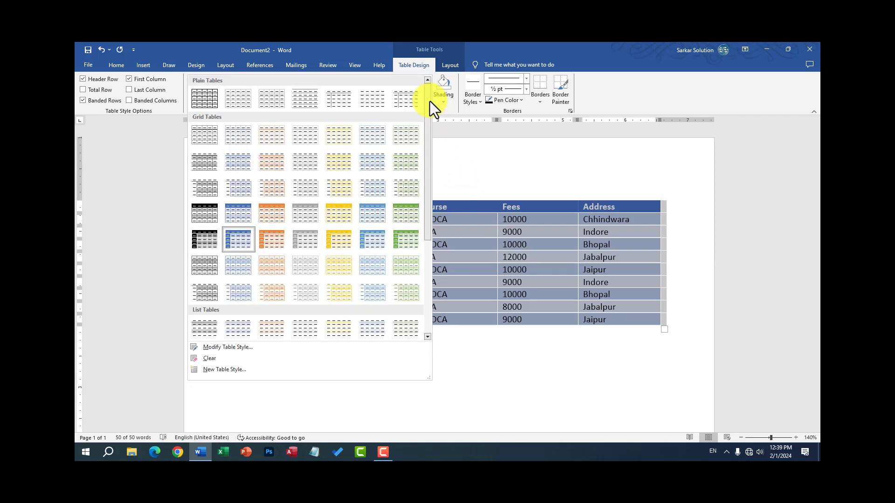
left_click(337, 213)
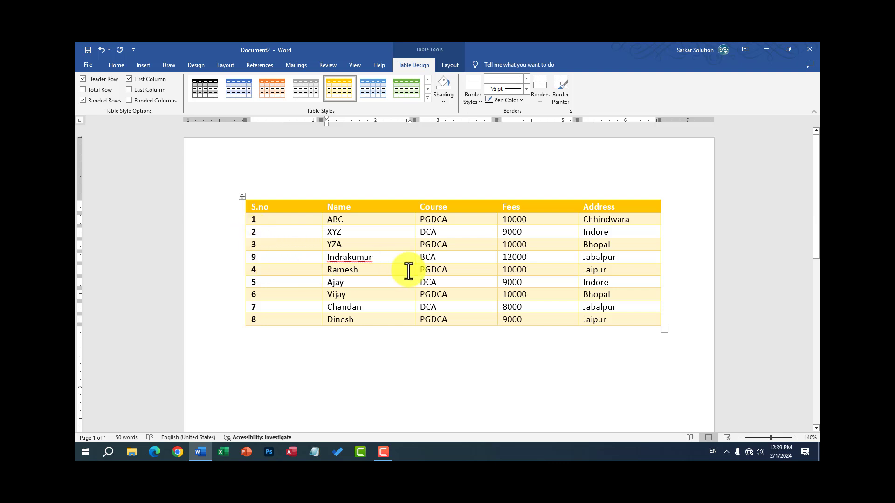
Step: Apply a black grid style to the whole table, then undo back to the plain grid
left_click(241, 196)
left_click(267, 219)
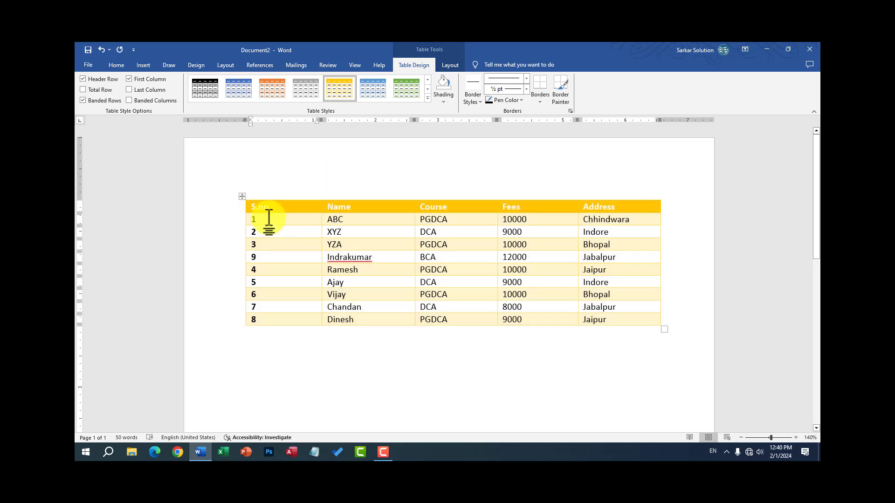
left_click(244, 197)
left_click(426, 98)
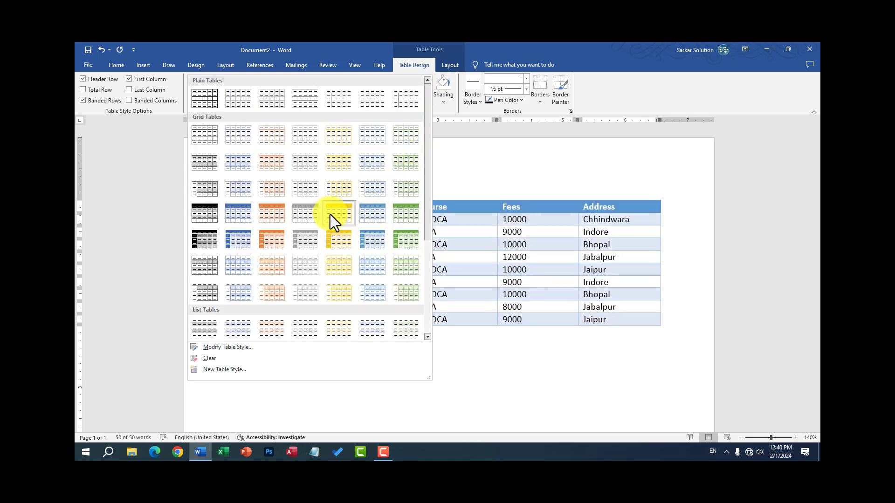
left_click(196, 238)
left_click(410, 308)
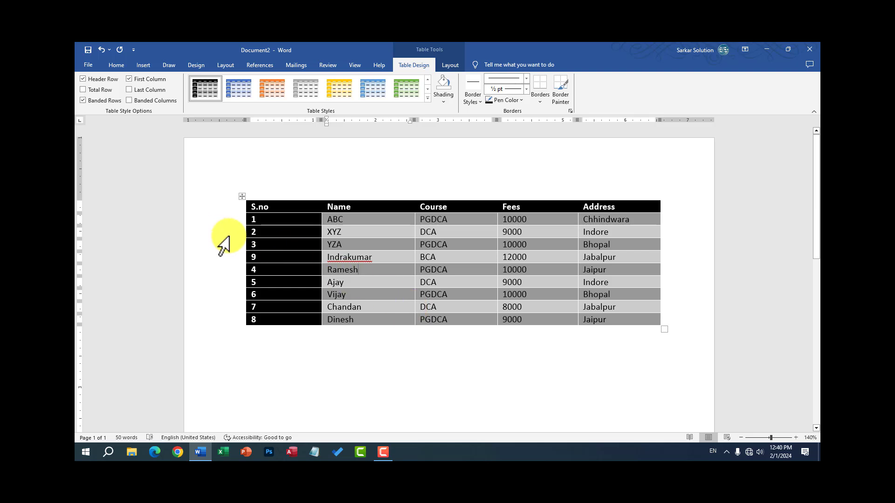
key("ctrl+z")
key("ctrl+z")
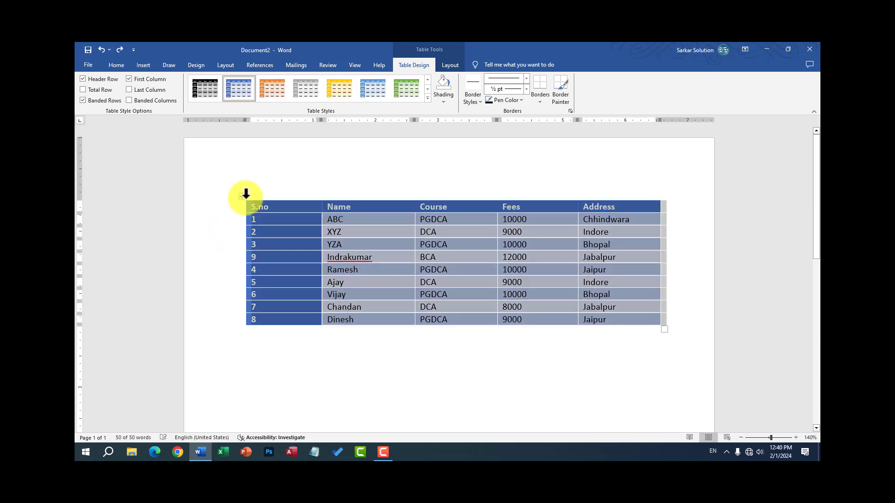
key("ctrl+z")
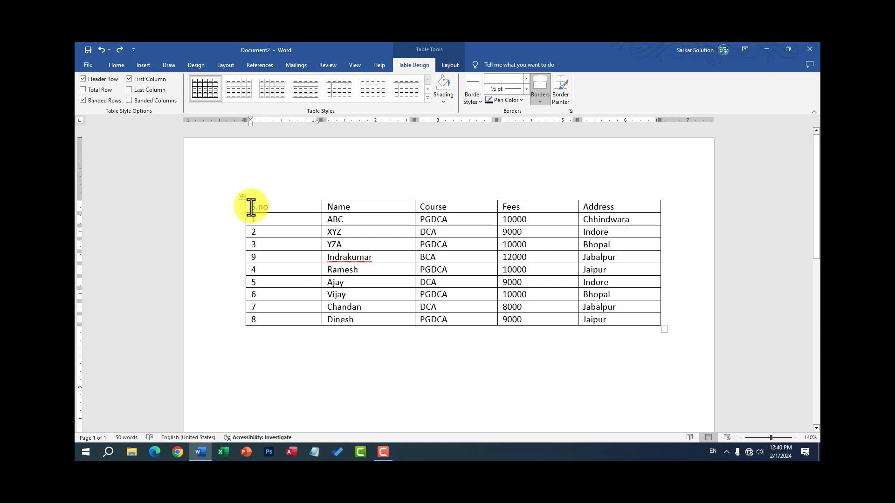
Step: Make the header row text, S.no through Address, bold, 12 pt and red
left_click_drag(247, 206, 602, 205)
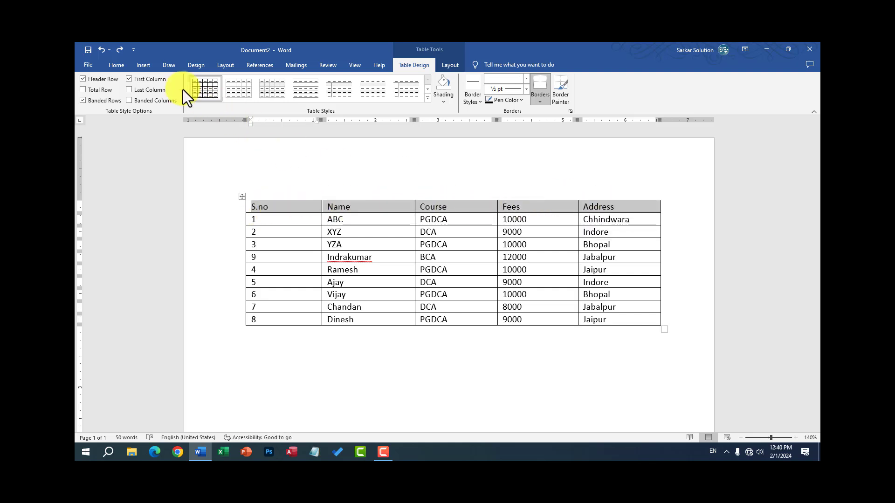
left_click(117, 65)
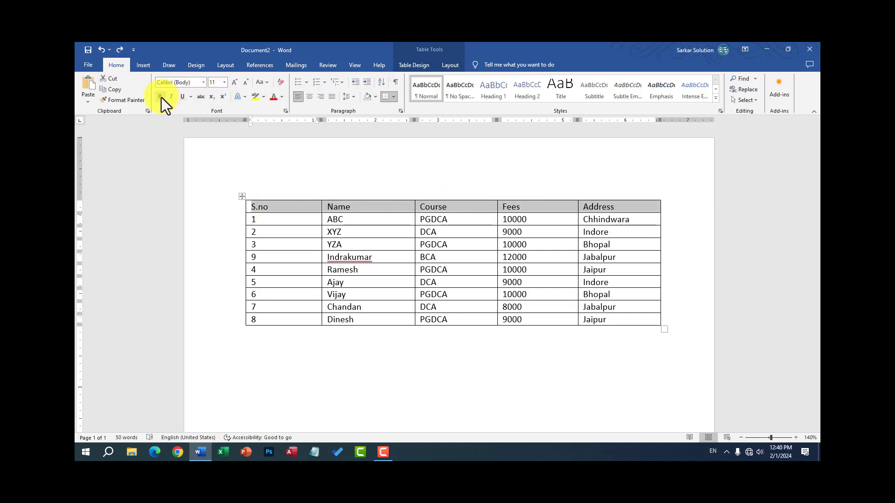
left_click(158, 97)
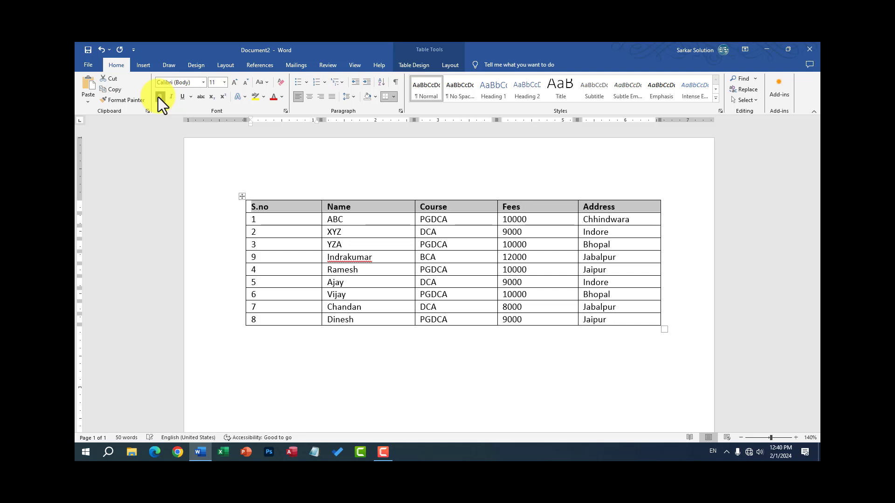
left_click(233, 83)
left_click(282, 97)
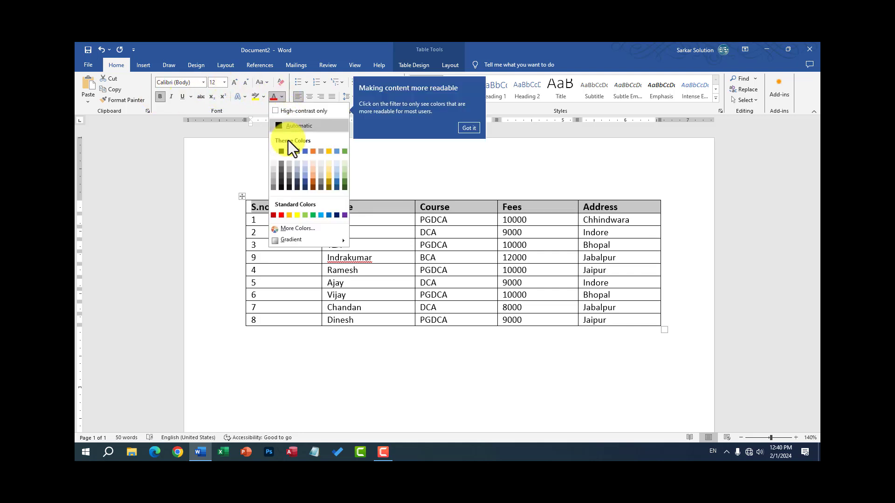
left_click(282, 216)
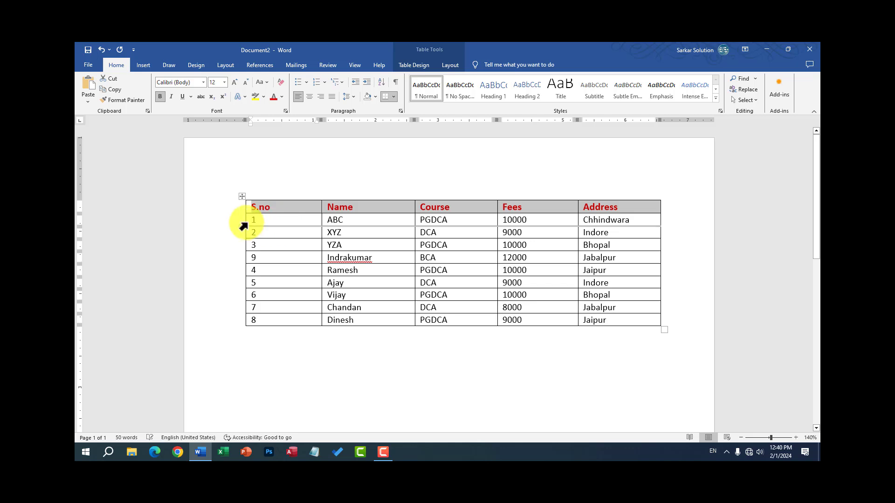
left_click(253, 220)
Step: Reselect the whole header row and bring up its cell shading colours
left_click_drag(324, 216, 477, 210)
left_click(279, 205)
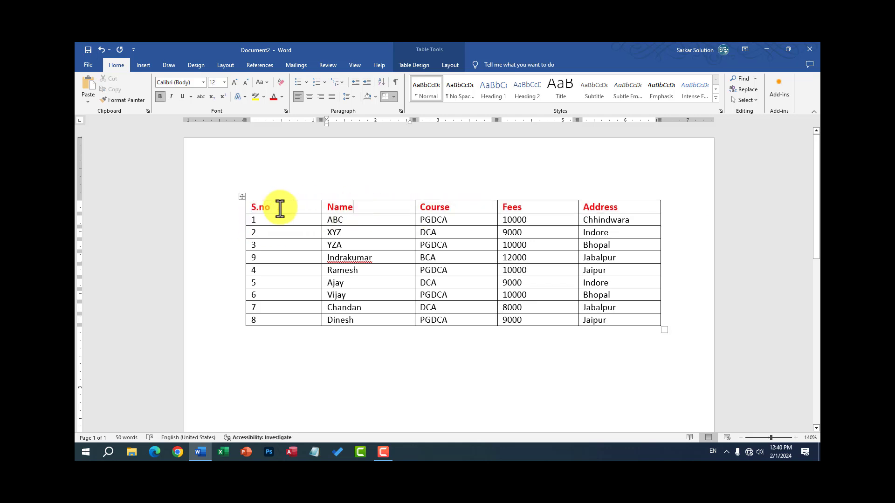
left_click_drag(249, 205, 618, 205)
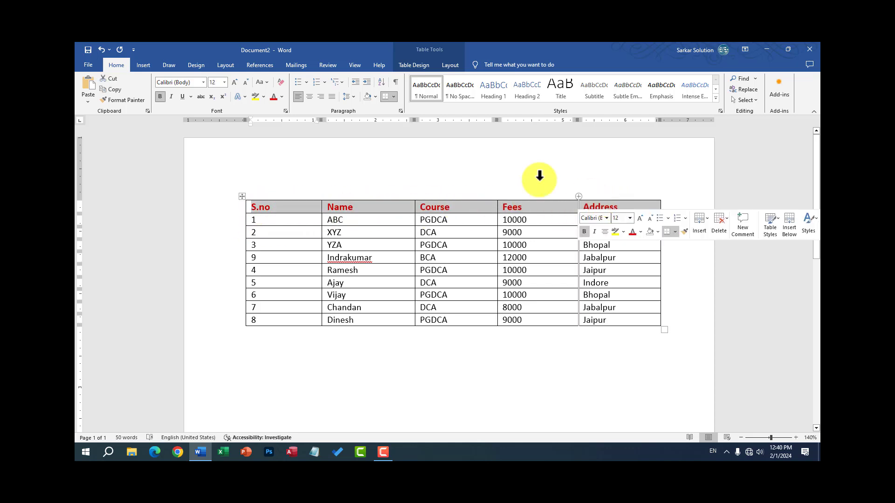
left_click(374, 97)
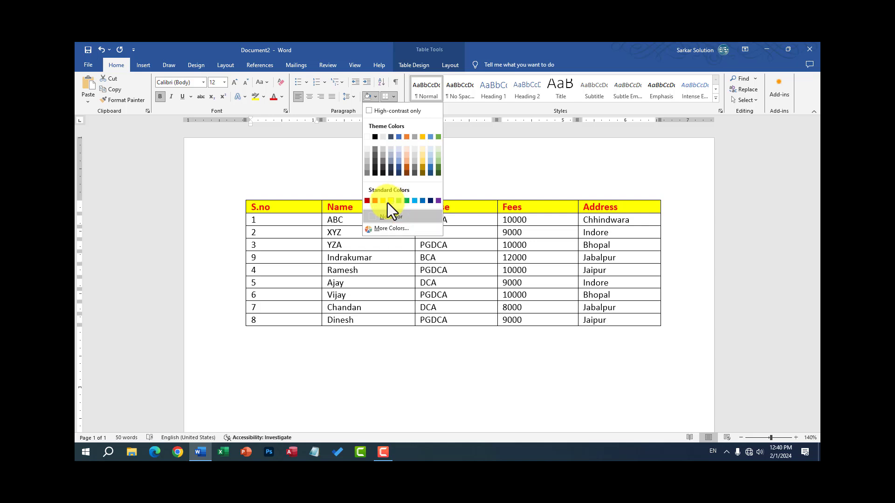
left_click(387, 216)
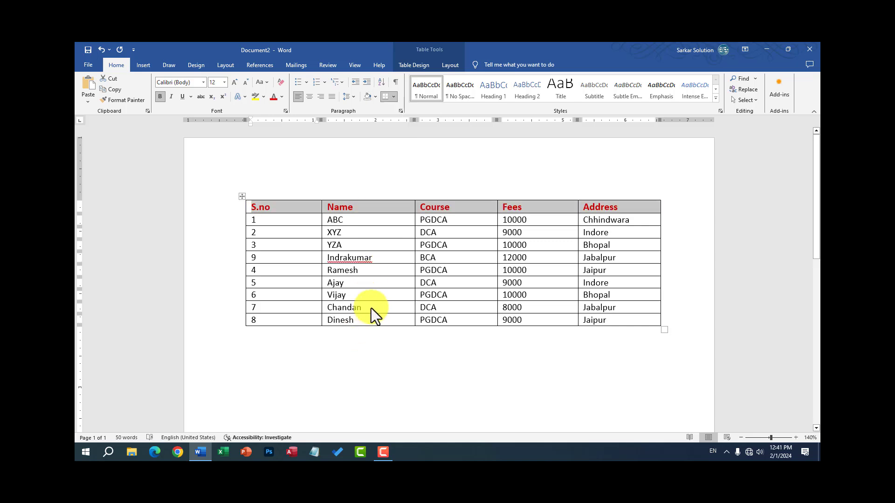
left_click(389, 284)
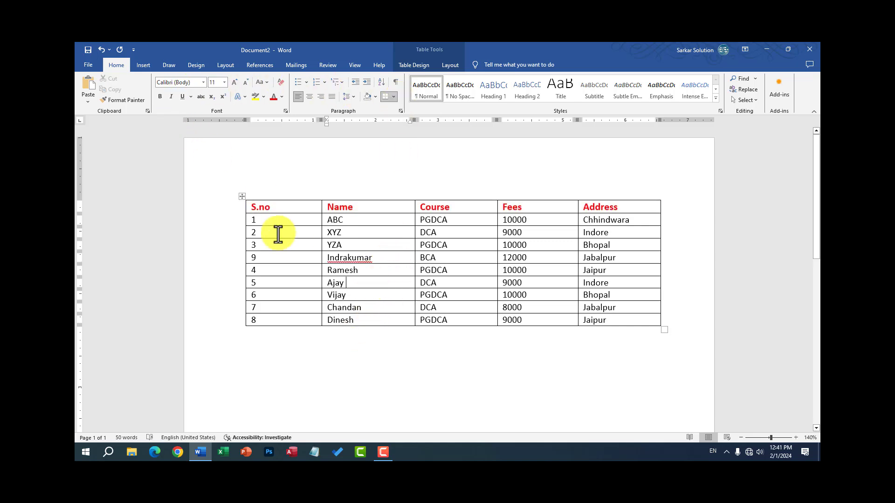
left_click_drag(252, 220, 273, 317)
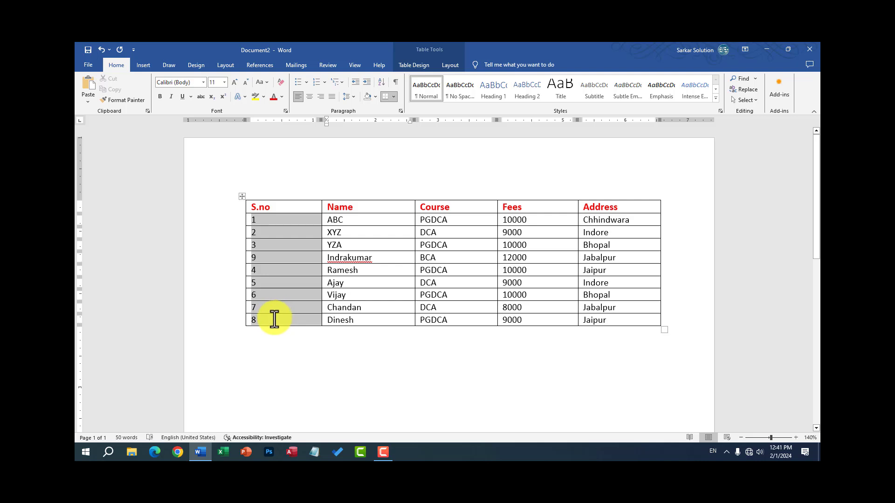
left_click(378, 99)
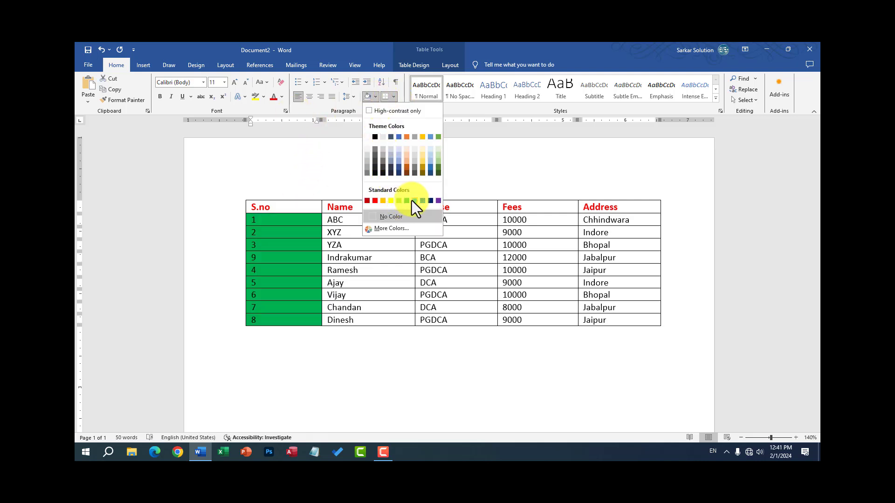
left_click(273, 277)
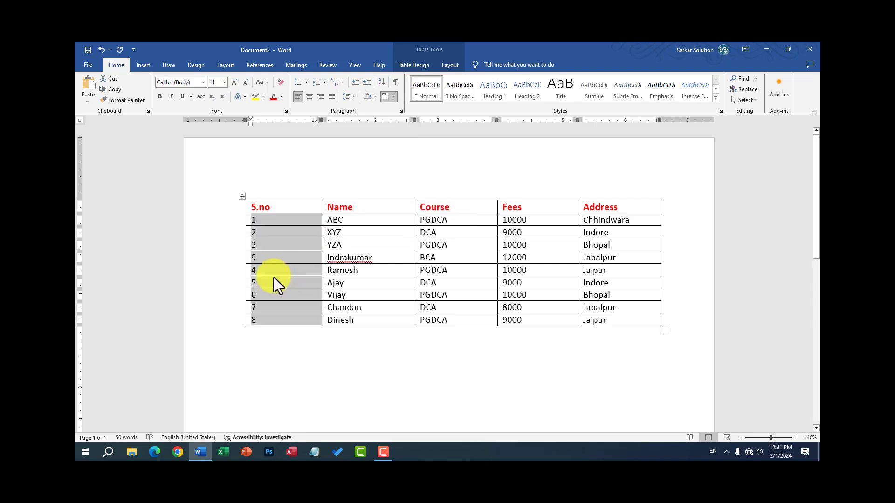
left_click(271, 219)
double_click(250, 218)
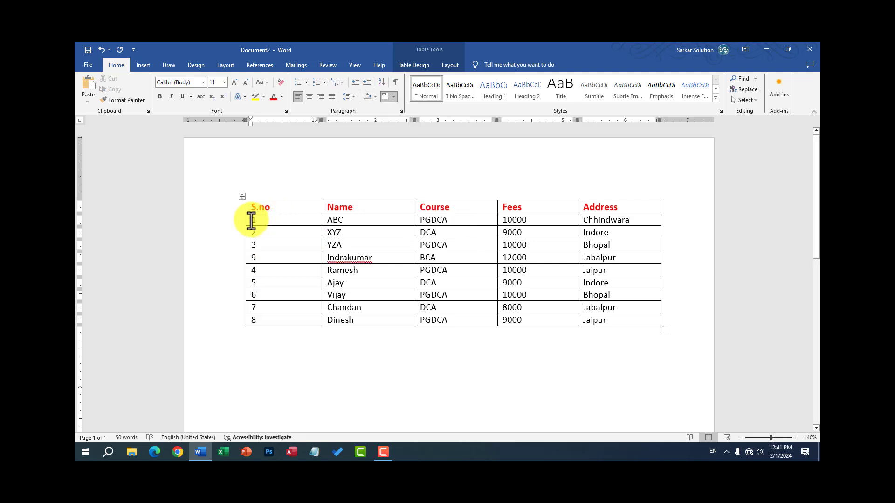
left_click_drag(315, 222, 639, 218)
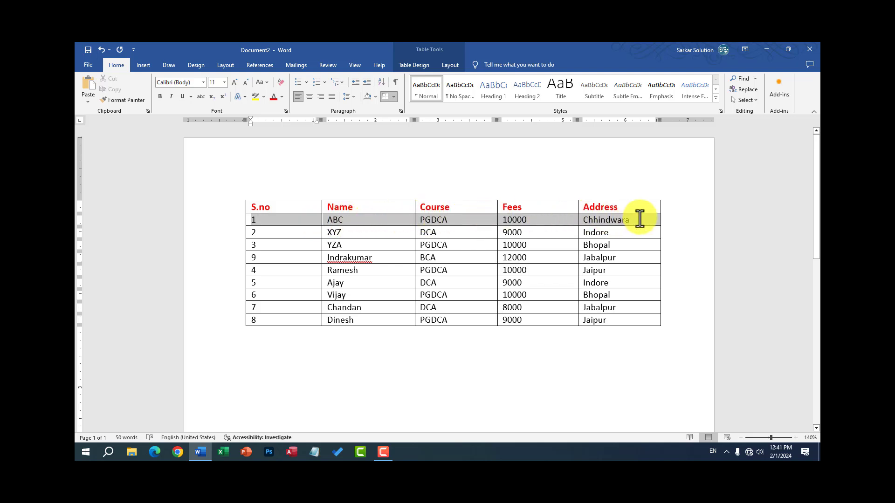
left_click(369, 250)
left_click(252, 220)
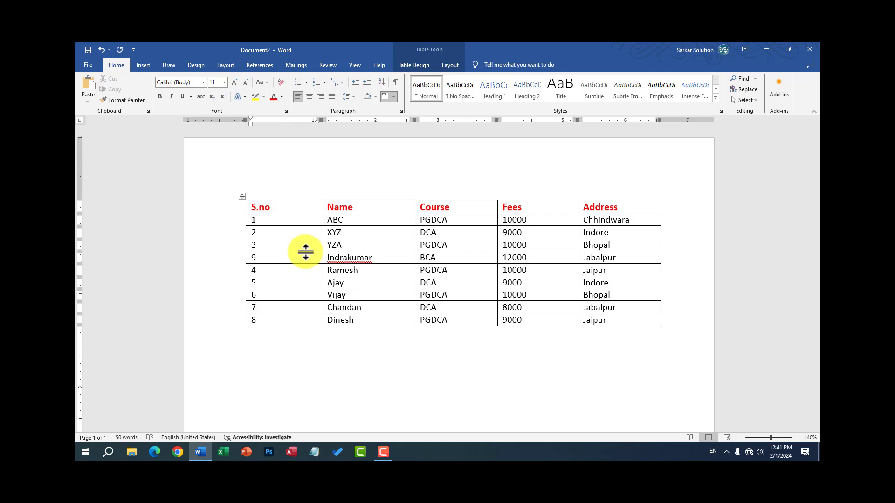
key("shift+Right")
key("shift+Right")
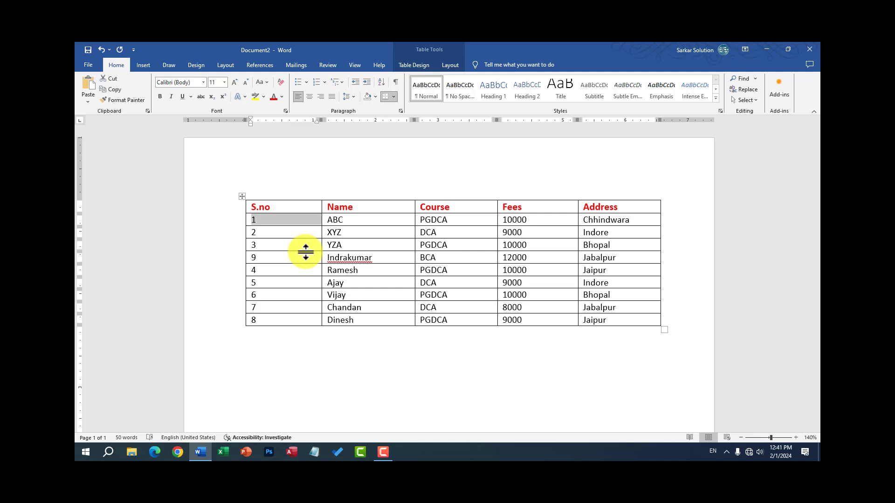
key("shift+Right")
key("shift+Right")
key("shift+Right")
key("shift+Right")
key("shift+Right")
key("shift+Left")
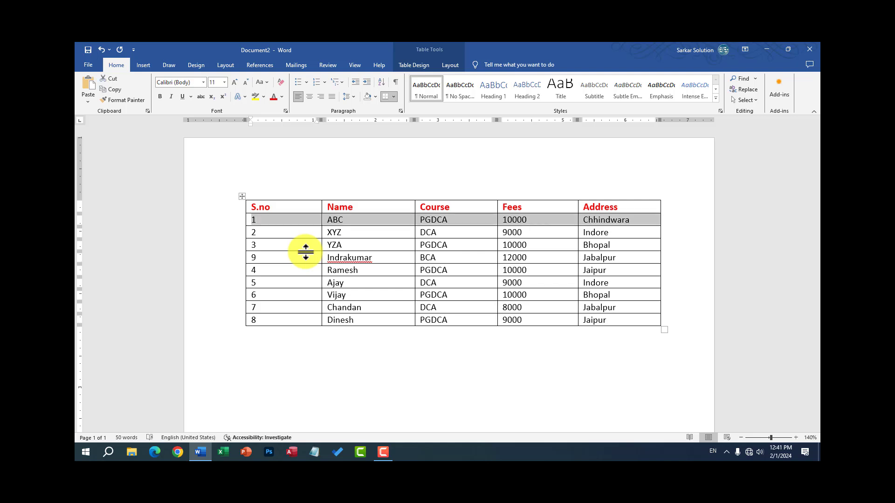
key("shift+Down")
key("shift+Down")
key("shift+Down")
key("shift+Down")
key("shift+Down")
key("shift+Down")
key("shift+Down")
key("shift+Down")
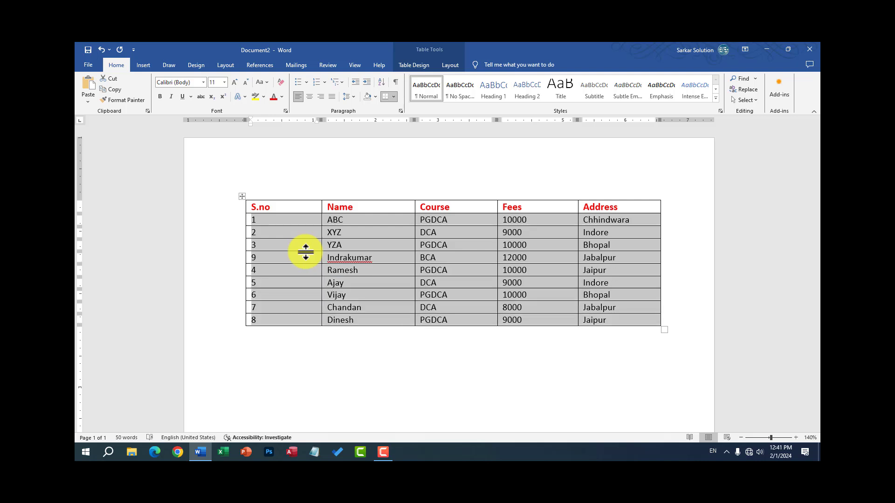
key("shift+Up")
key("shift+Up")
key("shift+Up")
key("shift+Up")
key("shift+Up")
key("shift+Up")
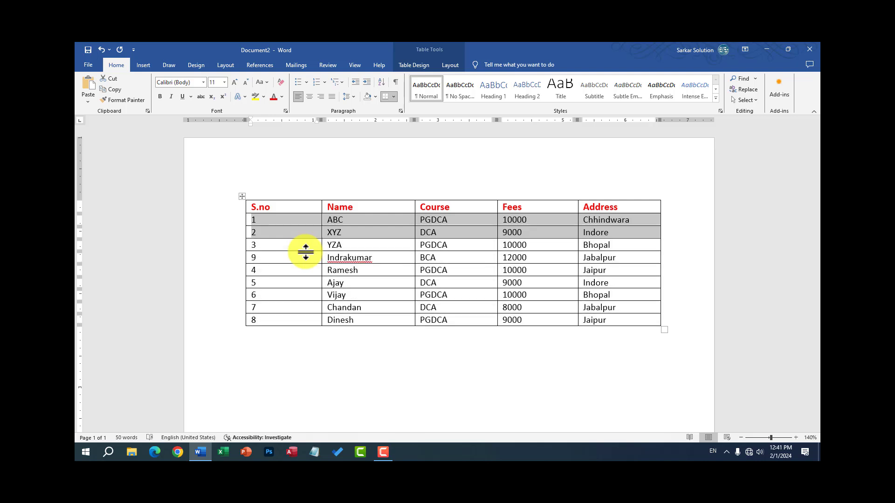
key("shift+Up")
key("shift+Up")
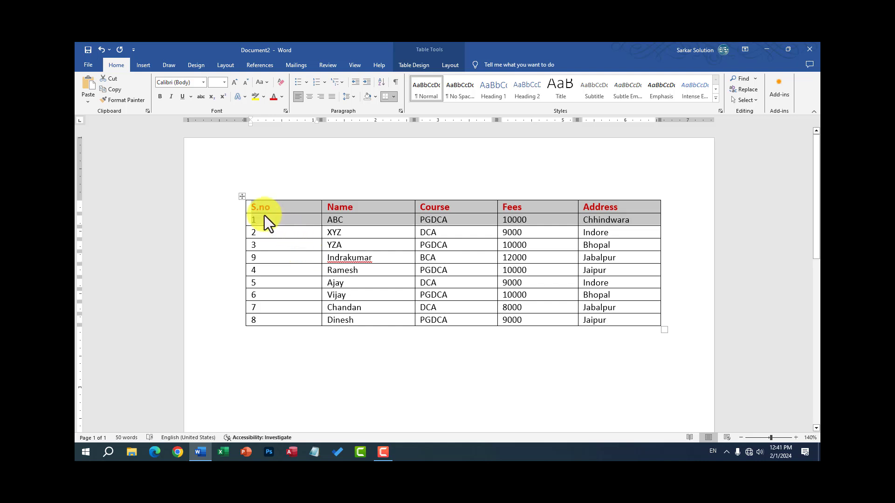
Step: Apply the Grid Table 4 - Accent 2 style to the whole student table
left_click(252, 209)
left_click_drag(253, 210, 599, 320)
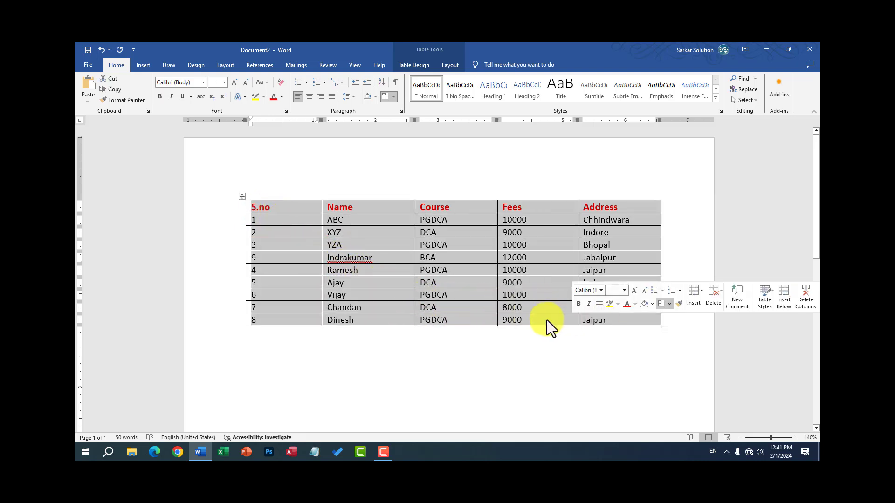
left_click(468, 278)
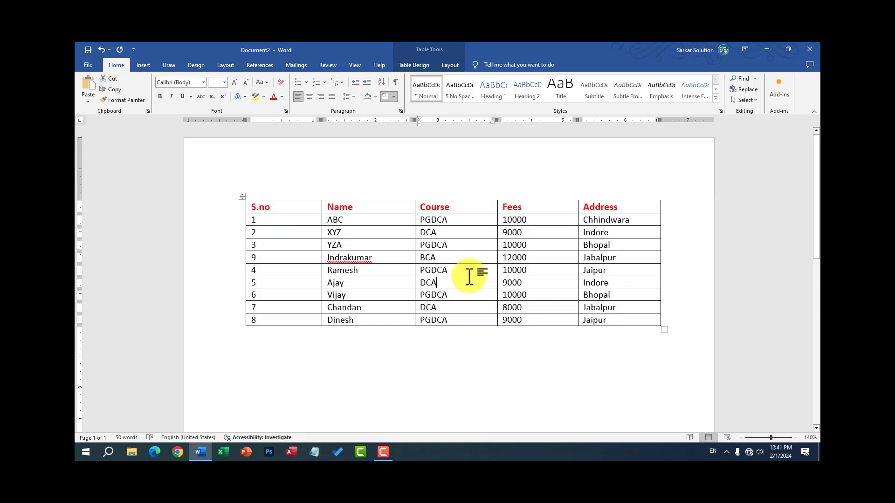
left_click(242, 196)
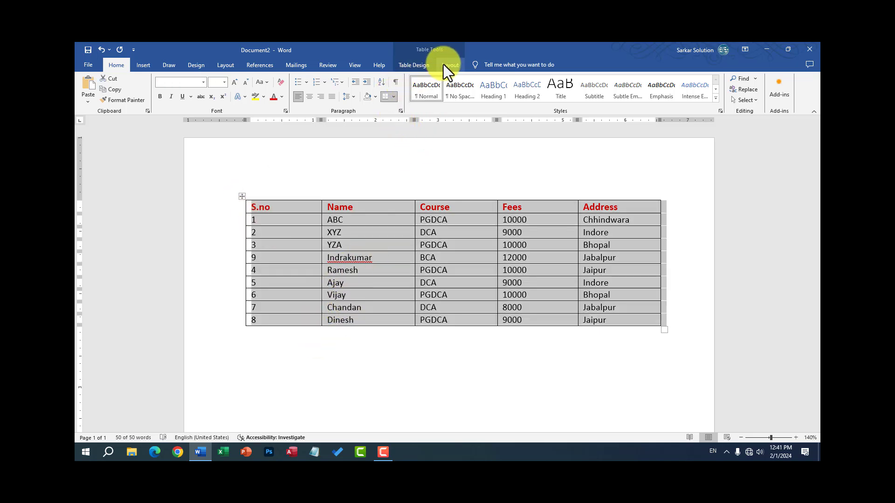
left_click(423, 65)
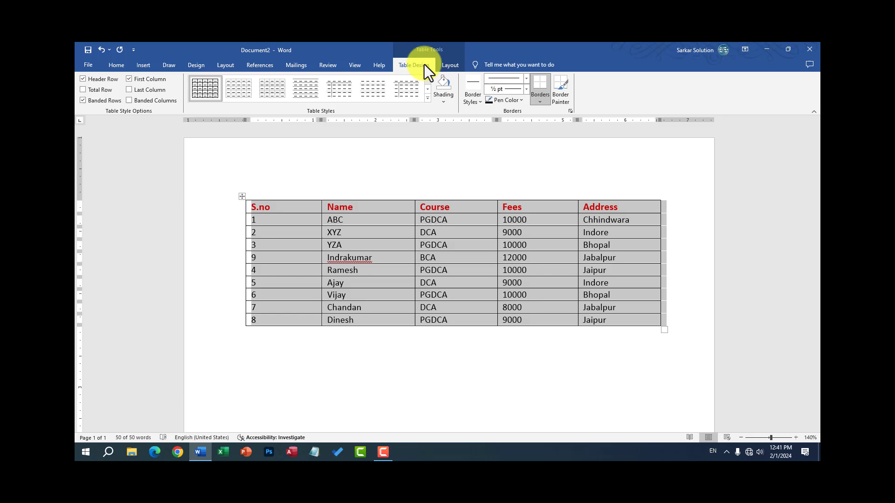
left_click(427, 99)
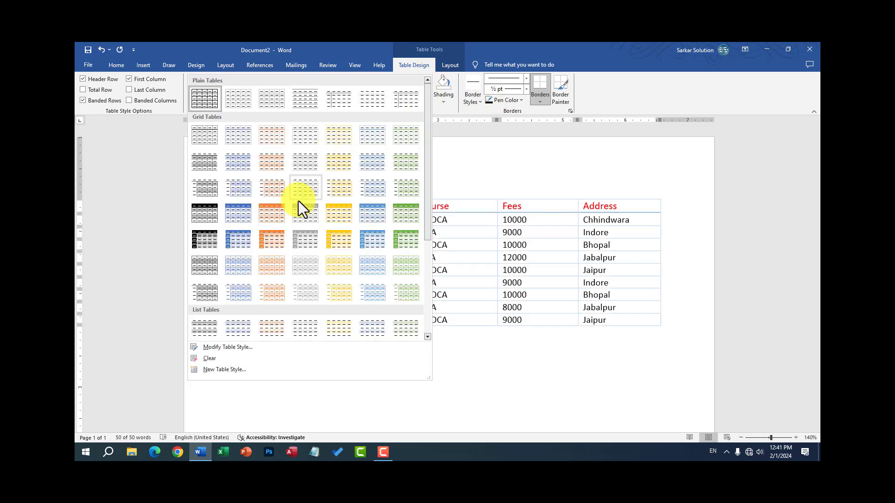
left_click(487, 274)
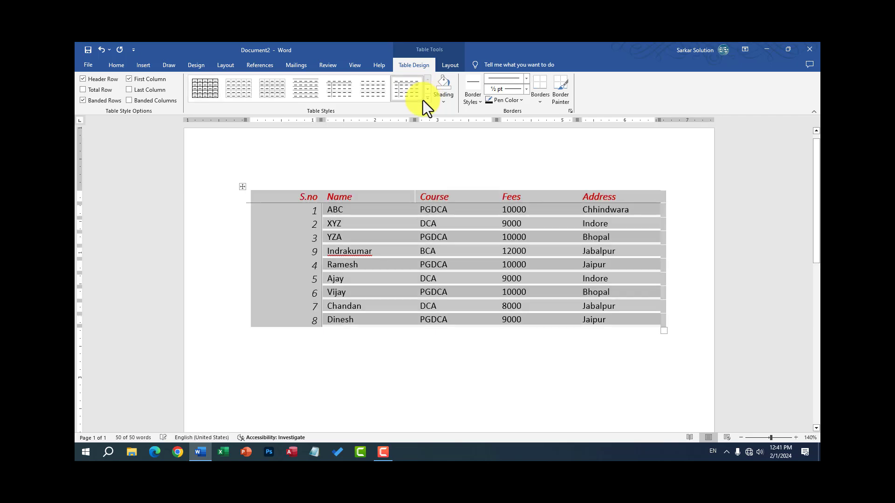
left_click(427, 98)
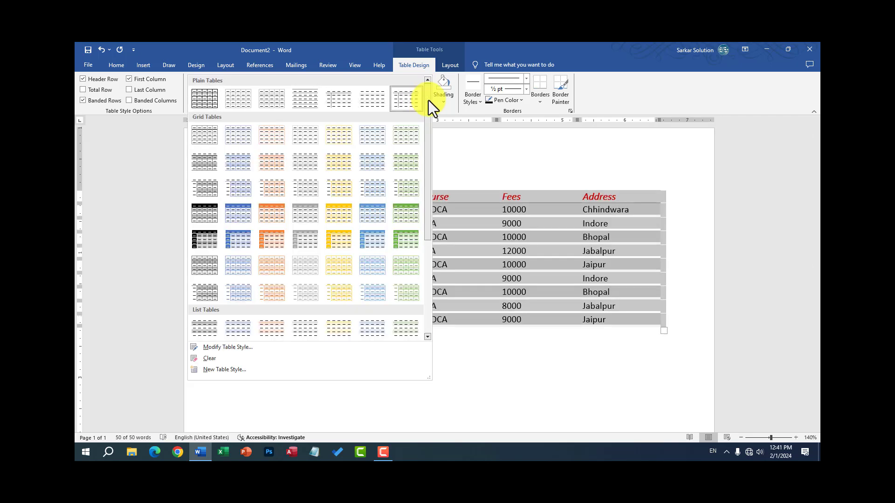
left_click(275, 216)
left_click(333, 235)
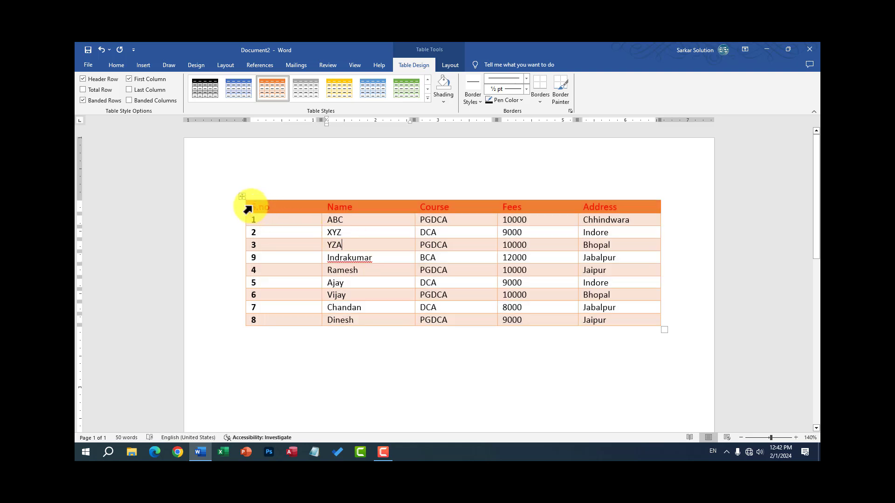
Step: Select the student table's header row from S.no to Address
left_click(257, 211)
left_click(267, 215)
left_click_drag(250, 205, 625, 204)
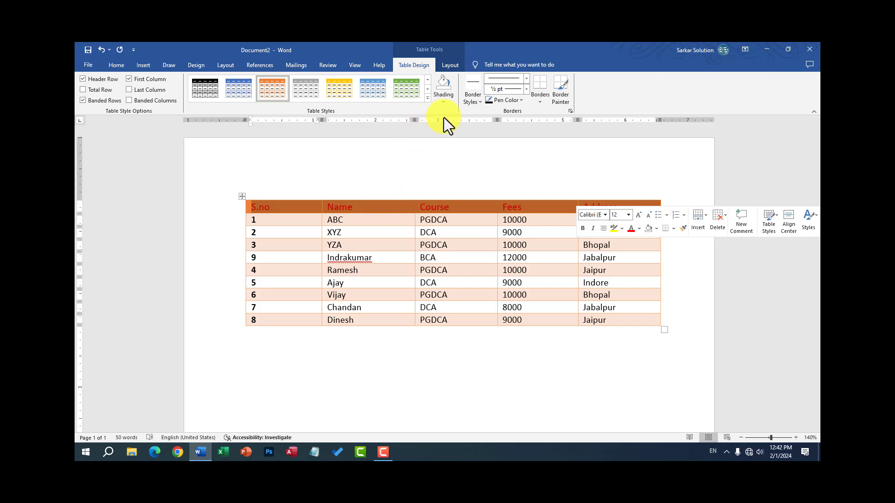
Step: Shade the selected header row with the yellow standard colour, then click below the table
left_click(445, 102)
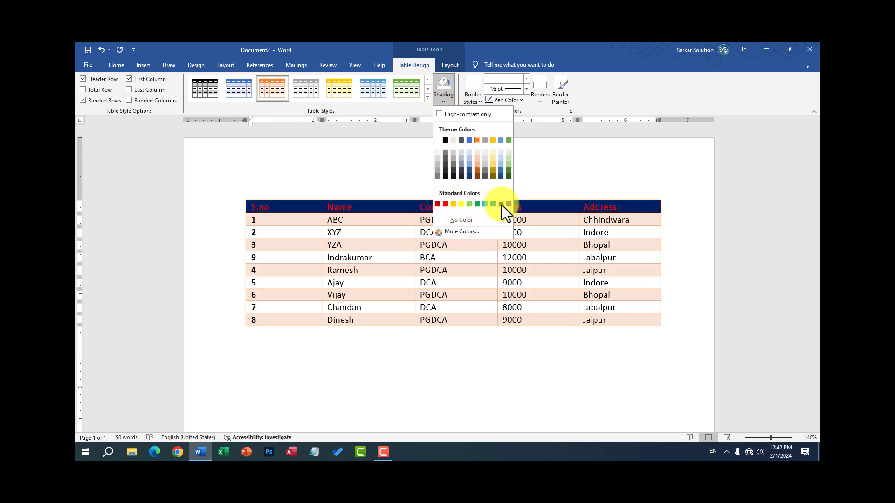
left_click(461, 204)
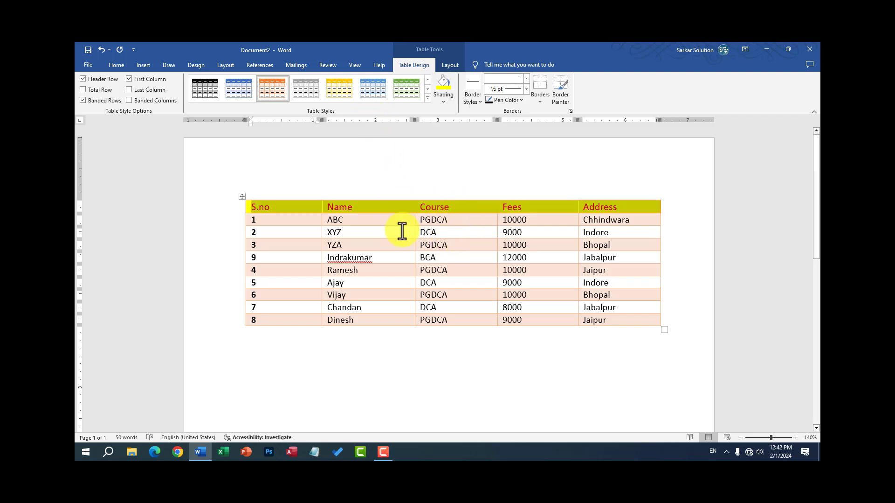
left_click(429, 368)
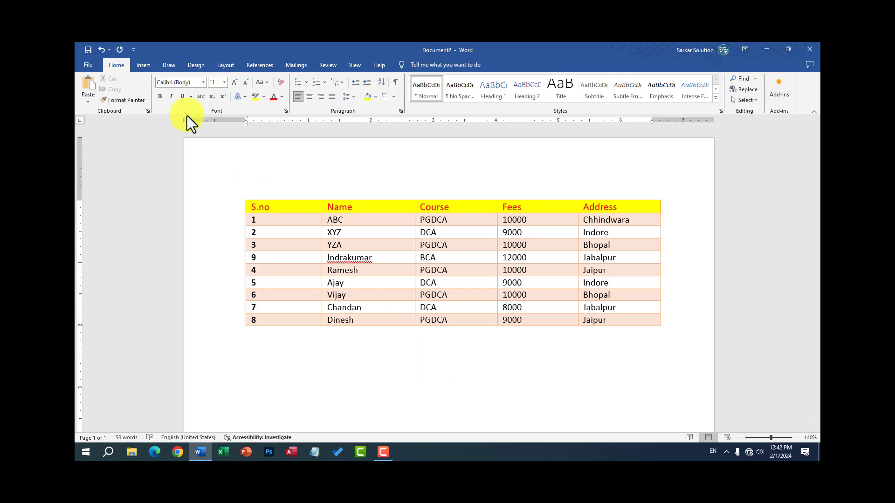
Step: Insert an empty 3x3 table from the Insert table grid below the student table
left_click(150, 66)
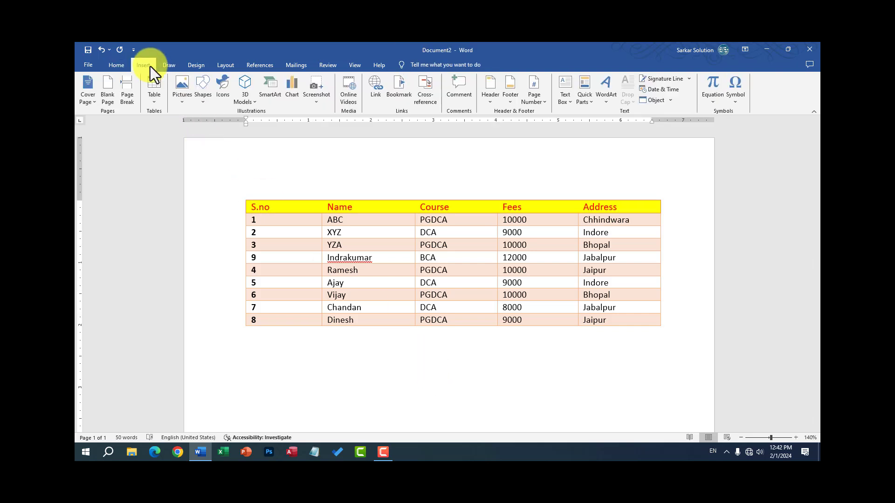
left_click(156, 105)
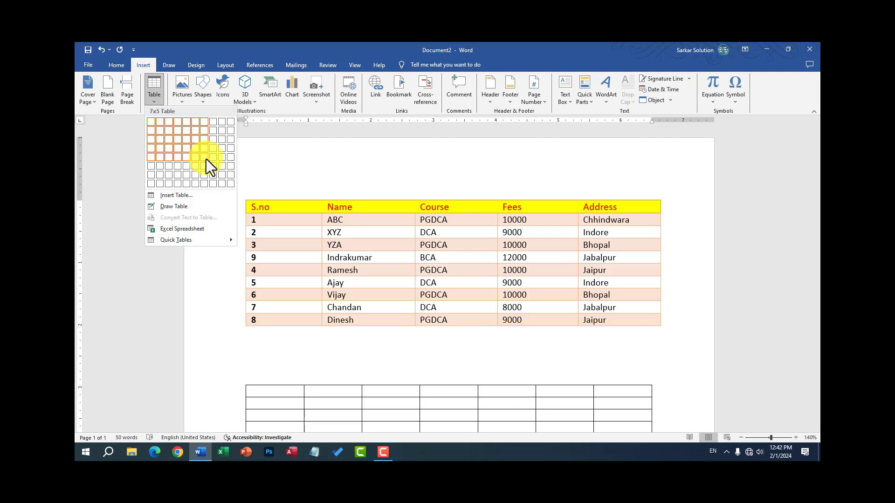
left_click(172, 143)
scroll(461, 406, "down", 1)
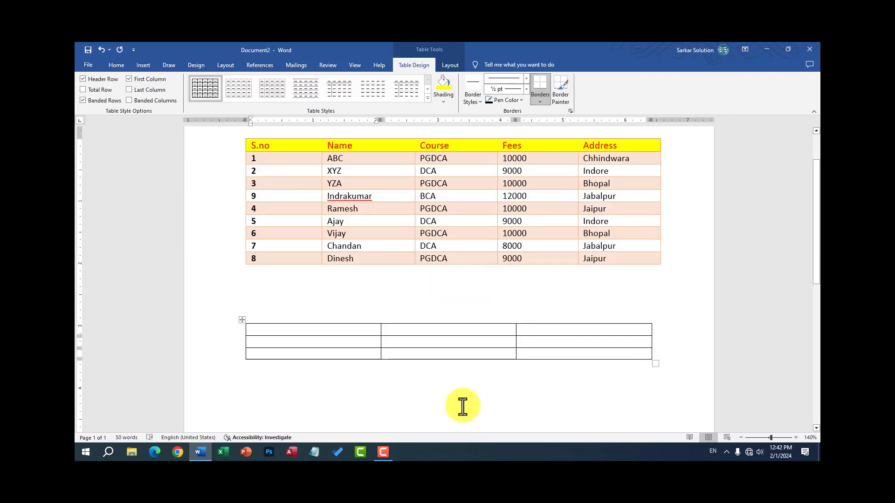
Step: Grow the blank table to six rows by tabbing from its last cell
left_click(576, 354)
key("Tab")
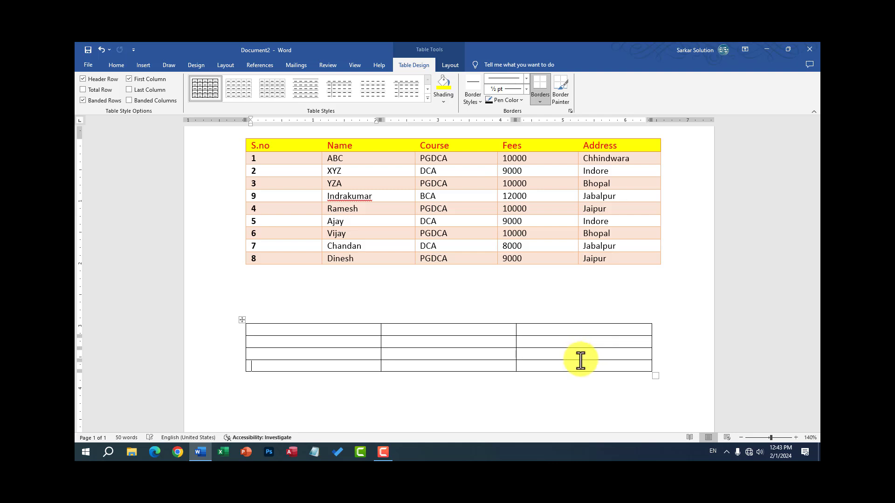
key("Tab")
key("Tab")
key("Tab")
key("Tab")
key("Tab")
key("Tab")
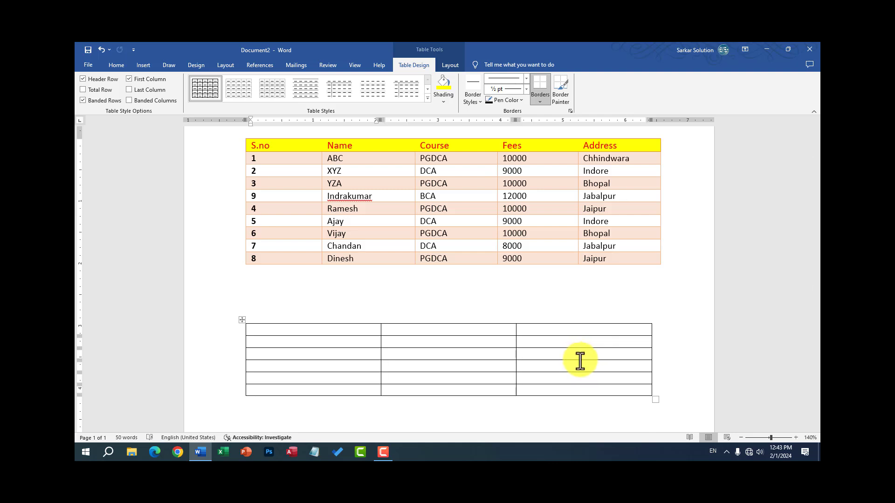
left_click(242, 319)
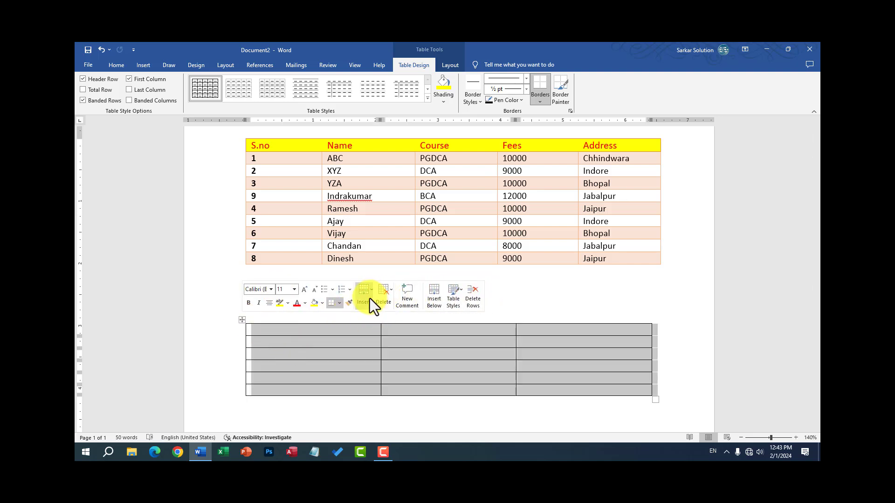
left_click(445, 66)
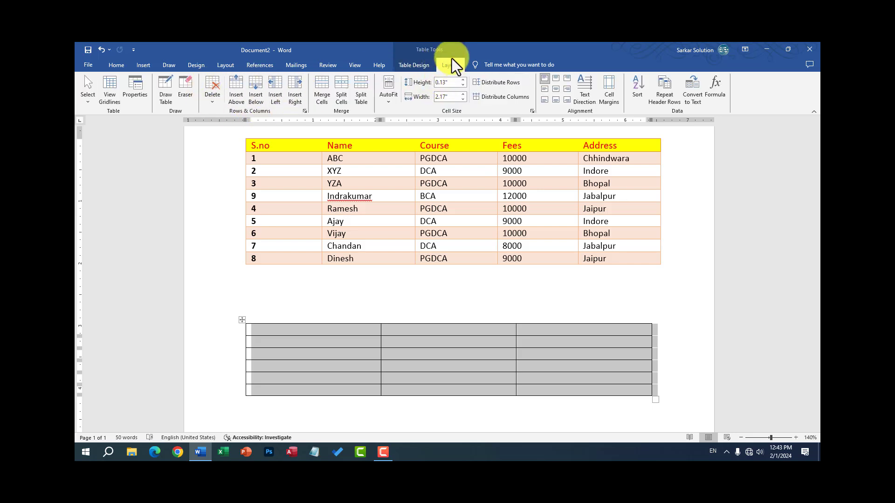
left_click(414, 65)
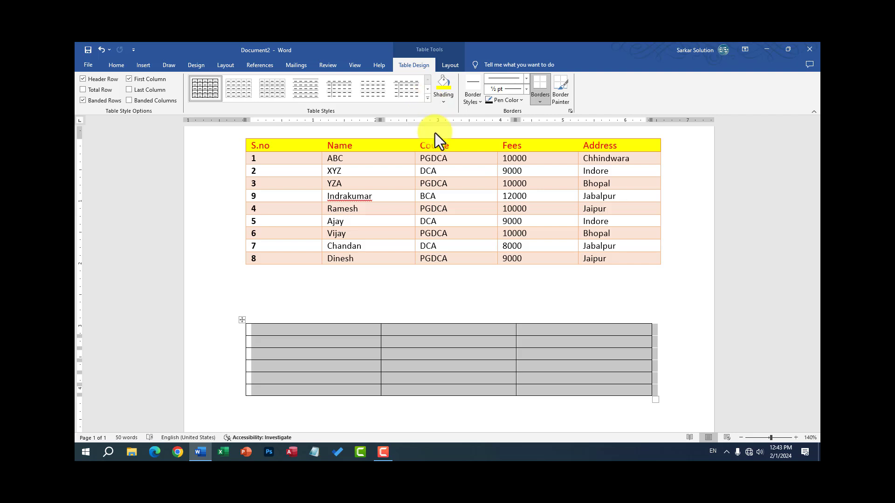
left_click(335, 417)
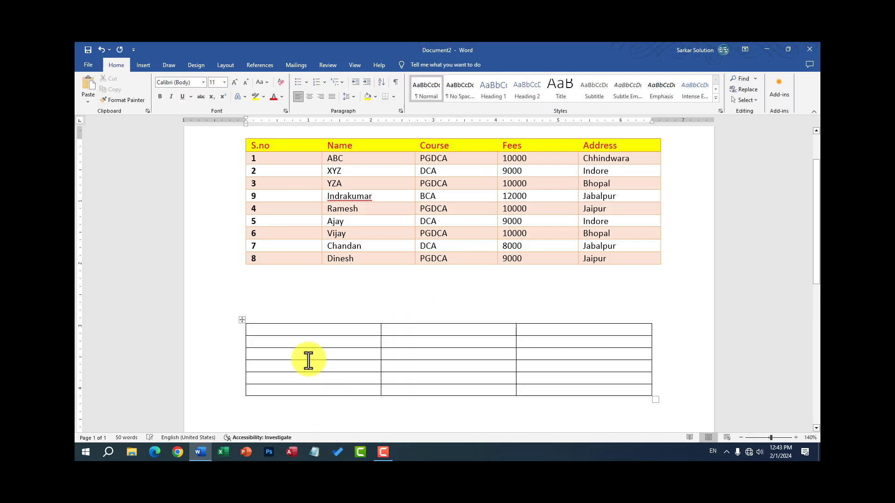
Step: Generate five paragraphs of sample text below the table with =rand()
left_click(143, 64)
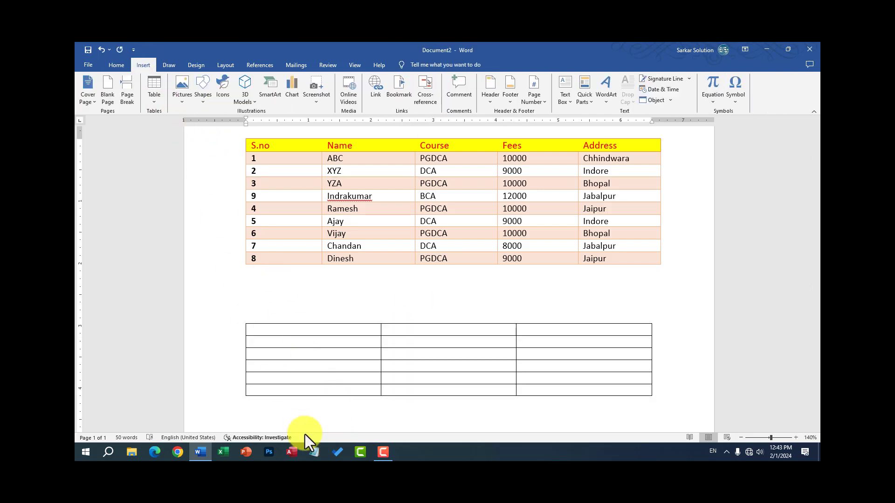
scroll(307, 420, "down", 2)
type("=r")
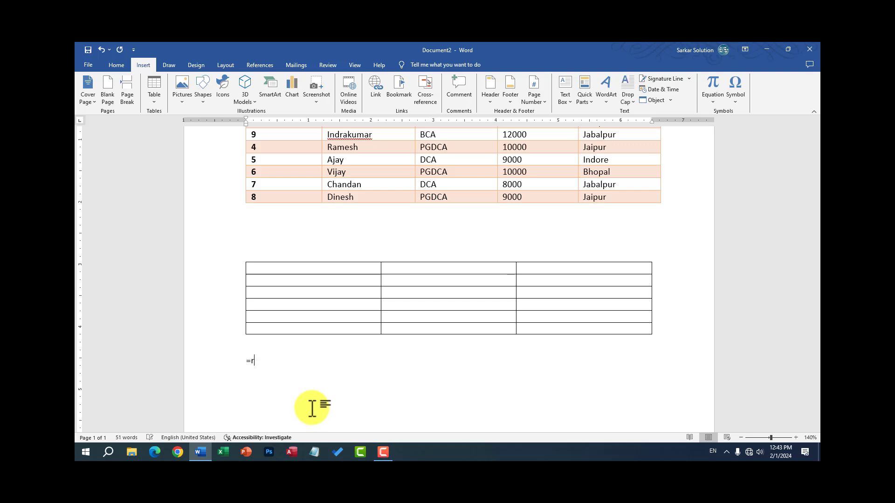
type("and()")
key("Return")
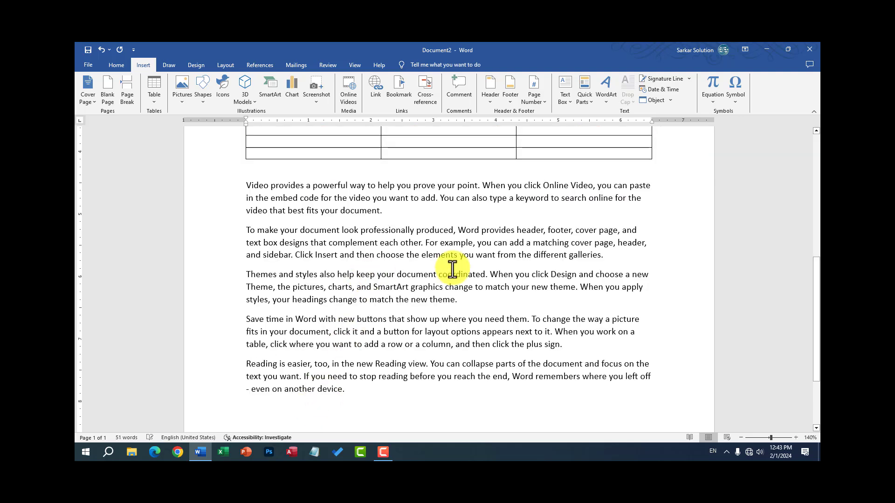
Step: Add a new 'Hardware' line after the first sample paragraph
left_click(635, 252)
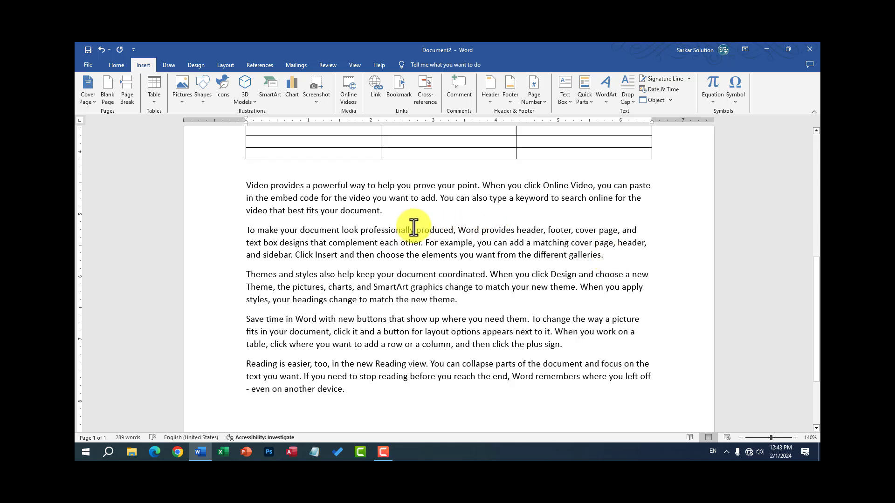
key("Return")
type("Hardware")
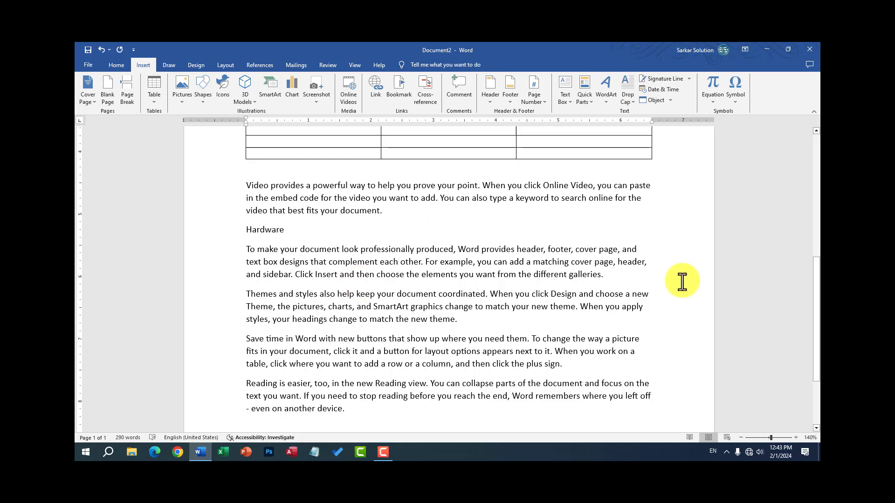
left_click(642, 275)
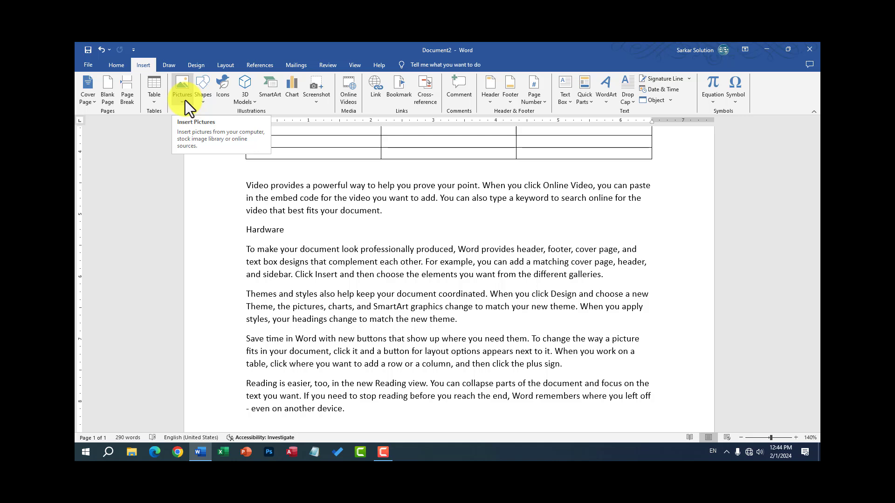
Step: Insert the india-map picture from Downloads using Large icons view in the file picker
left_click(186, 100)
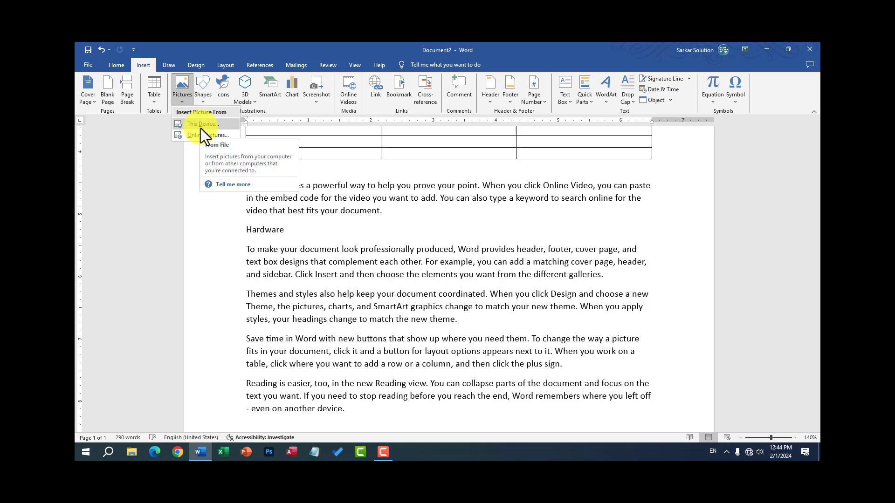
left_click(200, 128)
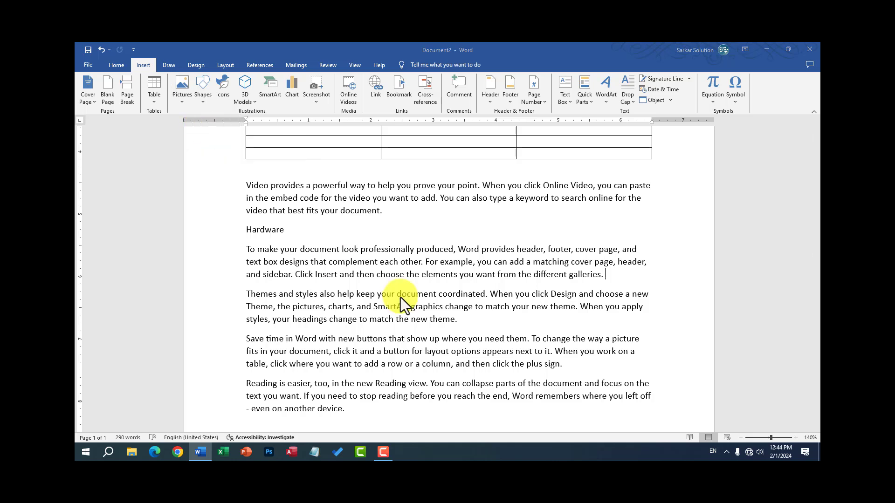
left_click_drag(283, 53, 480, 103)
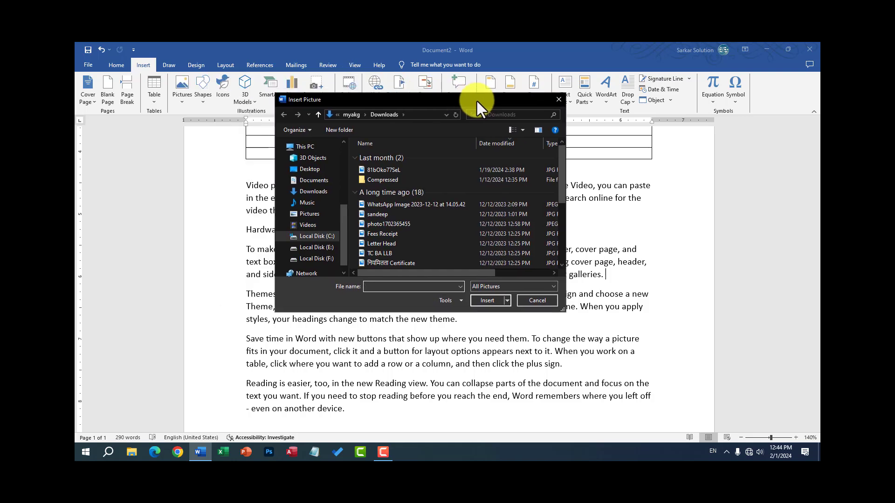
left_click(393, 261)
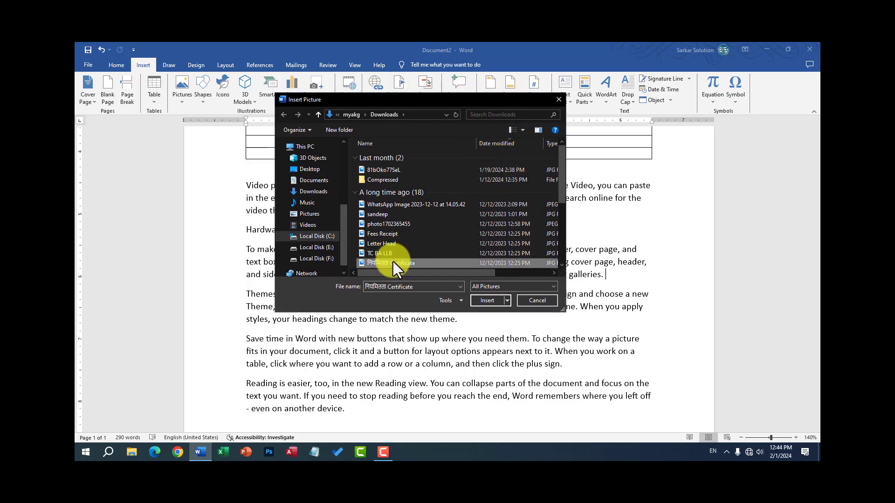
scroll(393, 261, "down", 4)
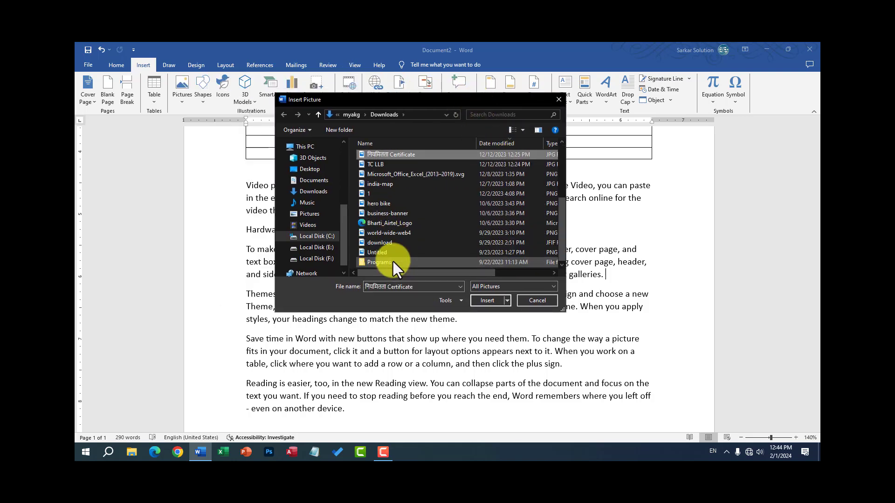
left_click(520, 132)
left_click(550, 72)
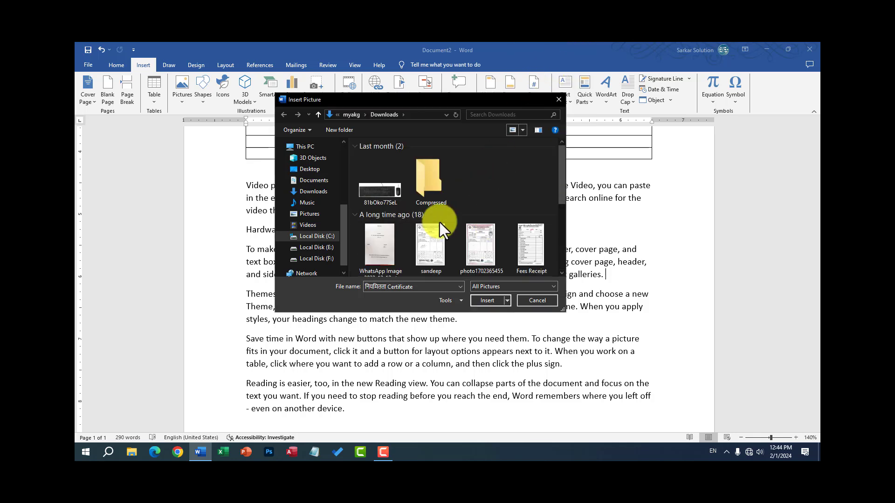
scroll(439, 222, "down", 3)
scroll(439, 222, "down", 2)
left_click(428, 184)
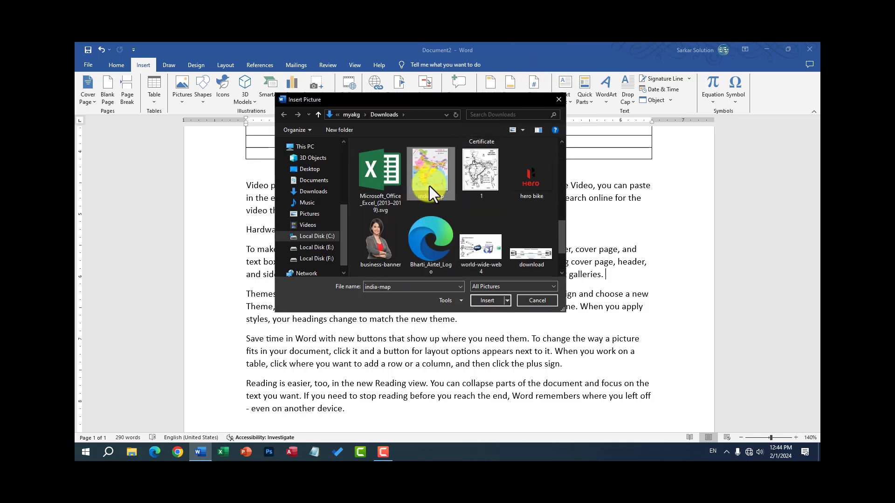
scroll(434, 205, "up", 1)
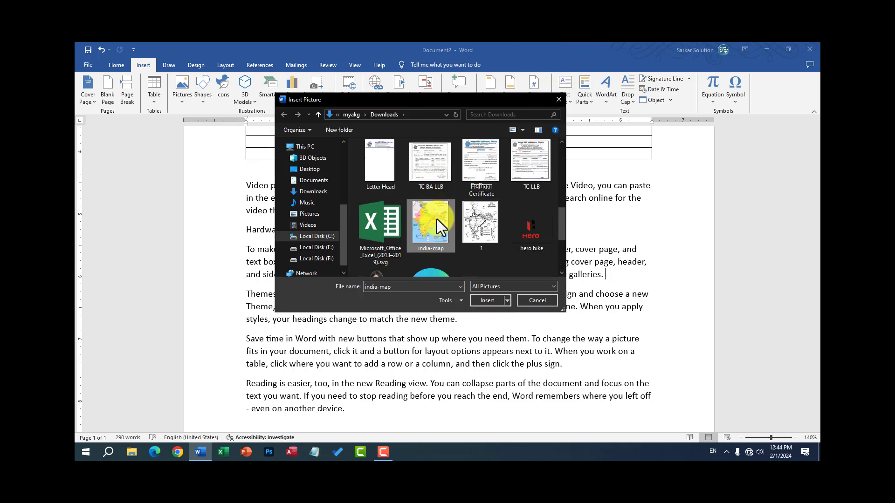
left_click(484, 303)
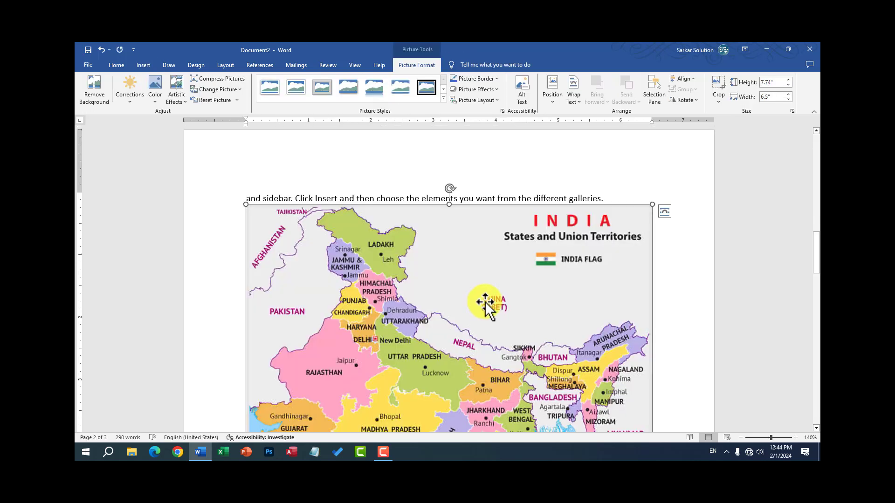
Step: Shrink the India map proportionally by its corner handle to 3.6" wide by 4.37" tall
scroll(404, 269, "down", 1)
scroll(404, 269, "down", 5)
scroll(403, 269, "down", 3)
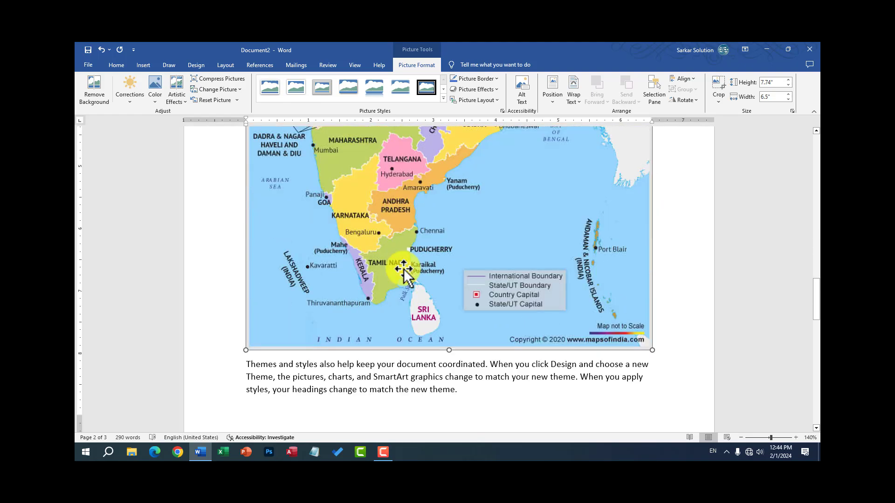
scroll(404, 272, "up", 5)
scroll(403, 273, "up", 4)
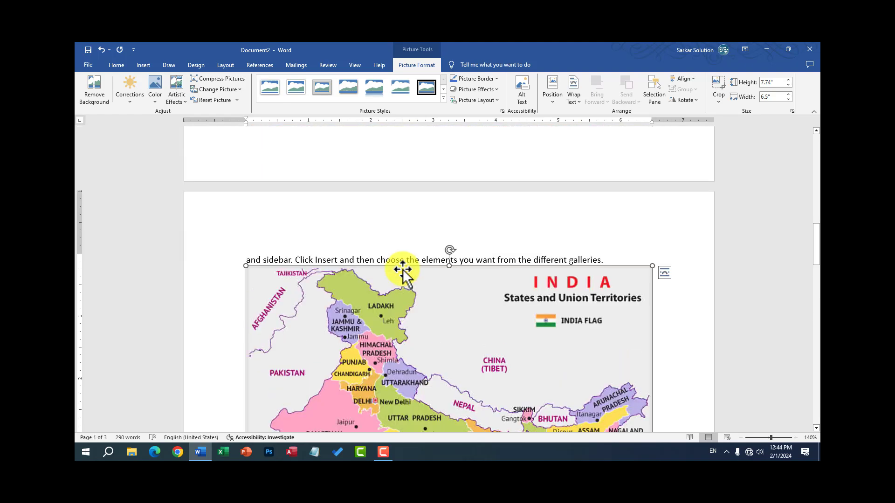
scroll(404, 273, "down", 1)
scroll(401, 273, "down", 5)
scroll(401, 273, "down", 2)
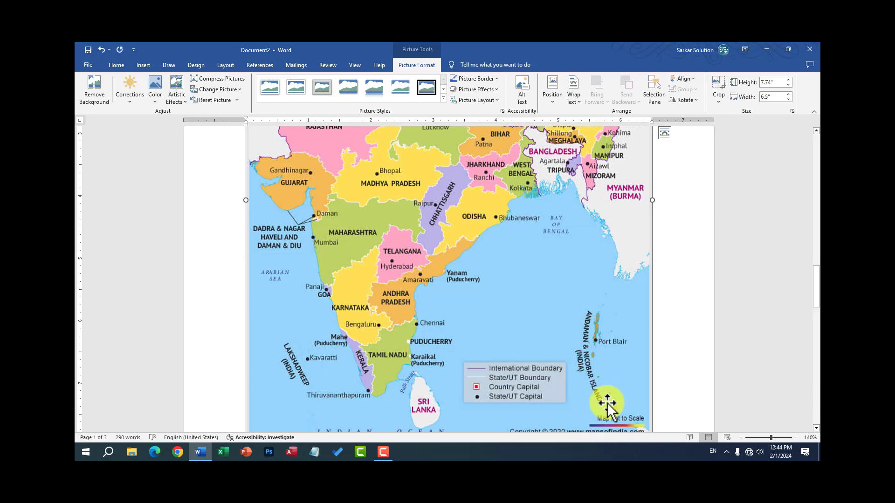
scroll(607, 405, "down", 3)
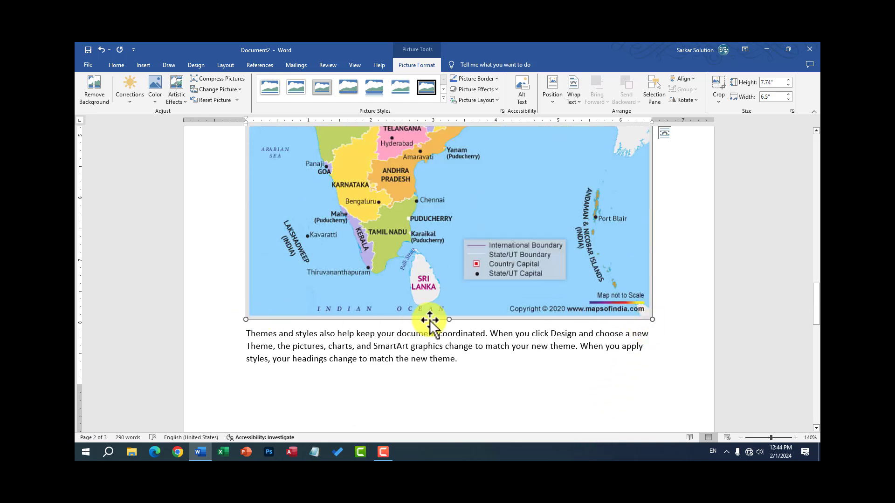
scroll(555, 310, "up", 5)
scroll(644, 214, "up", 2)
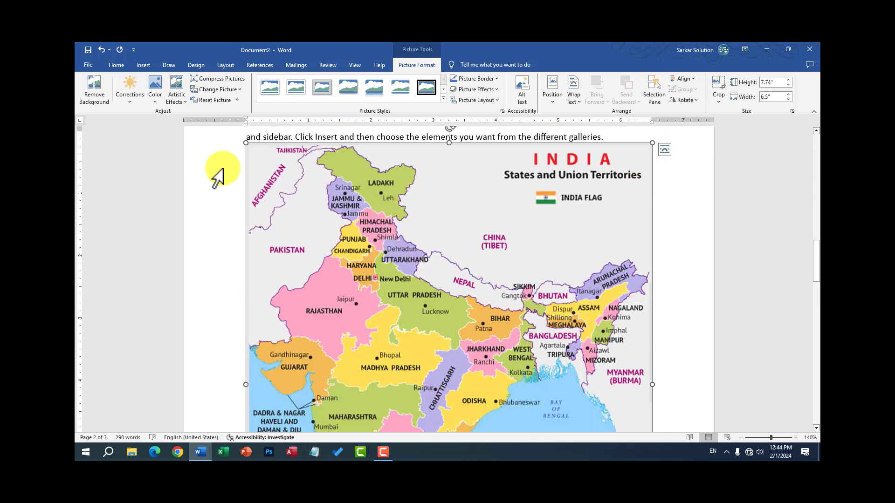
scroll(323, 211, "down", 3)
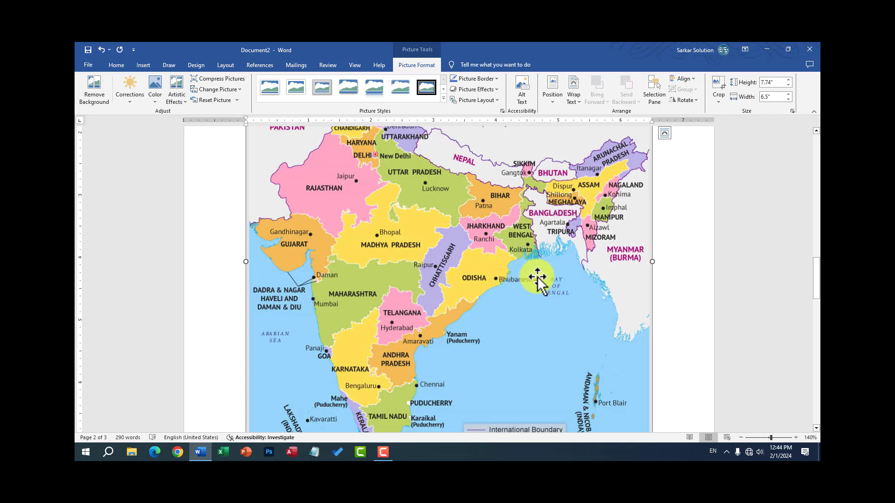
left_click_drag(651, 261, 442, 261)
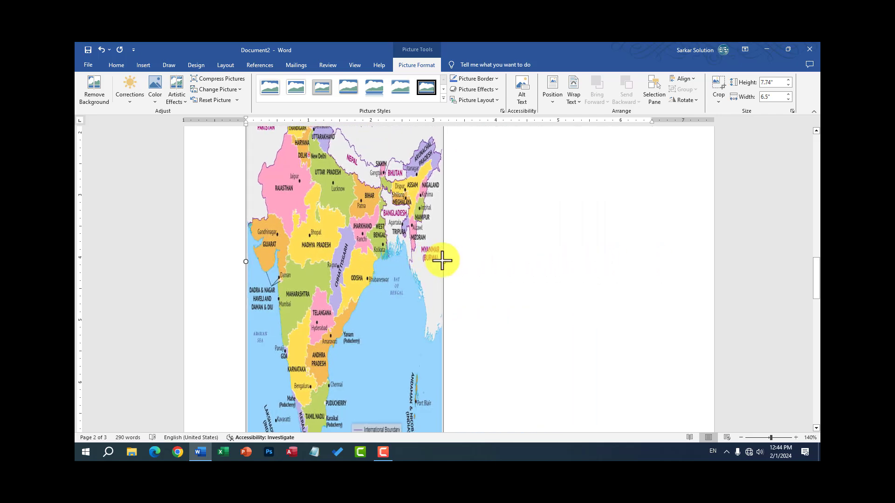
left_click_drag(442, 260, 645, 250)
scroll(624, 279, "down", 3)
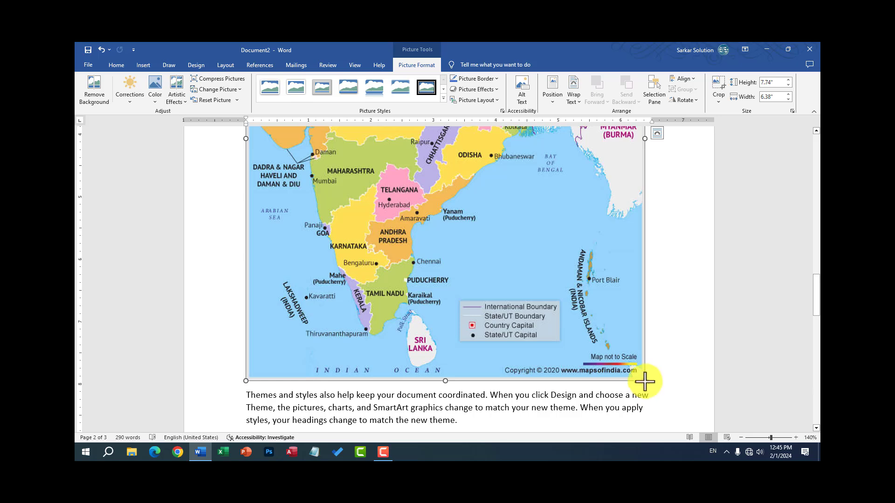
left_click_drag(644, 381, 496, 203)
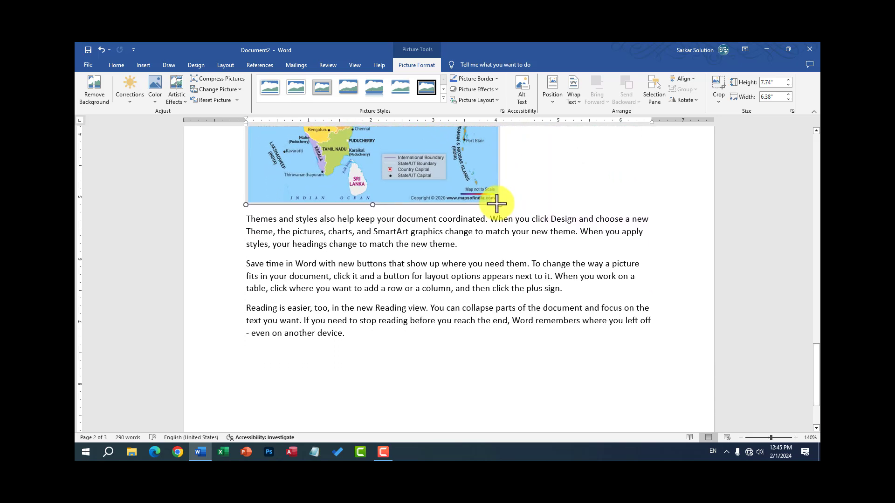
left_click_drag(496, 204, 471, 164)
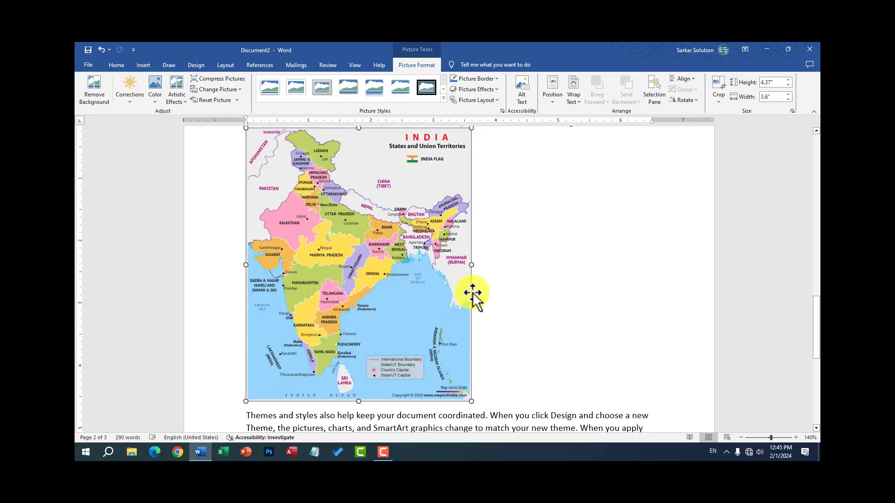
Step: Resize the India map to 2.13" high by 1.76" wide, then deselect it
mouse_move(471, 401)
left_mouse_down()
mouse_move(395, 270)
mouse_move(356, 226)
left_mouse_up()
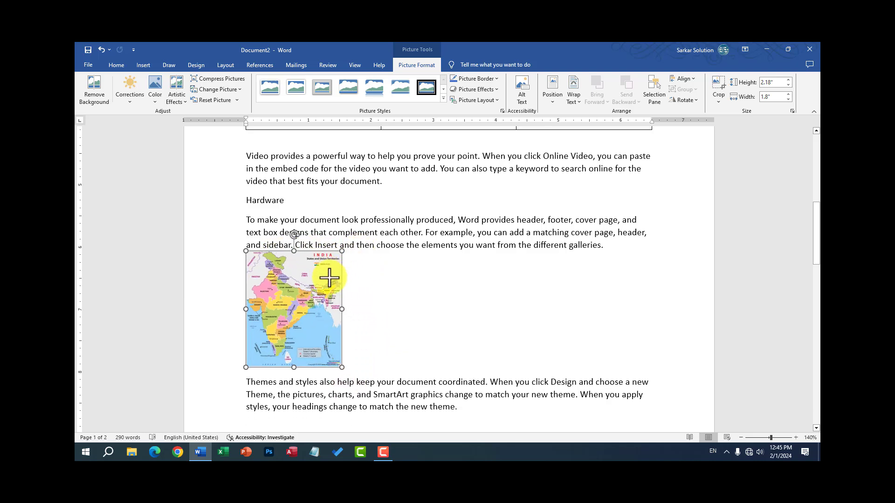
left_click_drag(358, 251, 362, 251)
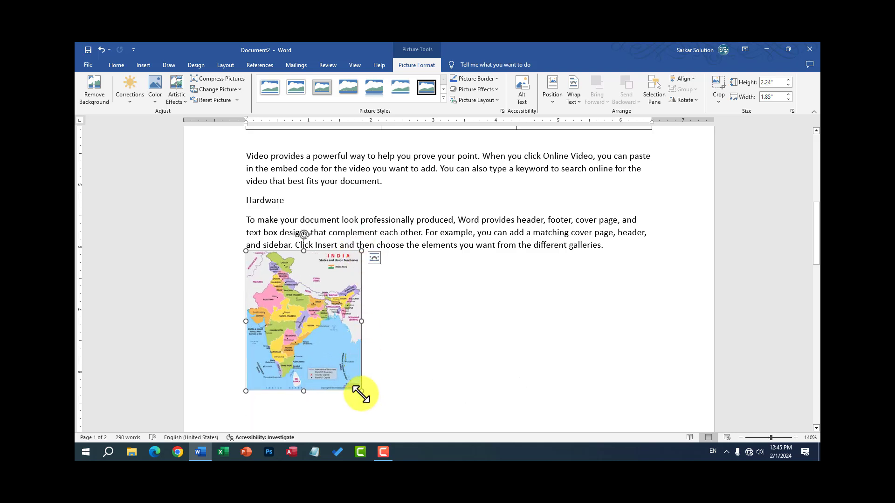
left_click_drag(361, 391, 351, 380)
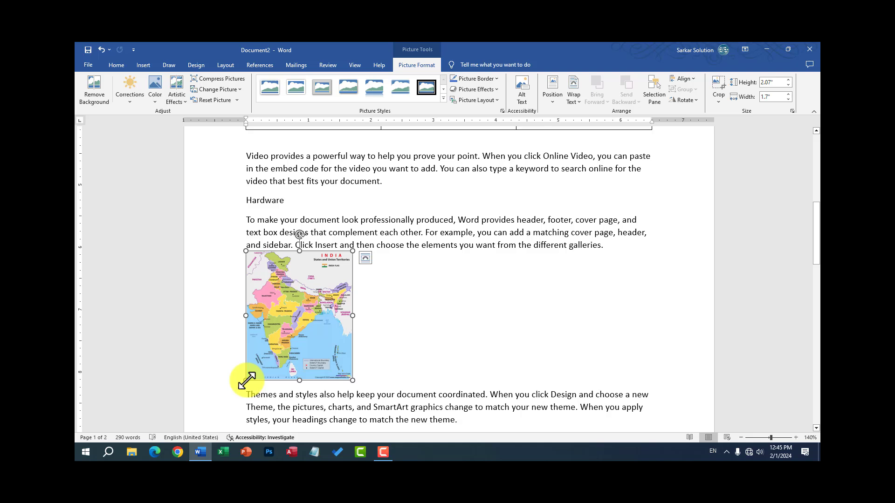
left_click_drag(246, 380, 267, 337)
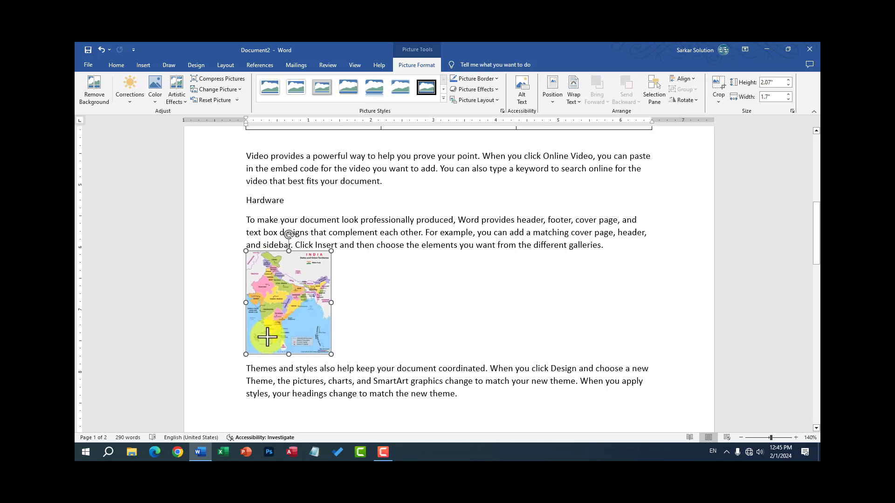
left_click_drag(289, 355, 290, 385)
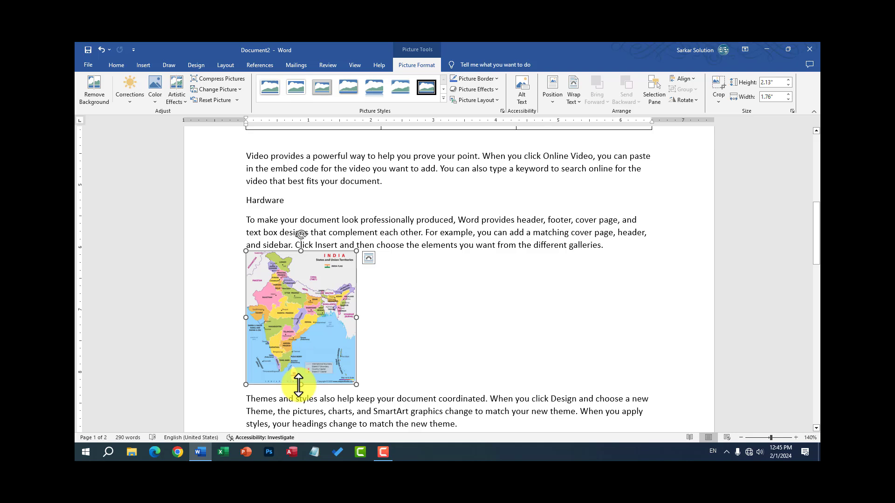
left_click_drag(298, 385, 307, 343)
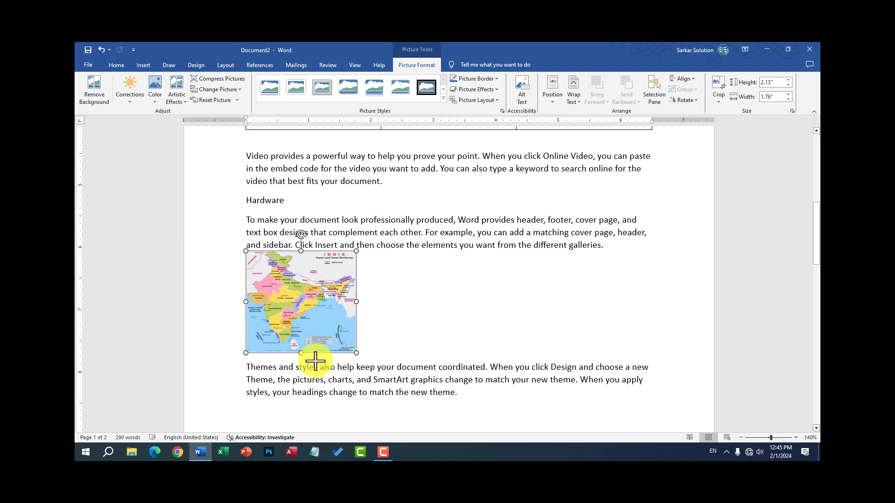
left_click_drag(307, 342, 320, 384)
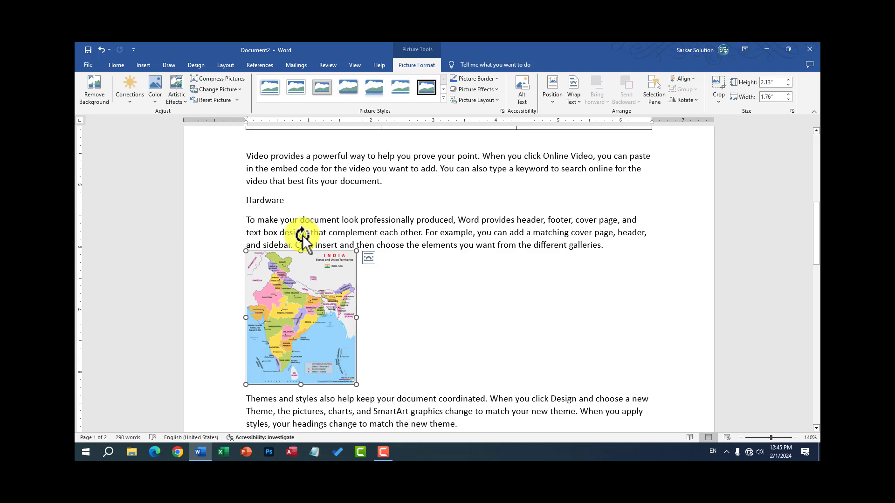
mouse_move(302, 235)
left_mouse_down()
mouse_move(356, 256)
mouse_move(389, 296)
mouse_move(395, 329)
mouse_move(390, 293)
mouse_move(358, 248)
mouse_move(302, 248)
left_mouse_up()
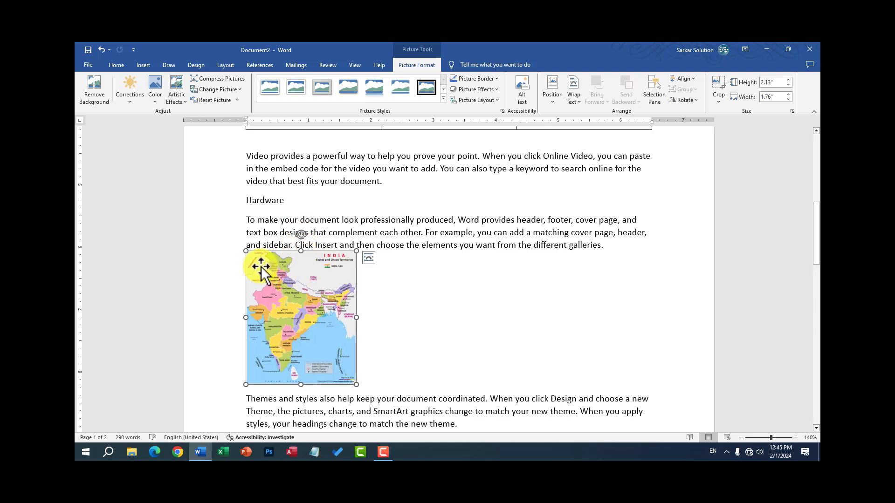
left_click(395, 294)
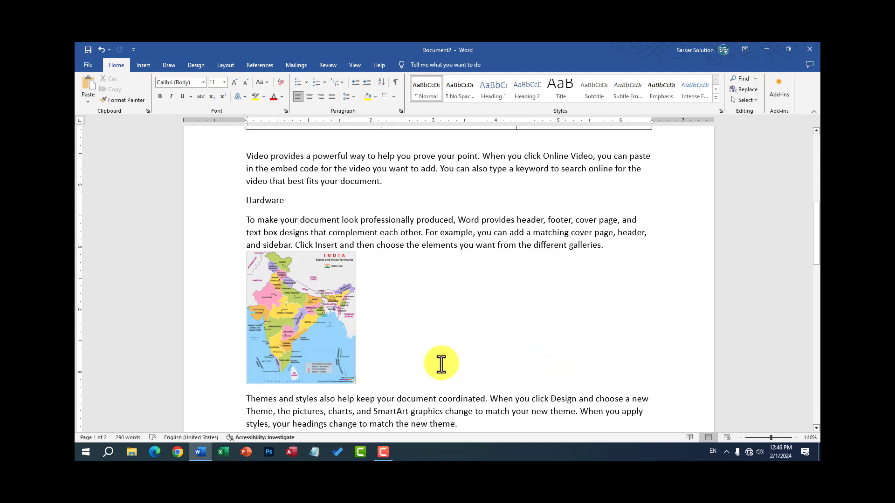
left_click(305, 312)
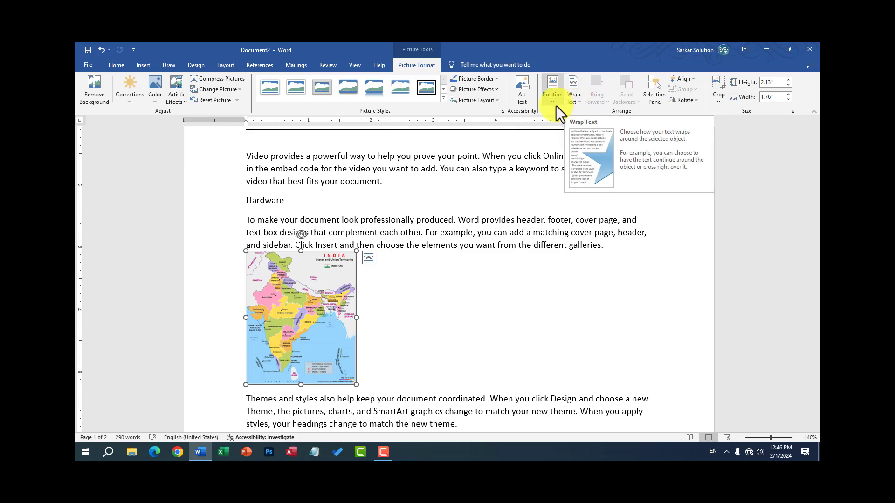
Step: Zoom out to 60% to view both pages, then deselect the map picture
scroll(447, 230, "down", 3, "ctrl")
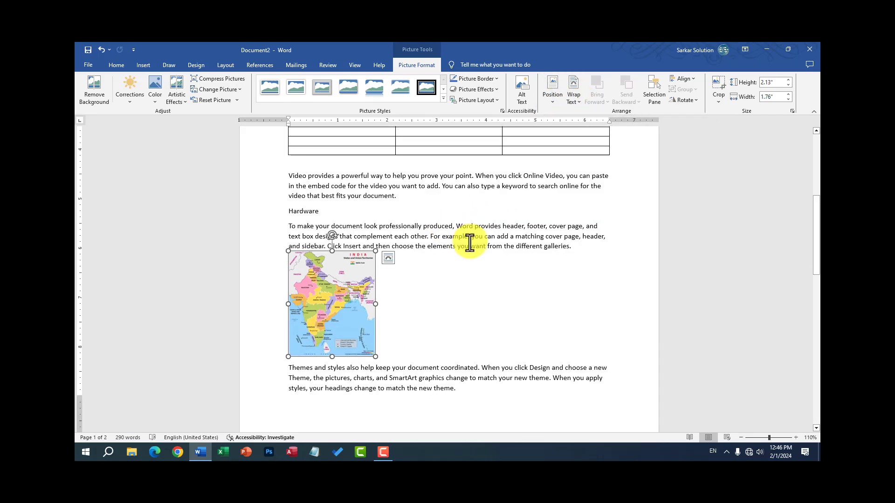
scroll(471, 241, "up", 3)
scroll(471, 241, "down", 3, "ctrl")
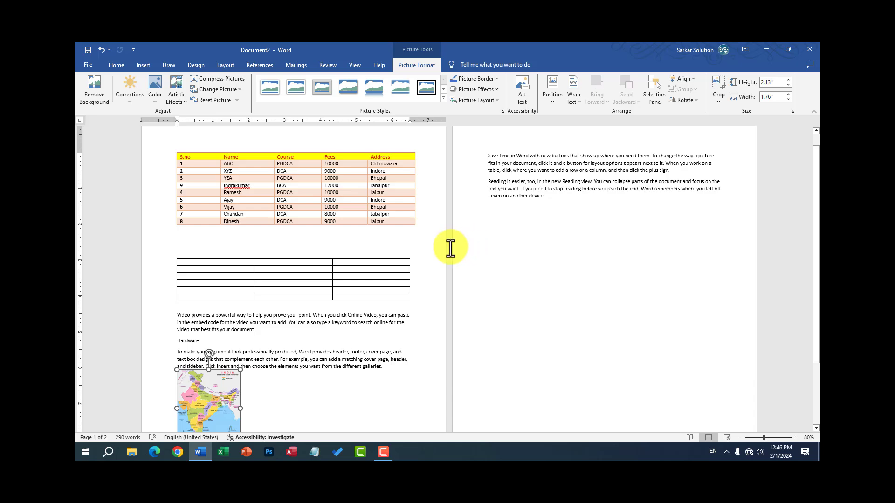
scroll(451, 247, "down", 1, "ctrl")
scroll(319, 343, "up", 2, "ctrl")
scroll(320, 345, "down", 1, "ctrl")
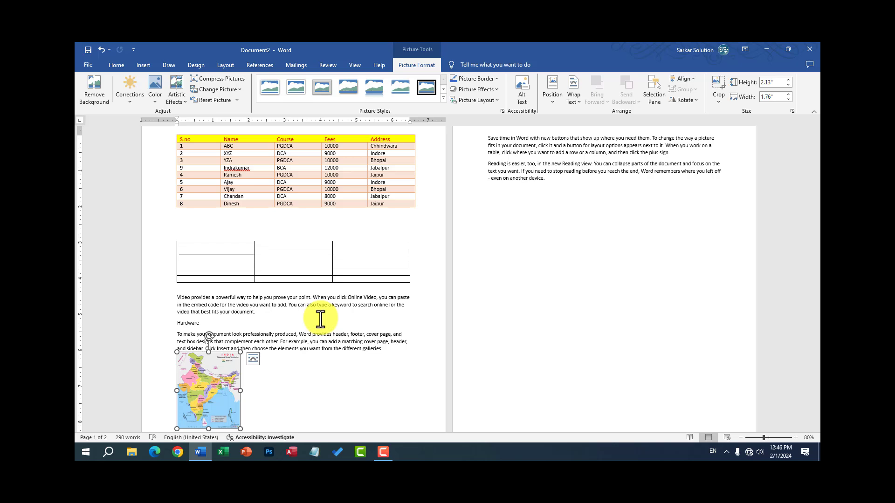
scroll(343, 293, "down", 2, "ctrl")
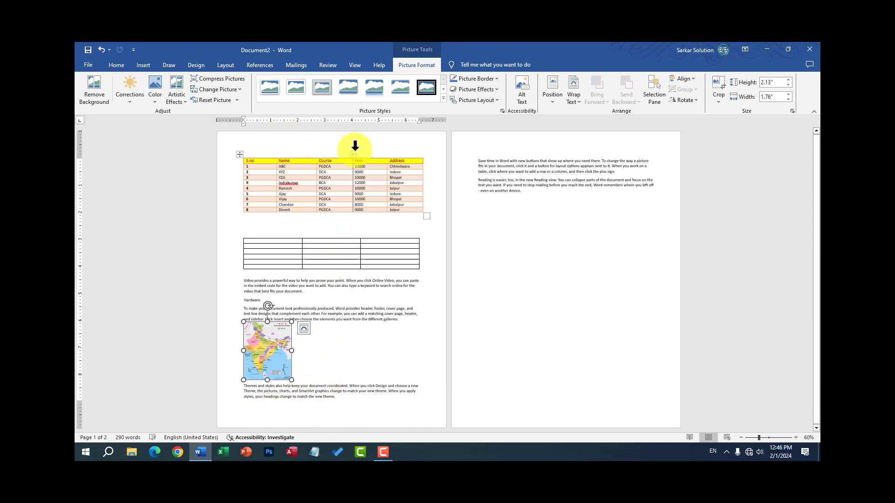
mouse_move(329, 253)
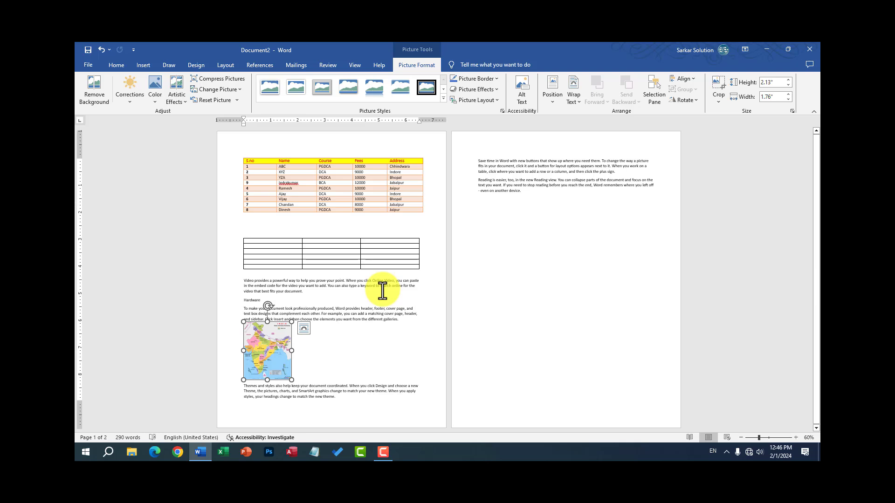
left_click(241, 282)
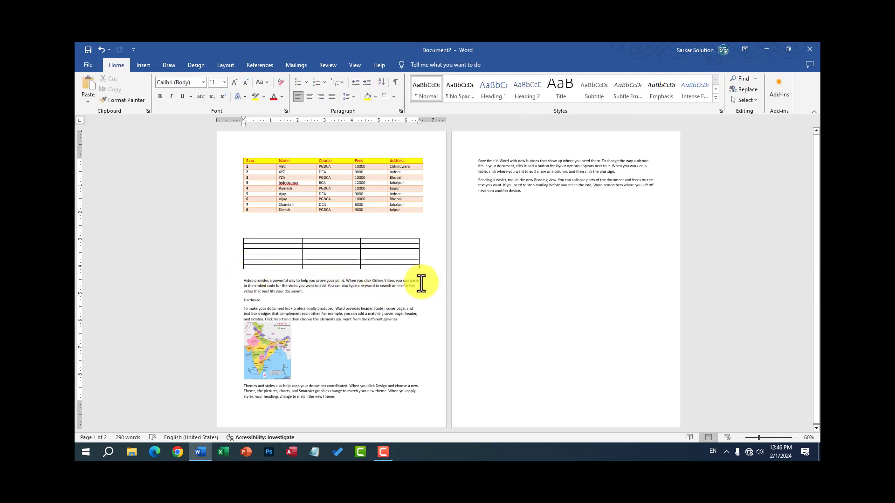
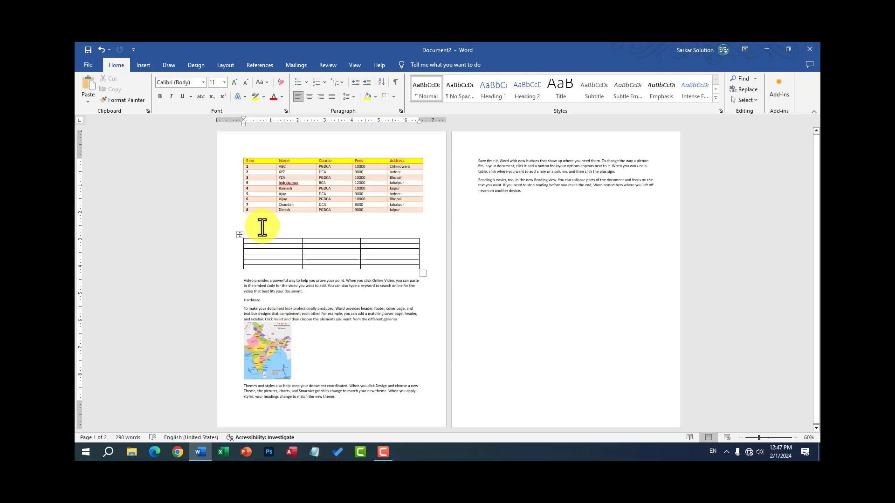
Step: Select the first column of the empty student table, then click down through its cells
scroll(270, 244, "up", 6, "ctrl")
scroll(341, 239, "up", 3, "ctrl")
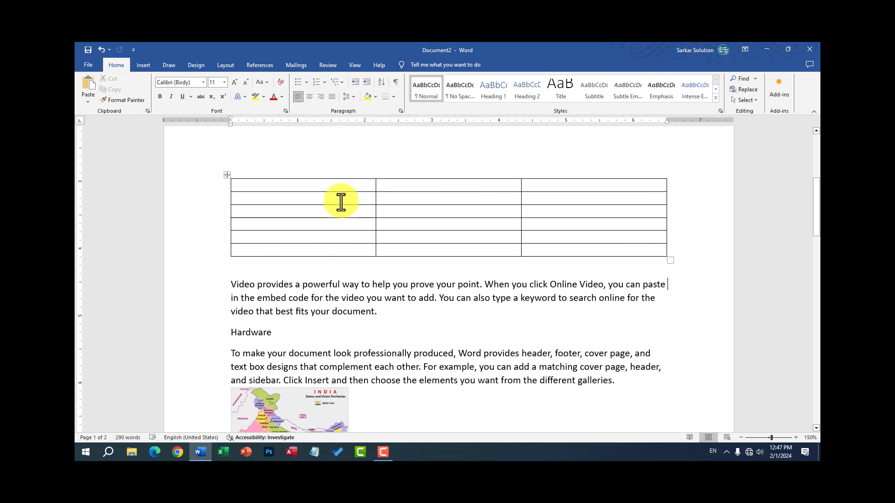
left_click_drag(342, 187, 342, 252)
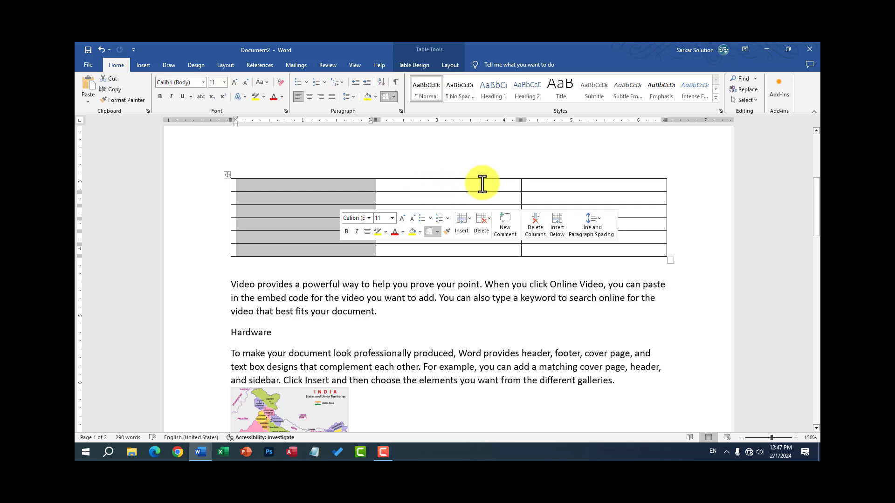
left_click(549, 183)
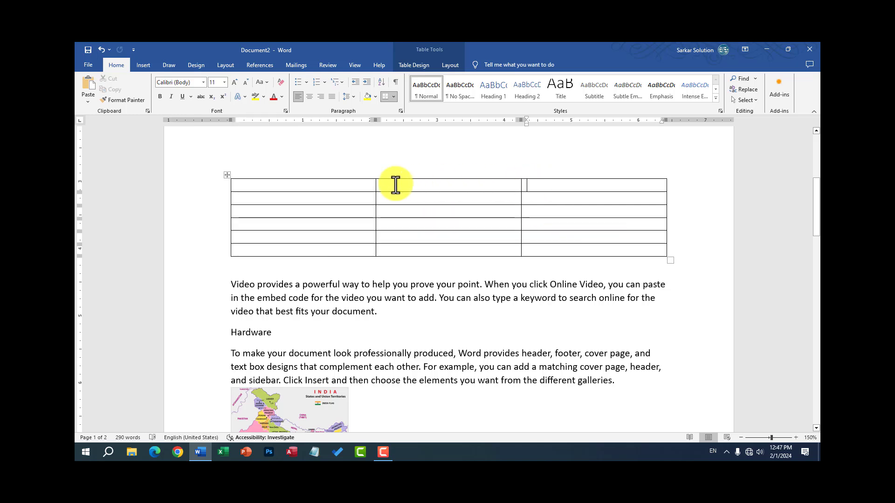
left_click(313, 211)
left_click(305, 237)
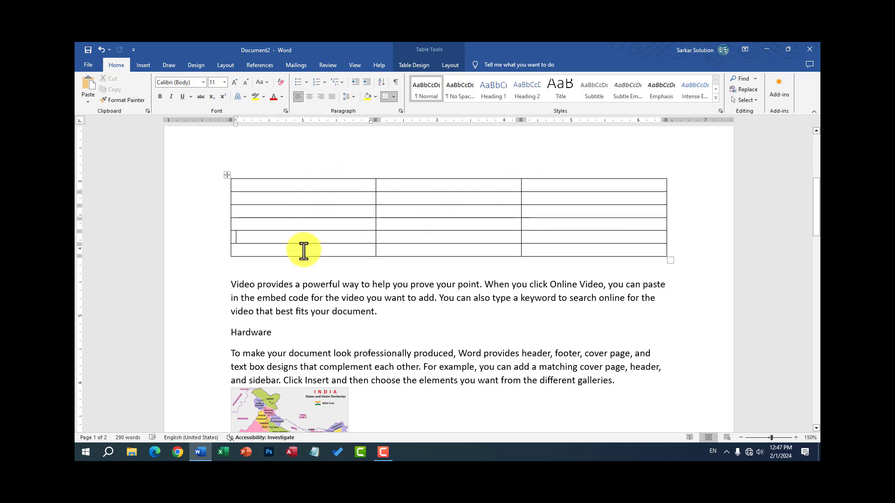
left_click(303, 250)
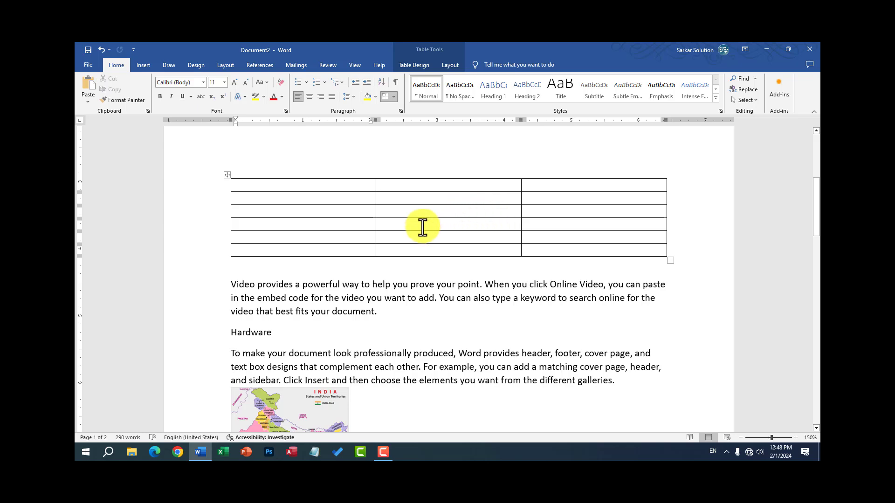
Step: Position the India map at the top left of the page
scroll(389, 284, "up", 3)
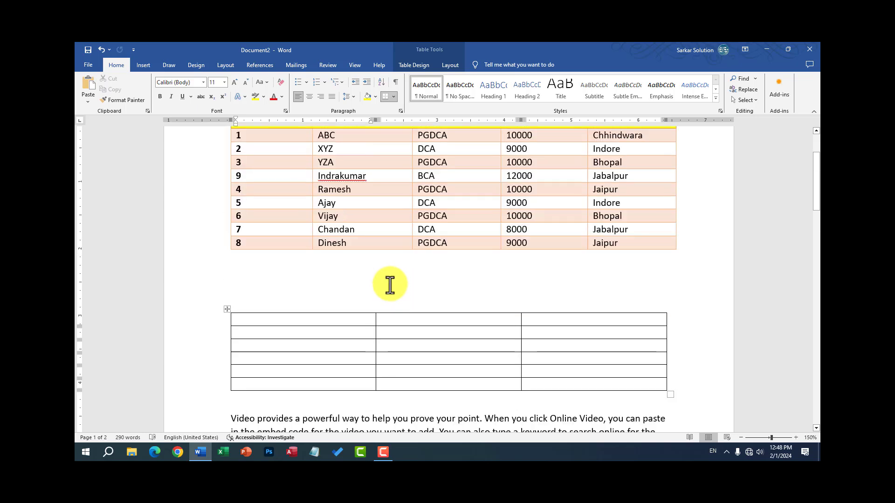
scroll(392, 285, "down", 3)
left_click(335, 364)
scroll(336, 361, "down", 2)
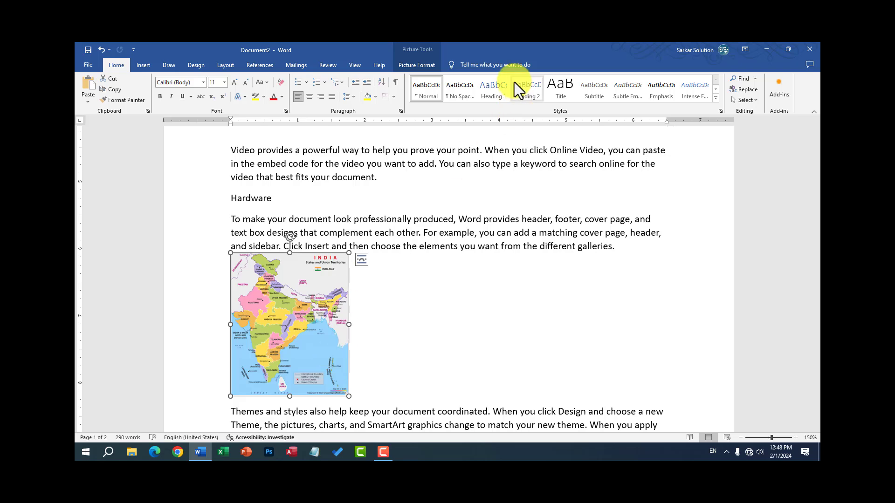
left_click(419, 65)
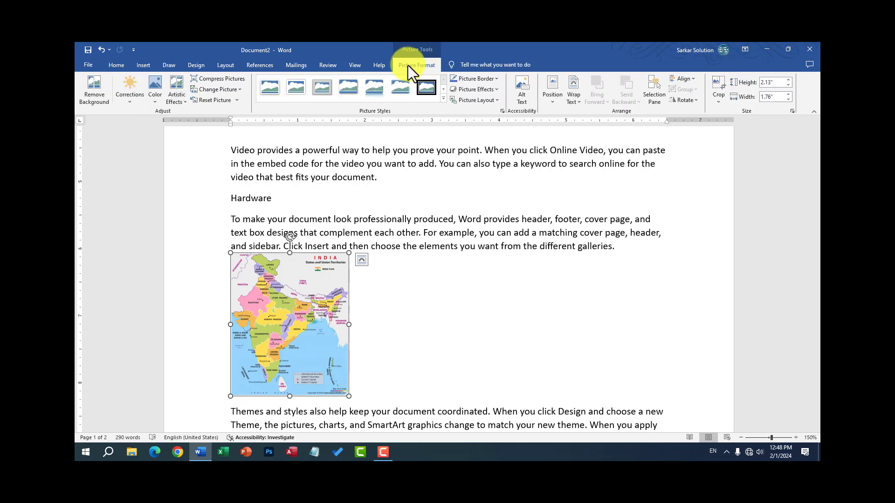
left_click(365, 326)
left_click(322, 325)
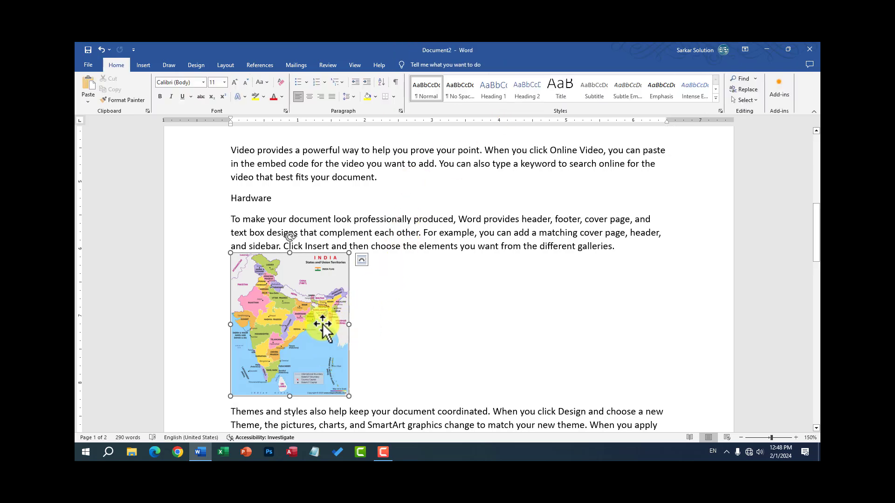
double_click(323, 325)
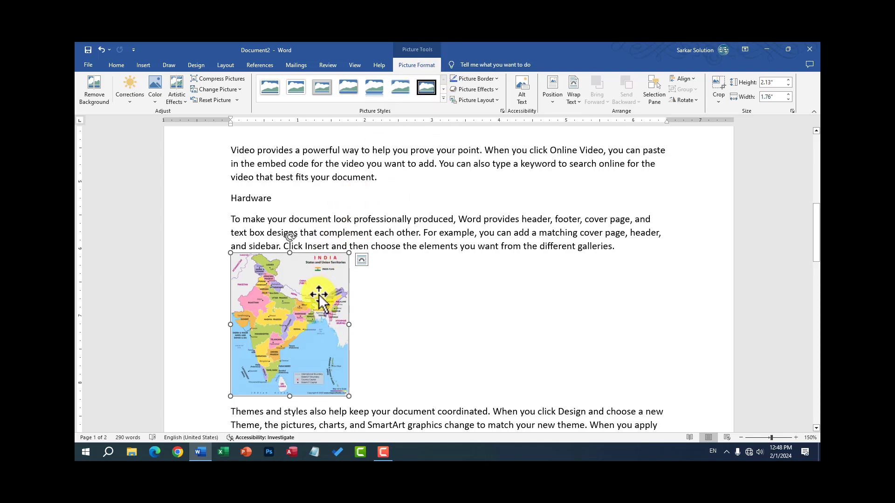
left_click(553, 93)
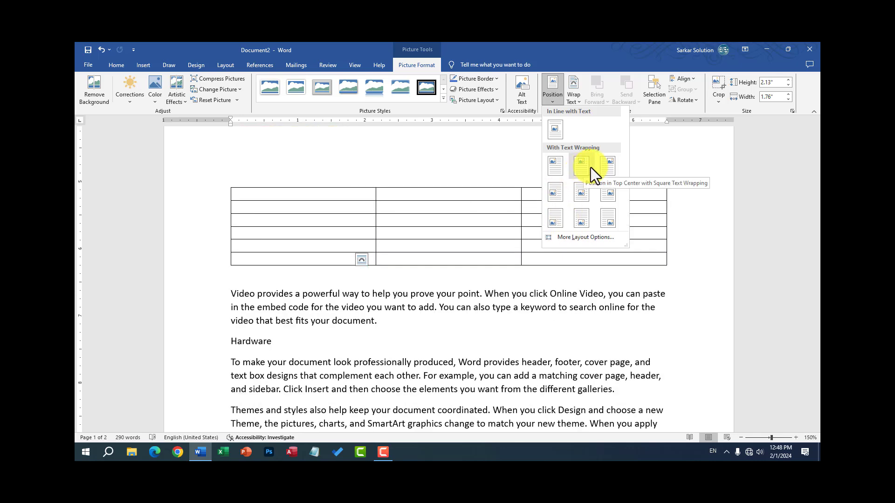
left_click(558, 166)
Step: Set the India map's text wrapping to Square and drag it down the page
scroll(347, 265, "up", 5)
scroll(349, 273, "down", 2, "ctrl")
scroll(289, 263, "down", 1, "ctrl")
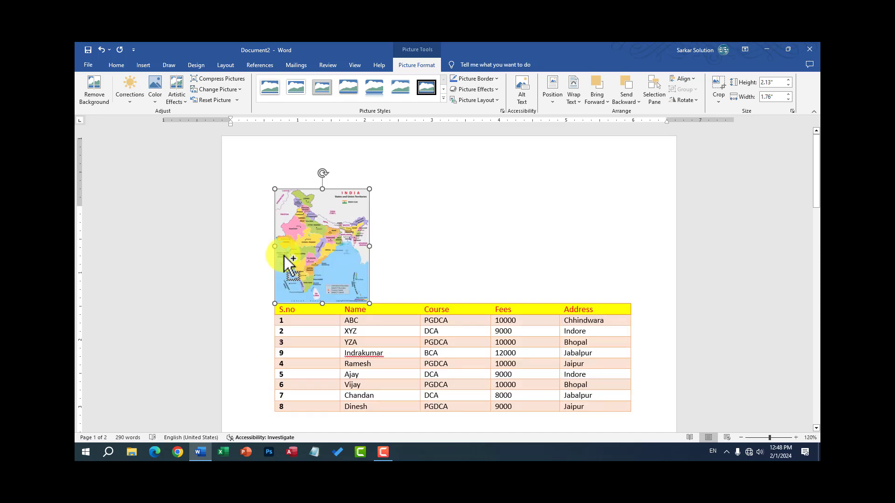
scroll(289, 263, "down", 6, "ctrl")
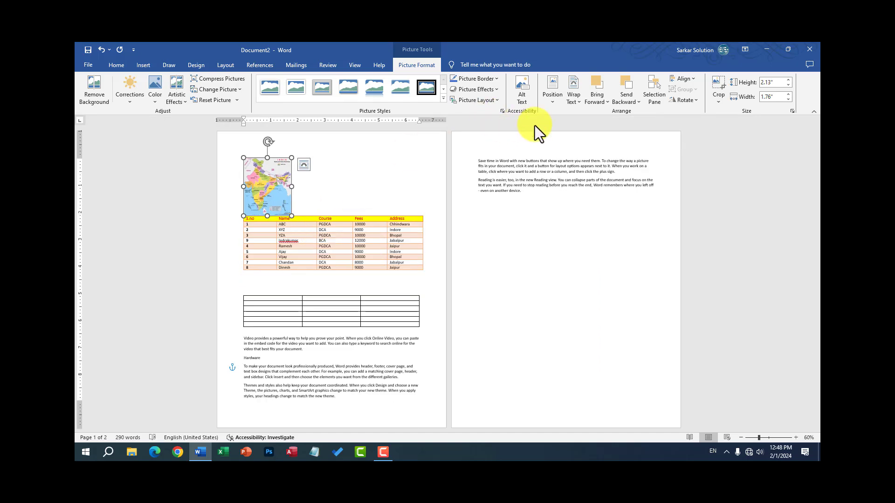
left_click(559, 100)
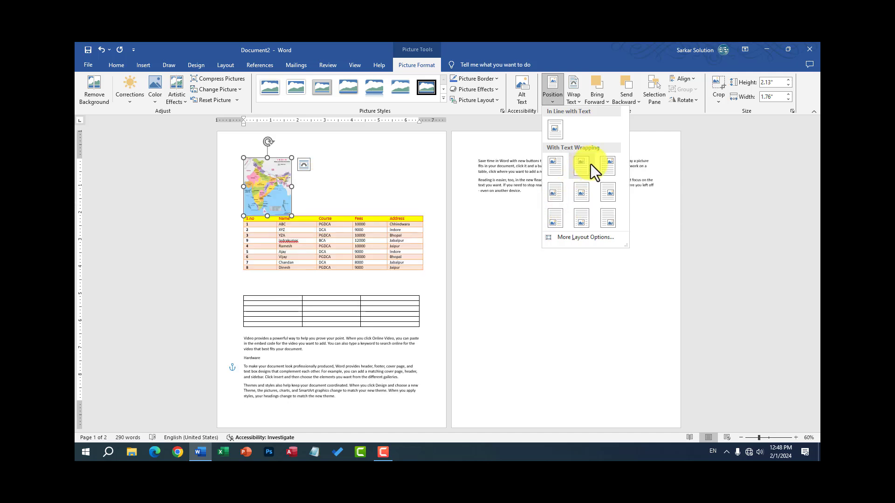
left_click(571, 102)
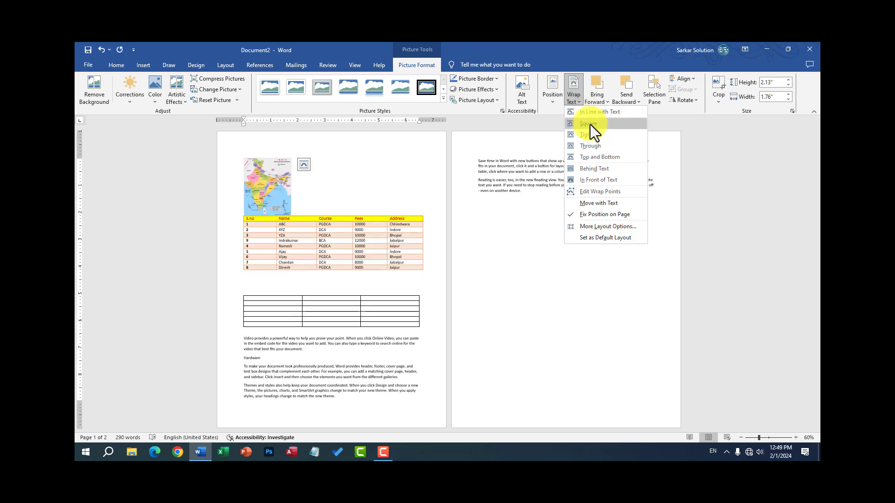
left_click(590, 125)
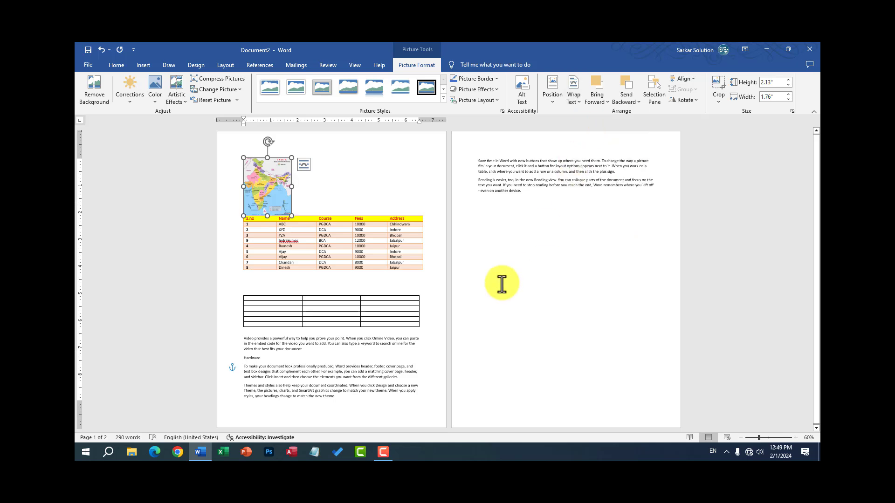
mouse_move(286, 198)
left_mouse_down()
mouse_move(307, 317)
mouse_move(383, 341)
mouse_move(345, 332)
left_mouse_up()
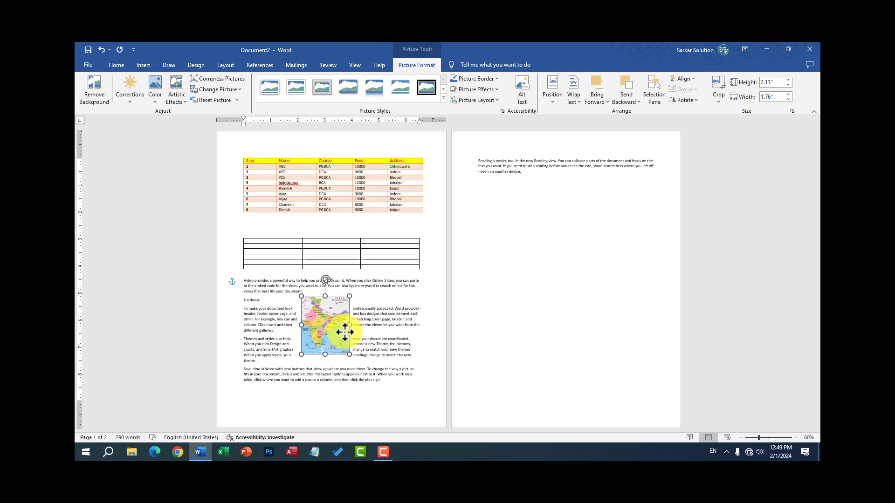
Step: Drag the India map to the right margin beside the opening body paragraphs
left_click_drag(345, 332, 415, 315)
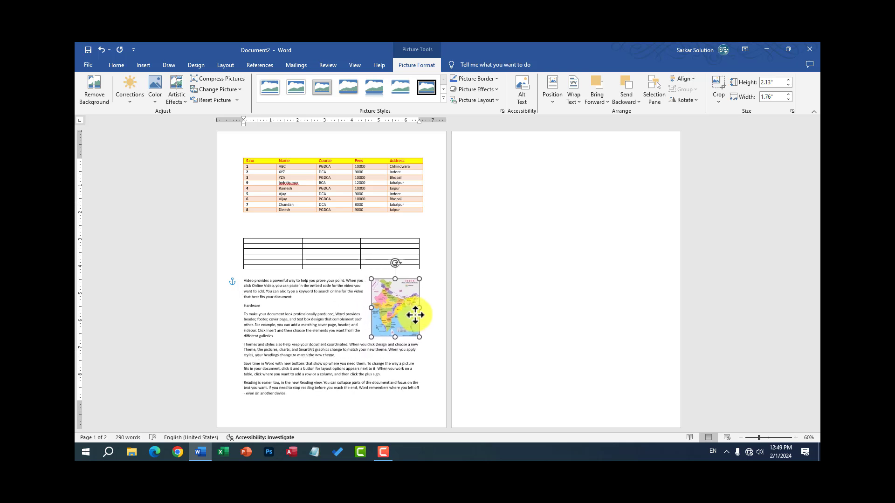
left_click_drag(415, 315, 414, 316)
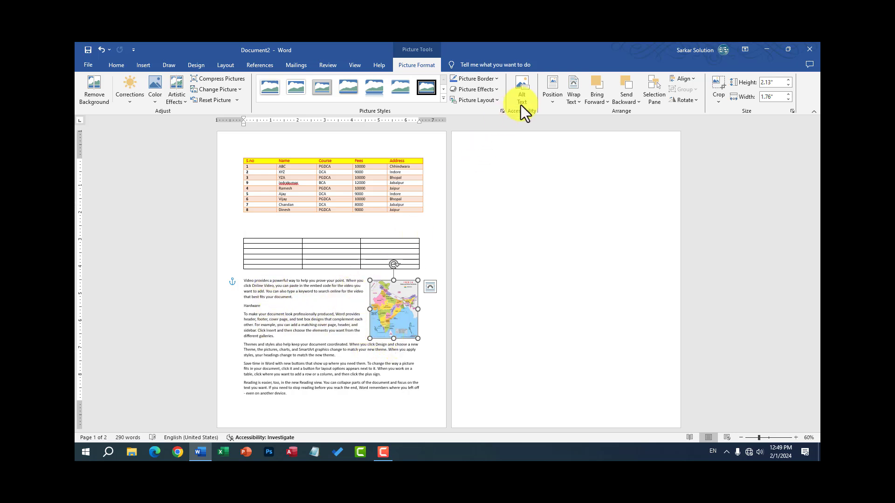
left_click(552, 97)
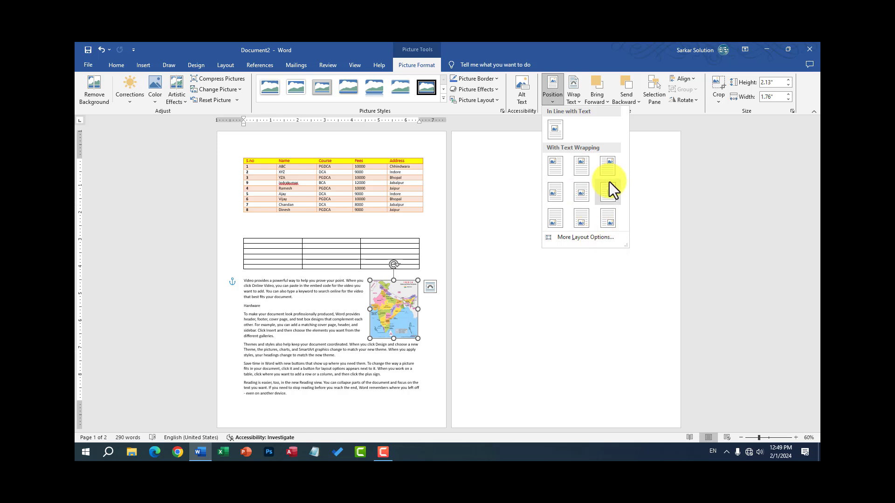
left_click(395, 306)
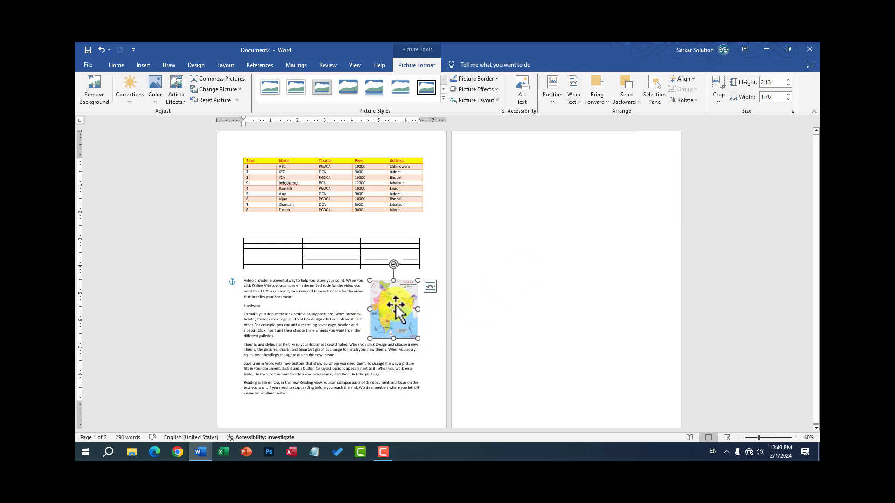
left_click(252, 303)
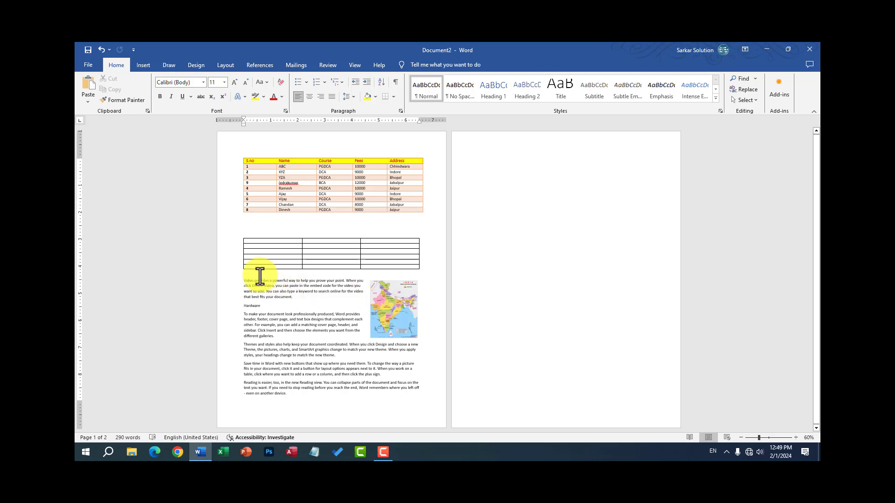
Step: Reselect the map and confirm its text wrapping stays Square
scroll(259, 286, "up", 7, "ctrl")
scroll(325, 310, "up", 2, "ctrl")
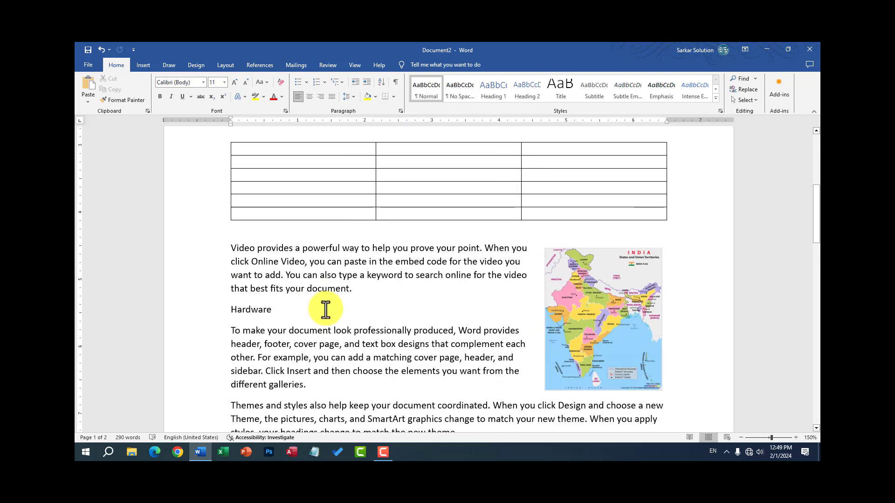
left_click_drag(260, 344, 313, 372)
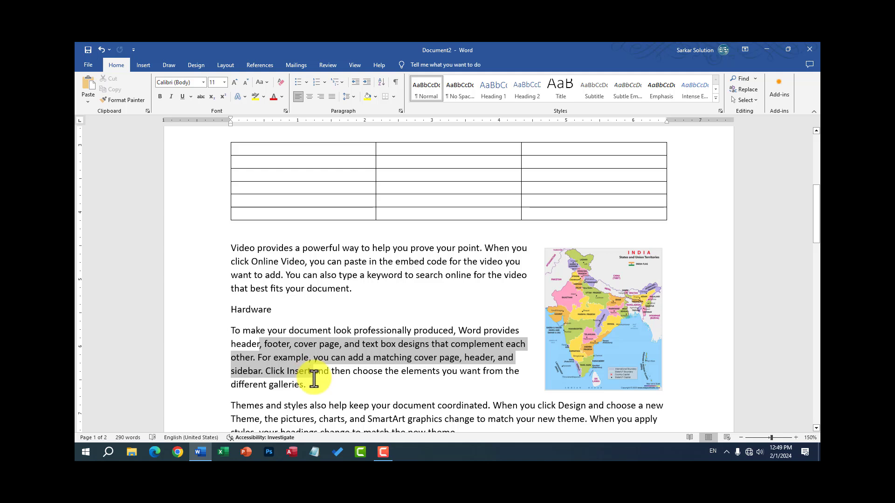
left_click(615, 341)
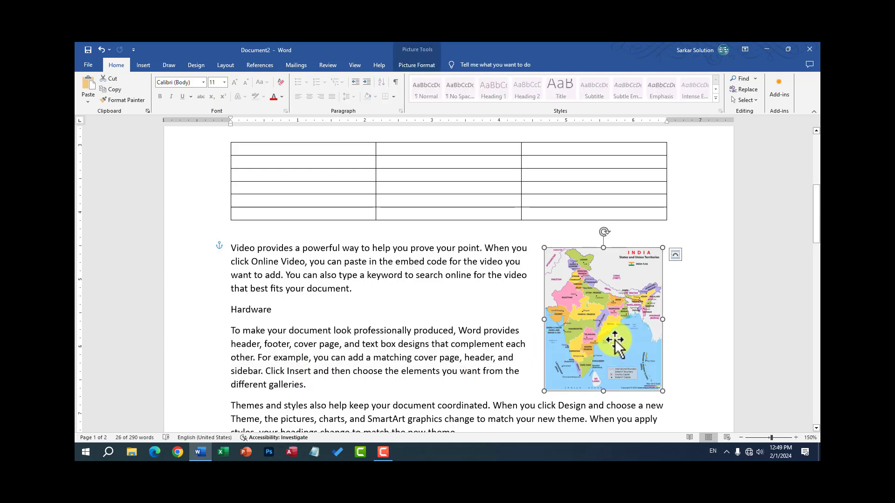
left_click(440, 66)
left_click(577, 102)
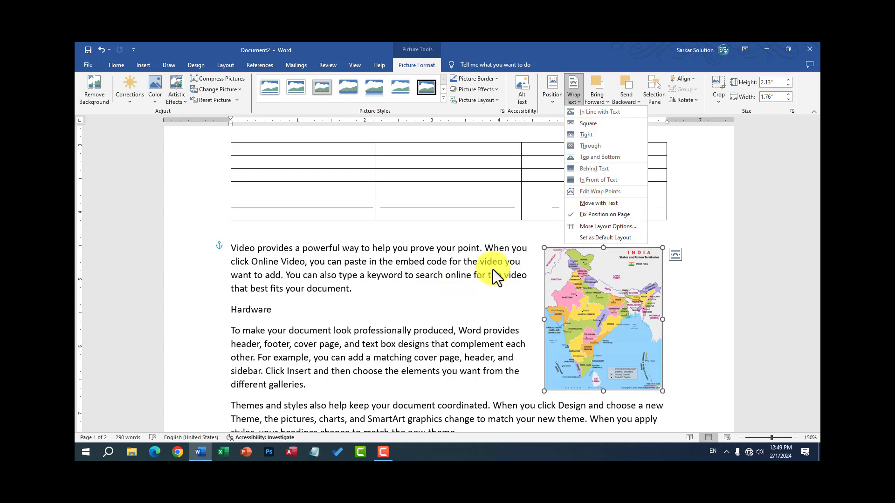
left_click(465, 298)
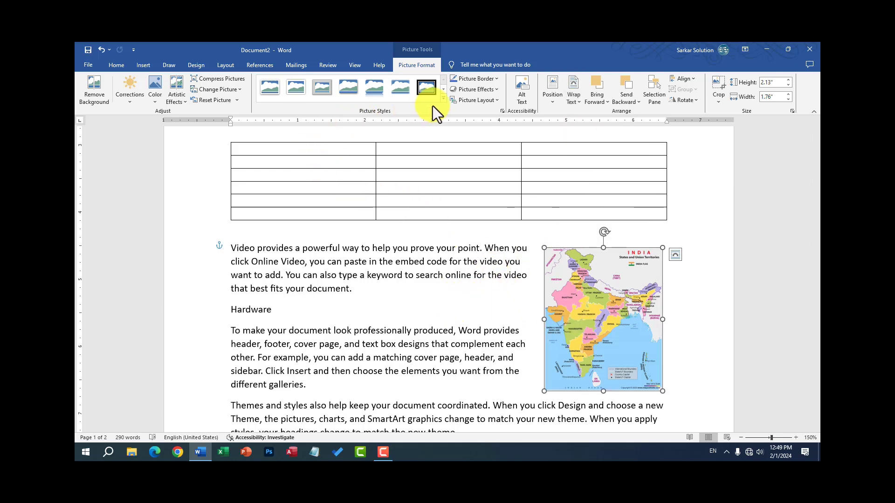
Step: Try a soft-edged rounded picture style on the India map
left_click(443, 98)
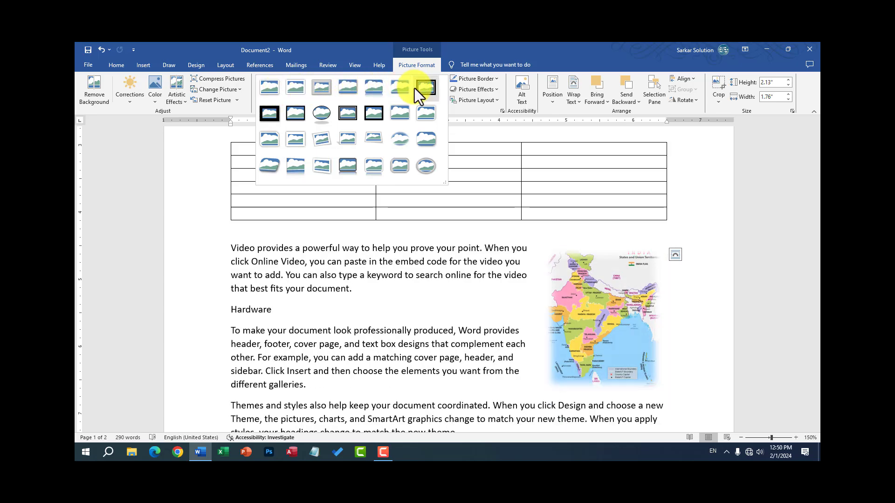
left_click(424, 147)
left_click(584, 415)
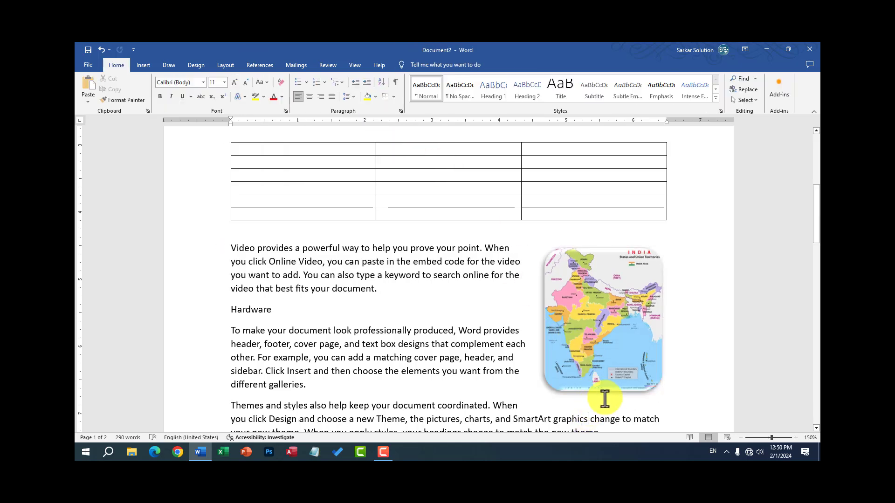
scroll(601, 396, "up", 7, "ctrl")
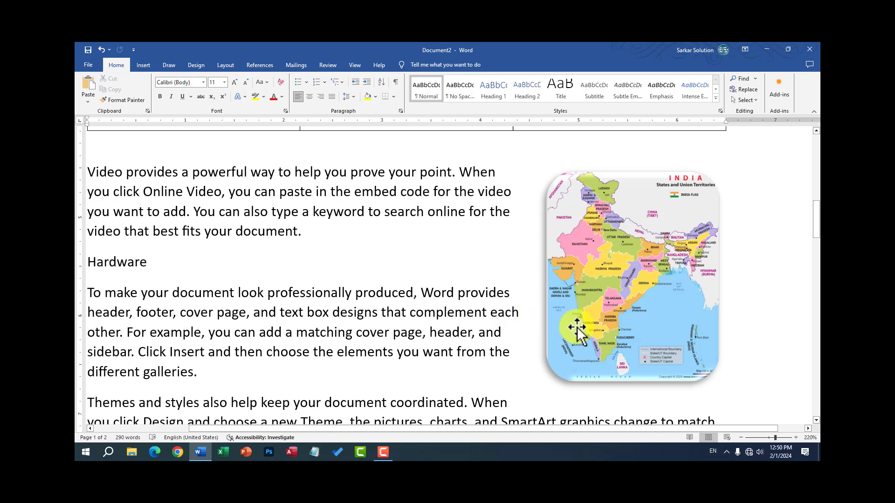
left_click(594, 284)
Step: Replace it with the Bevel Perspective picture style, then click back into the text
left_click(426, 69)
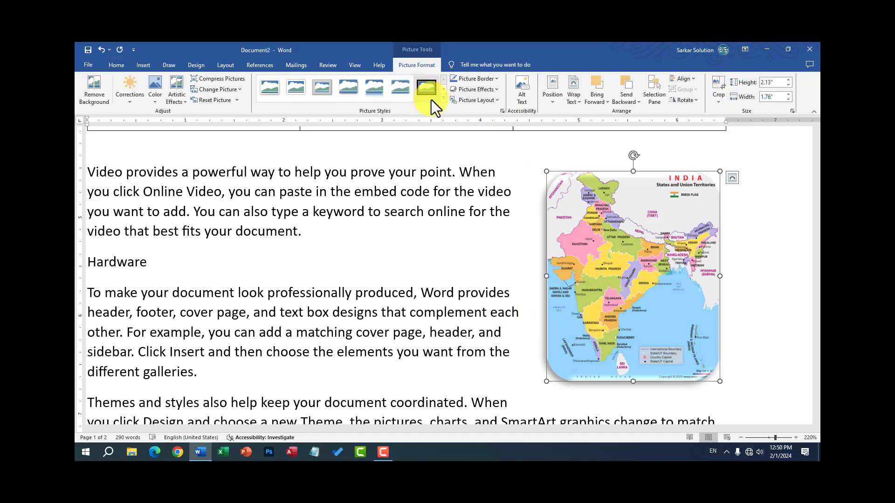
left_click(441, 100)
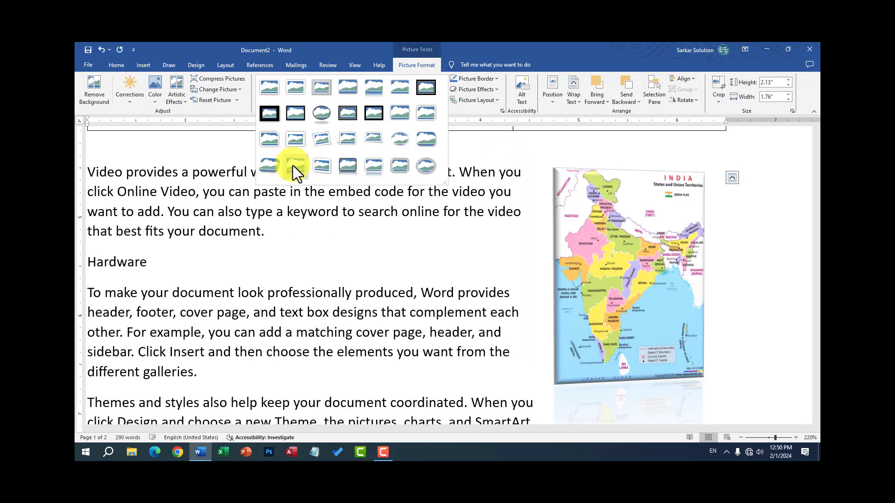
left_click(267, 166)
left_click(490, 403)
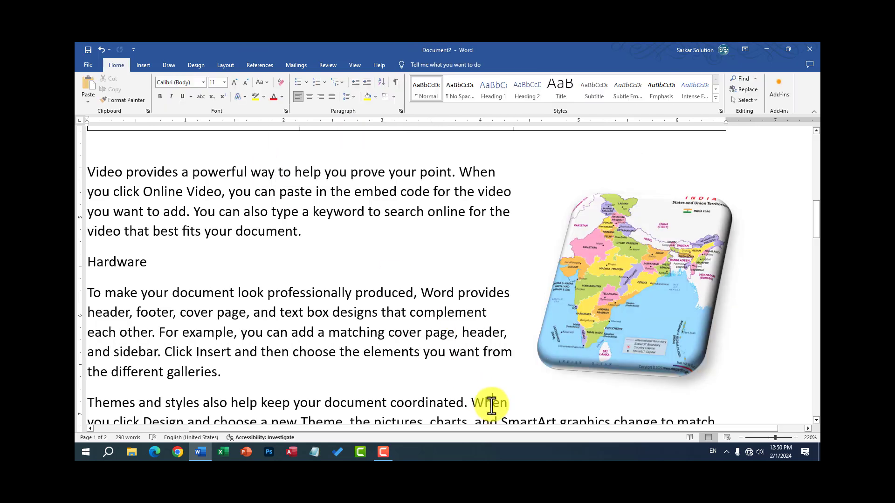
left_click(523, 372)
scroll(523, 371, "down", 4)
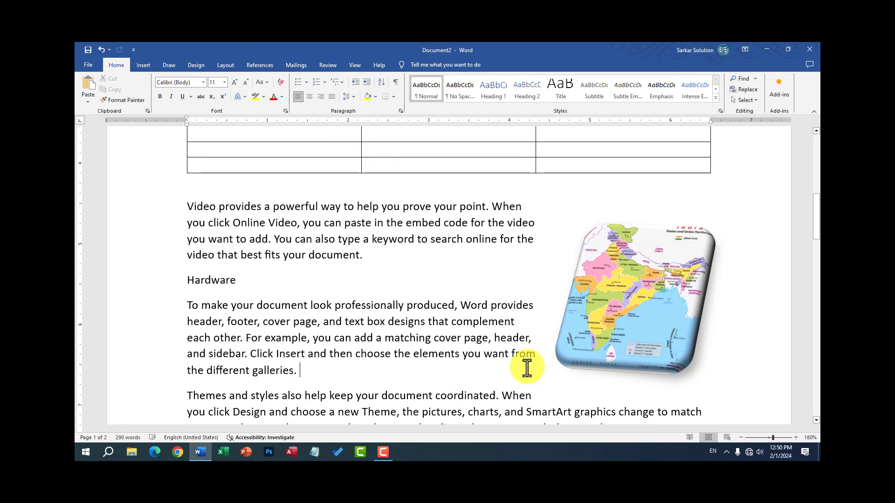
left_click(159, 207)
left_click(143, 65)
Step: Insert the Microsoft Office Excel logo picture from the Downloads folder
left_click(242, 235)
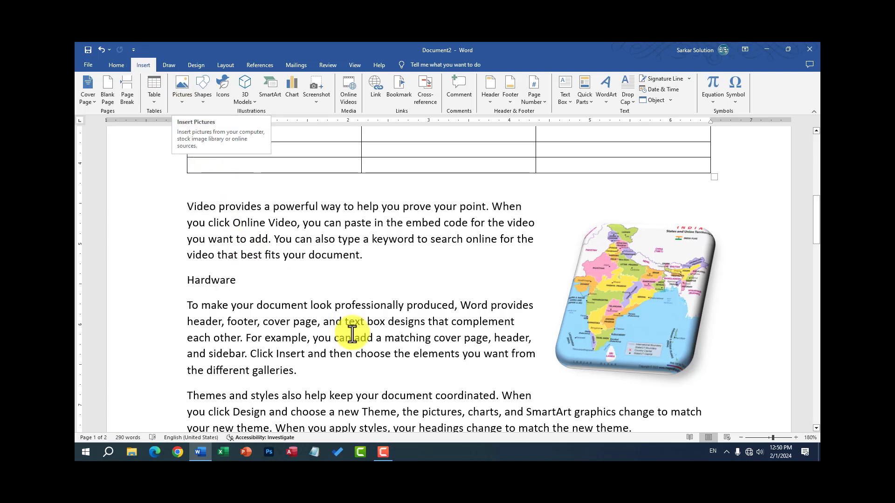
left_click(342, 373)
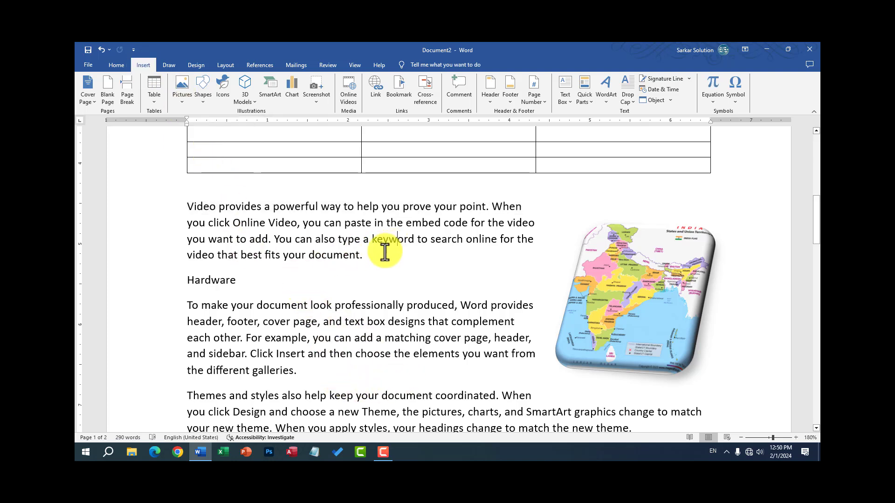
left_click(183, 103)
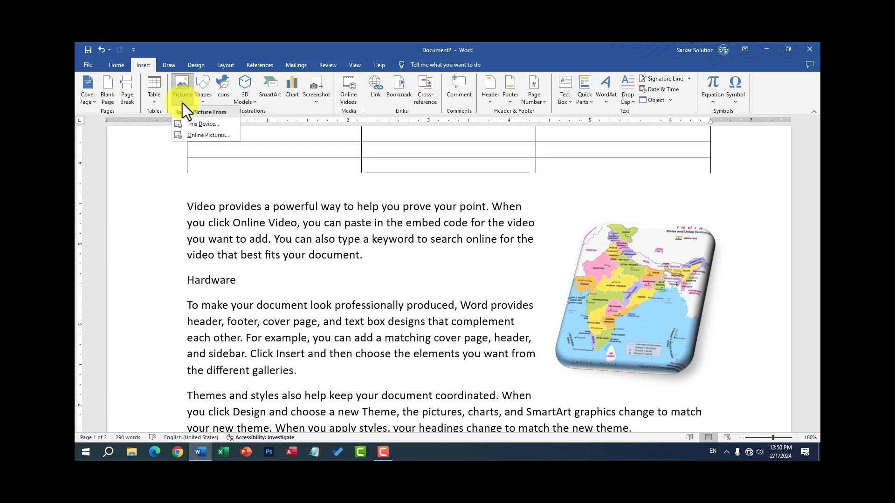
left_click(211, 125)
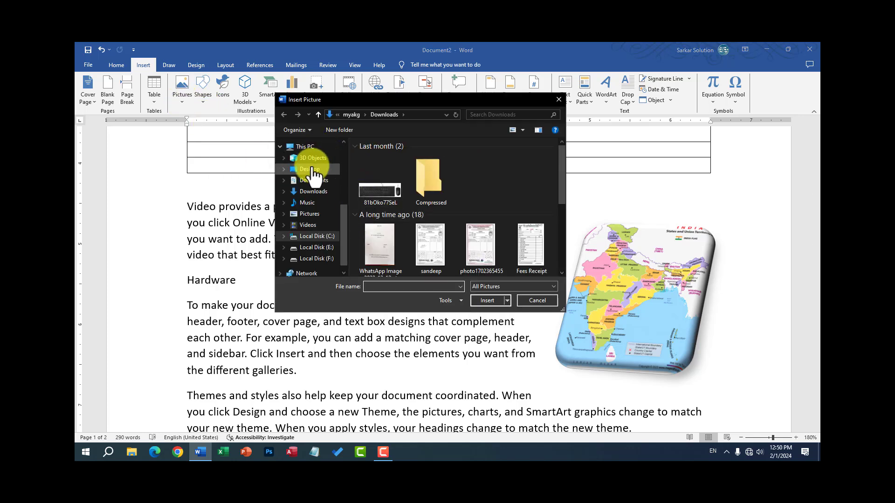
left_click(309, 213)
left_click(437, 232)
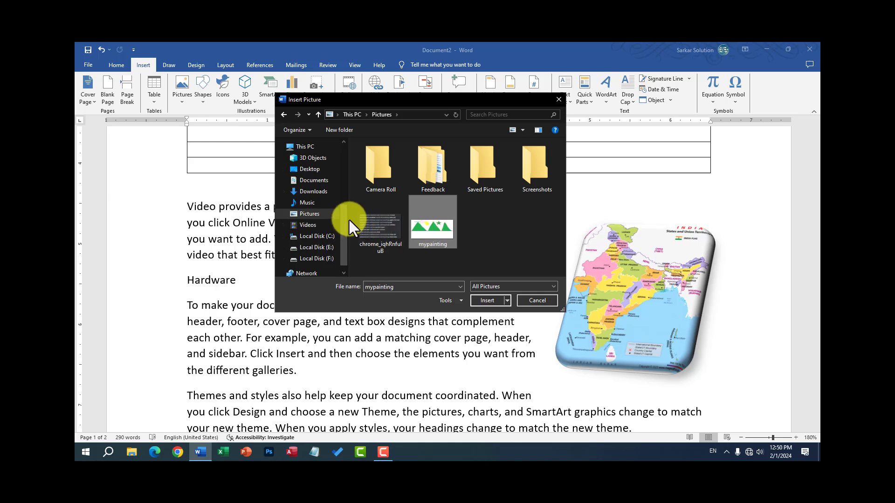
left_click(313, 191)
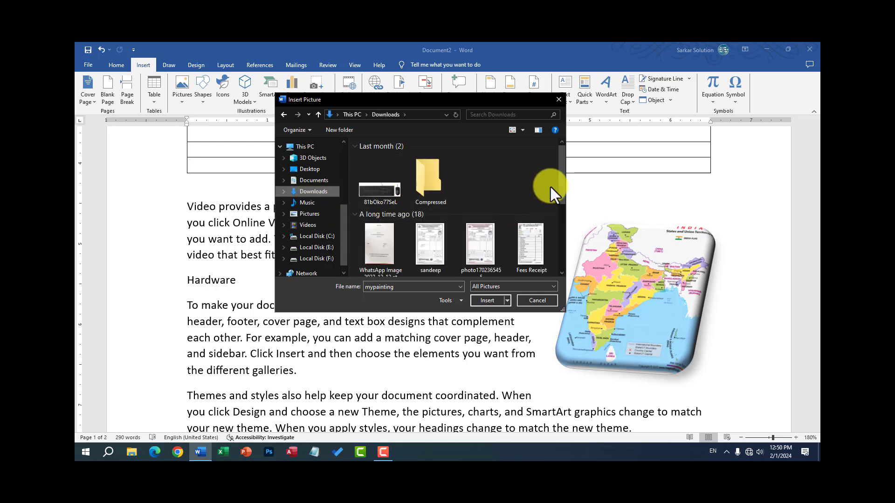
left_click_drag(561, 177, 557, 248)
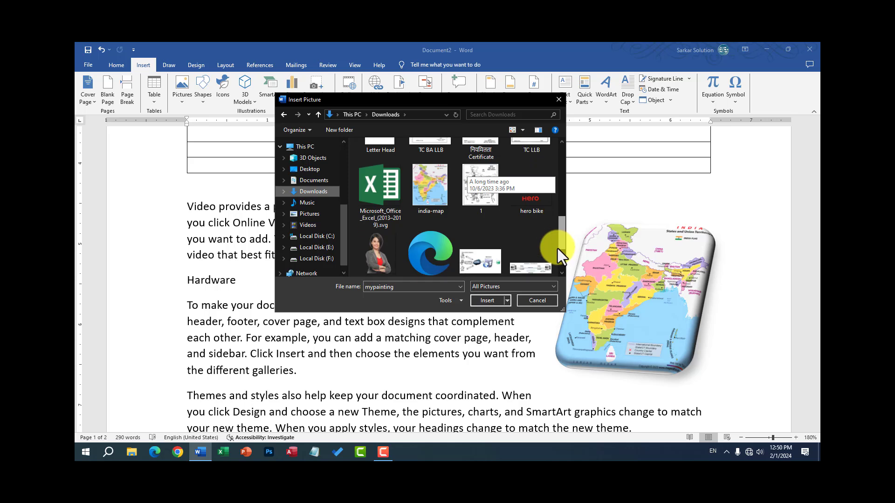
left_click(363, 181)
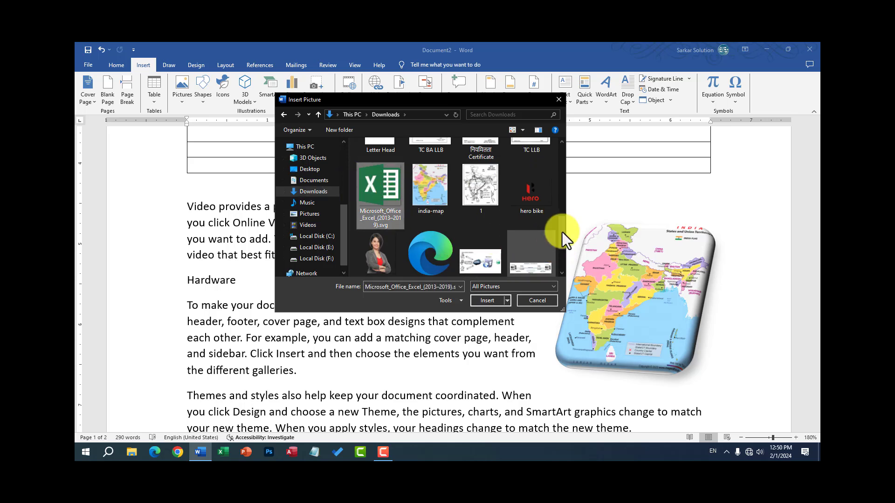
left_click(490, 300)
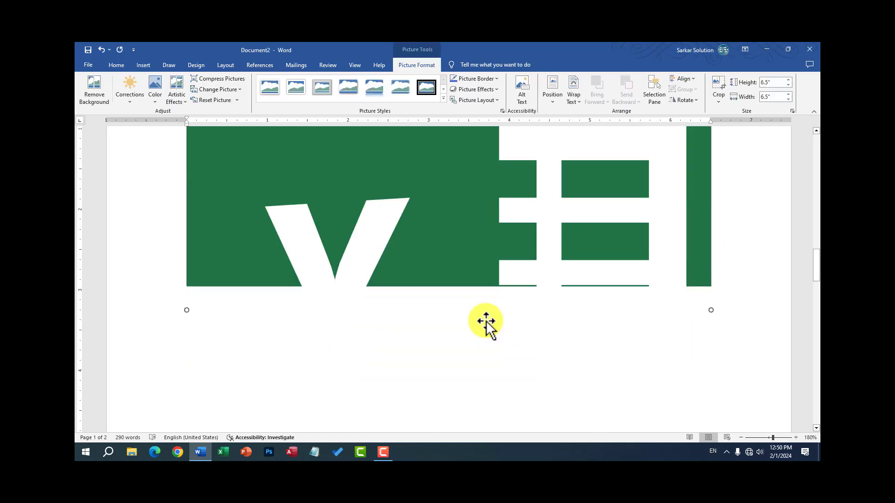
Step: Shrink the Excel logo to 1.14" by 1.14" and apply Square text wrapping
scroll(485, 320, "down", 4)
scroll(654, 379, "down", 1)
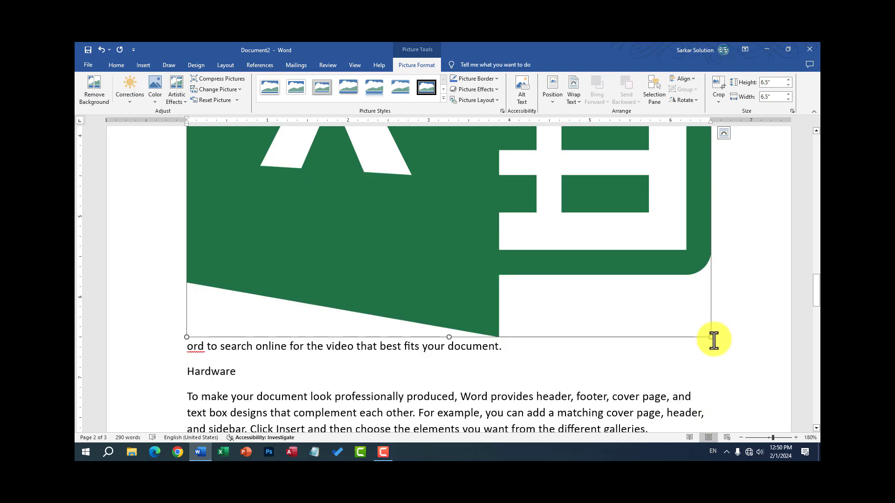
left_click_drag(710, 337, 499, 169)
scroll(496, 238, "up", 5)
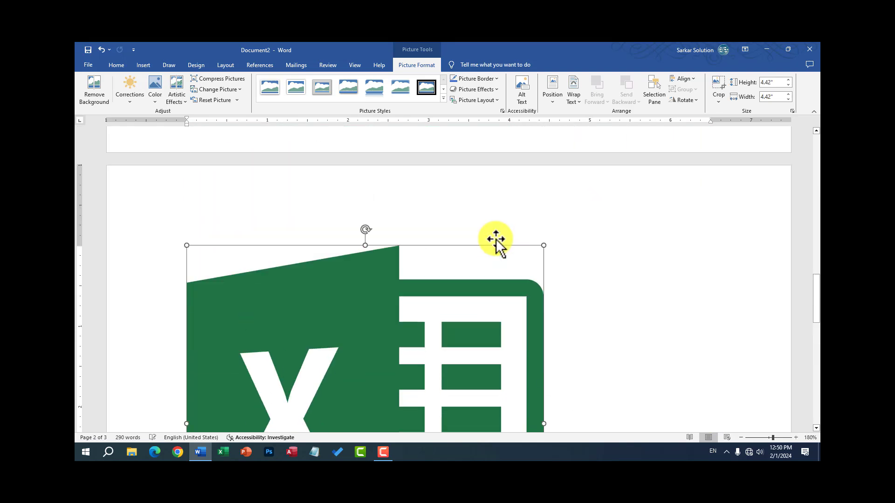
scroll(496, 239, "up", 1)
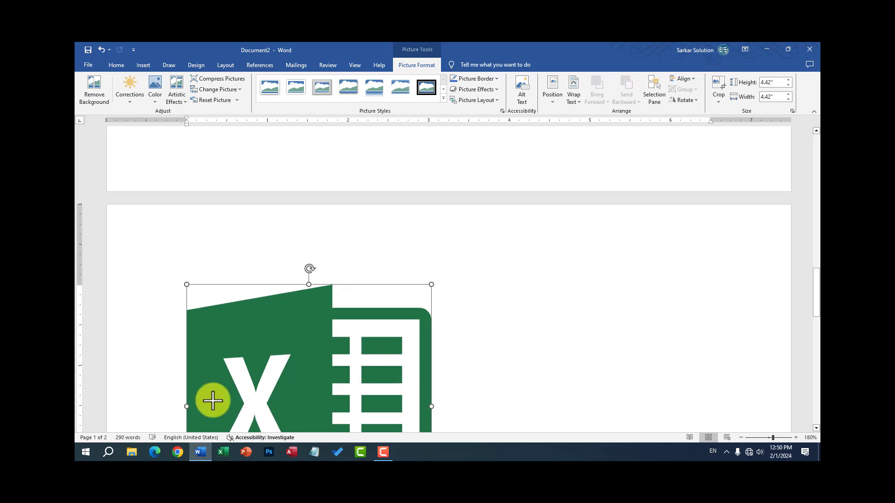
left_click_drag(544, 284, 214, 399)
left_click_drag(431, 370, 278, 144)
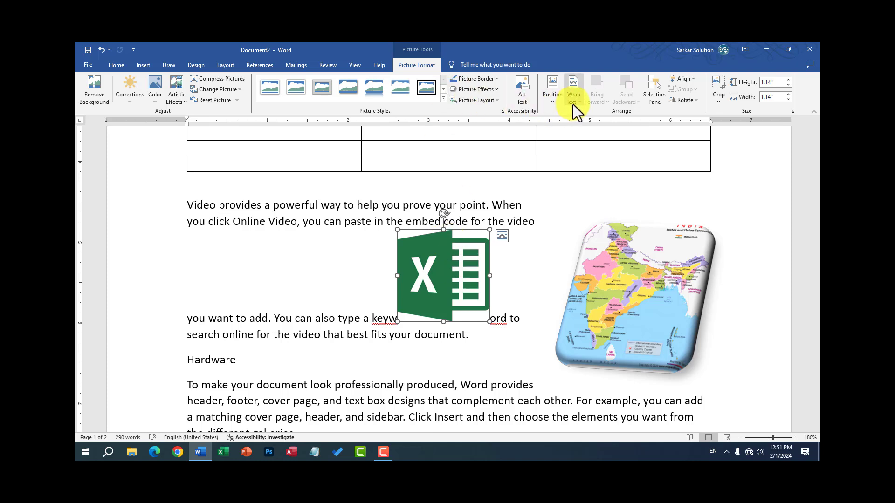
left_click(574, 105)
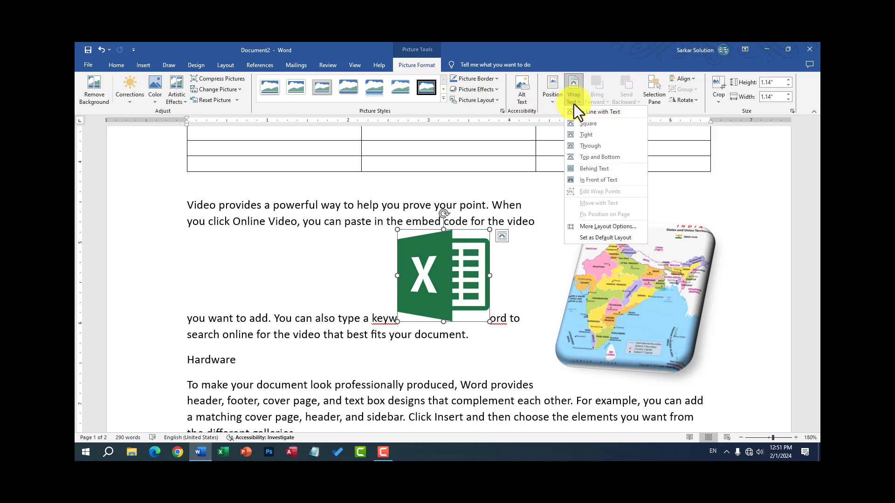
left_click(588, 125)
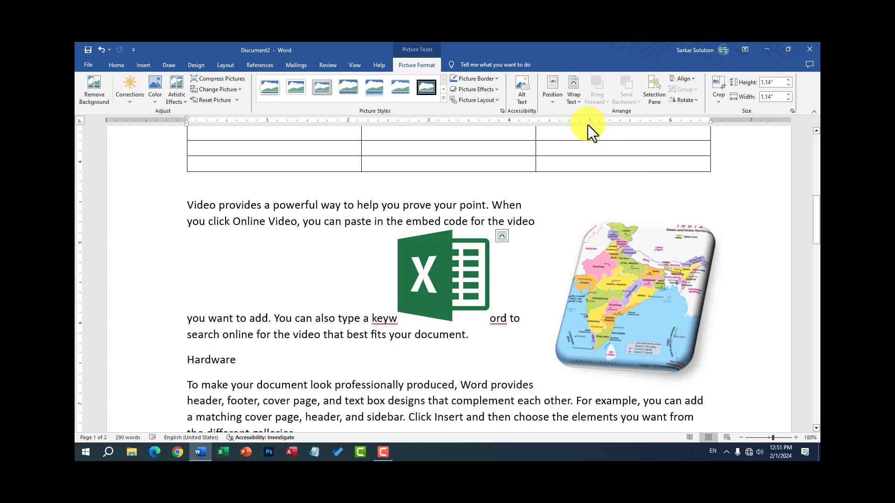
Step: Give the Excel logo a grey bevel frame style, move it mid-paragraph and enlarge it
left_click(444, 98)
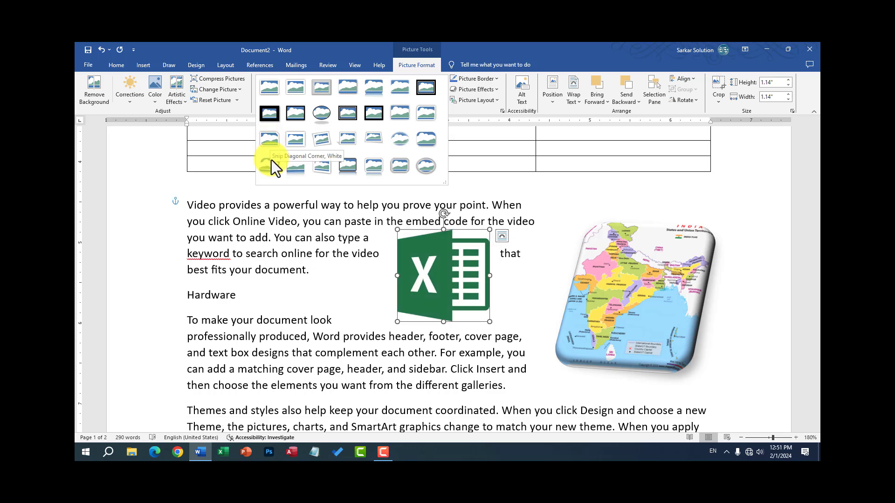
left_click(397, 165)
left_click_drag(451, 297, 347, 283)
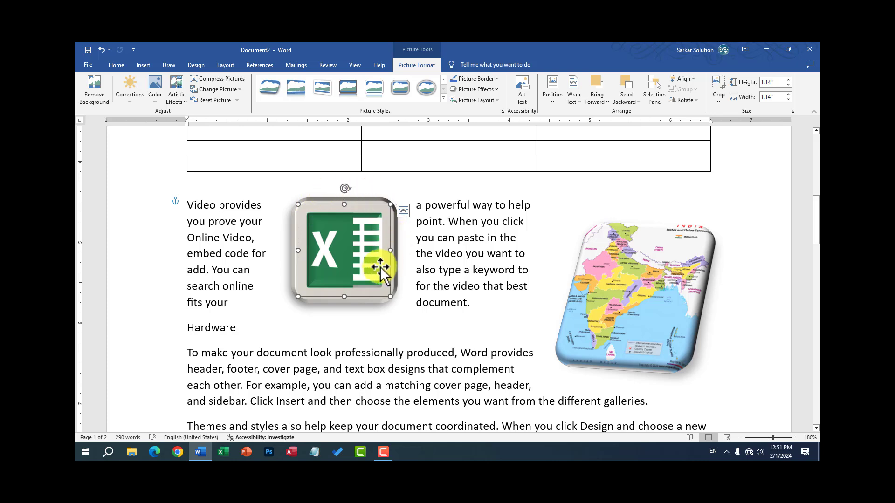
left_click_drag(378, 275, 381, 283)
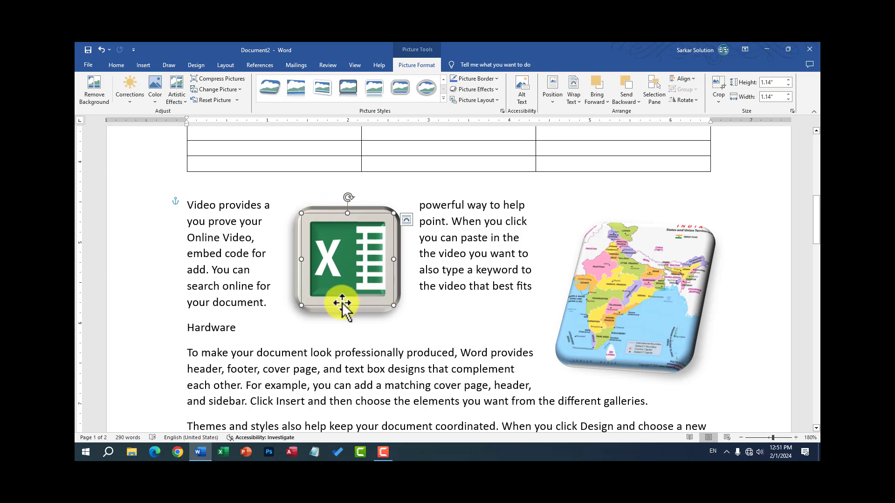
left_click_drag(394, 305, 412, 323)
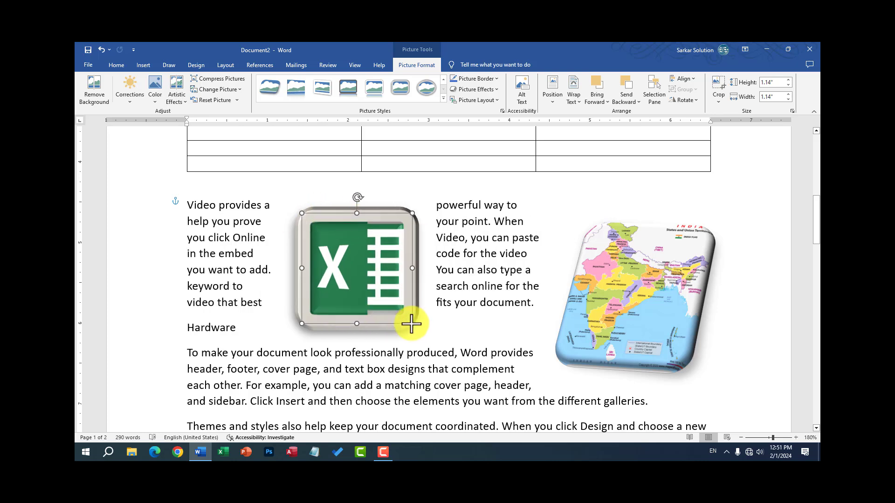
Step: Drag the Excel logo to the left margin, then bring up the Insert Table grid
left_click(459, 303)
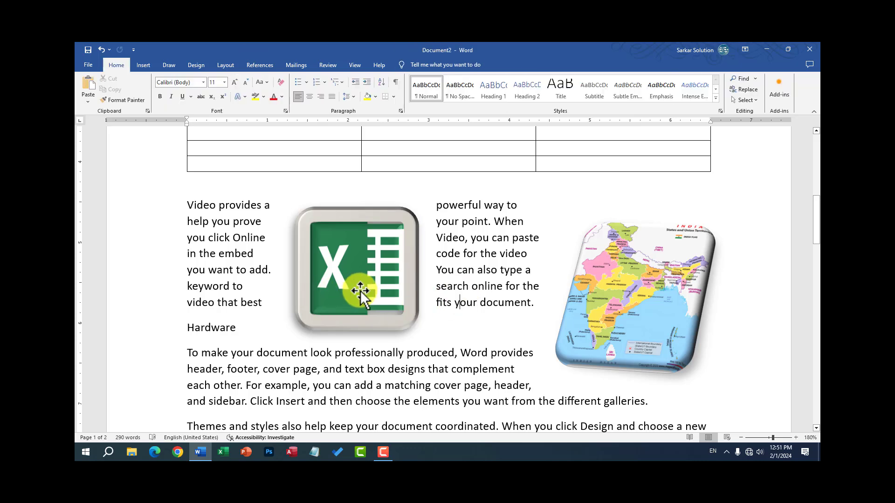
left_click_drag(360, 289, 255, 280)
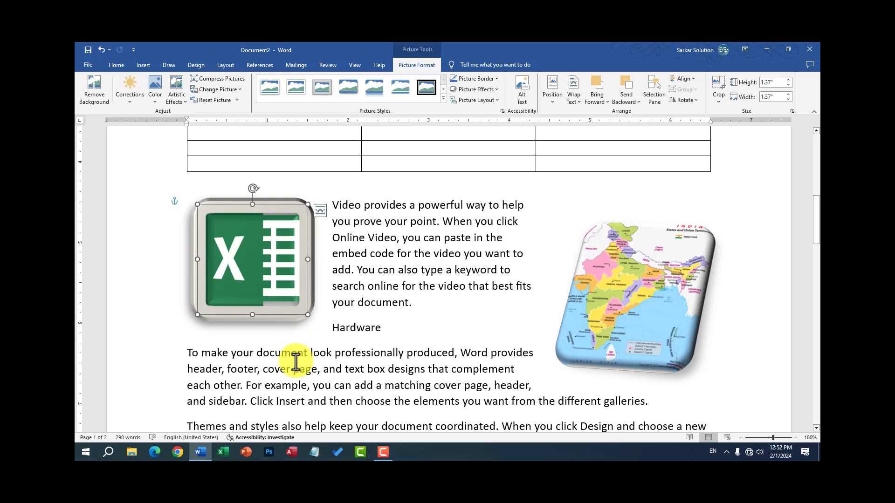
left_click(325, 385)
left_click(292, 295)
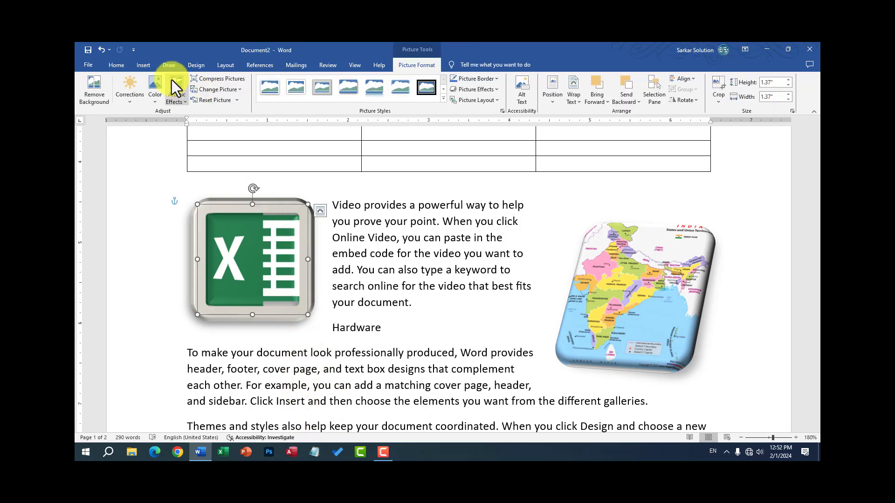
left_click(145, 65)
left_click(152, 104)
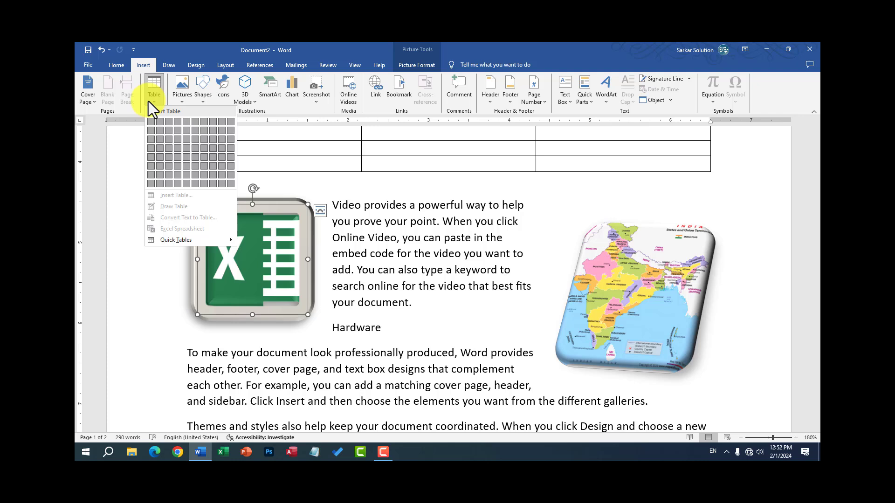
Step: Open the Shapes gallery on the Insert tab
left_click(184, 98)
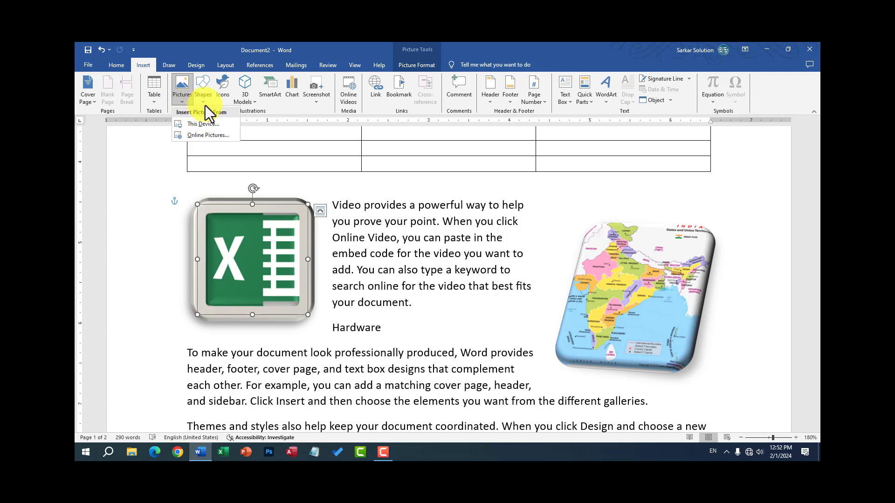
left_click(205, 104)
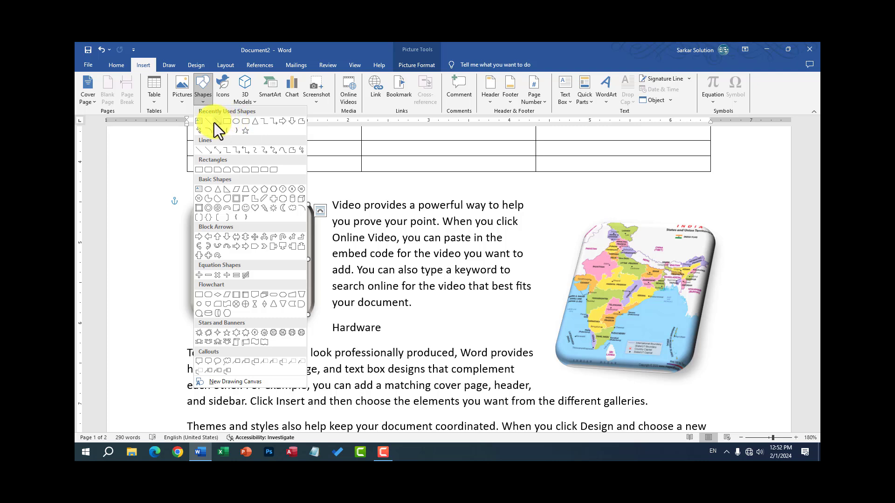
Step: Draw a blue rounded rectangle over the last paragraphs, sized 1" by 1.45"
left_click(246, 123)
scroll(439, 355, "down", 5)
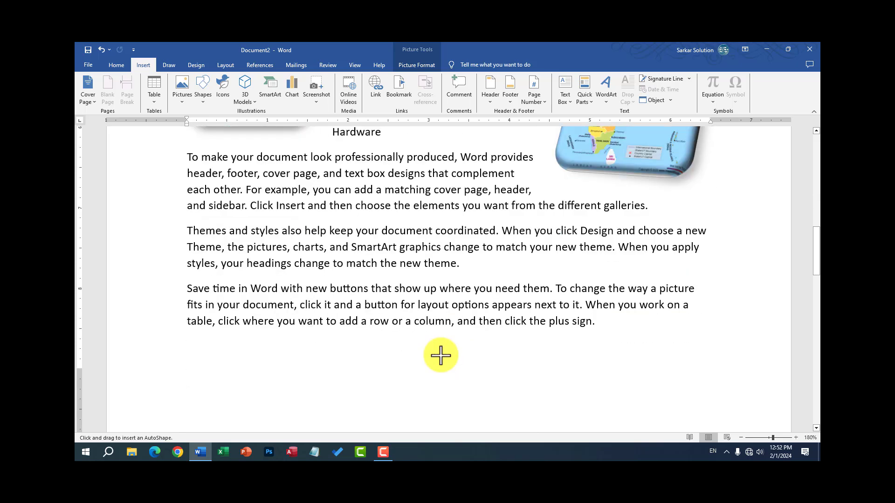
scroll(322, 208, "down", 1)
left_click_drag(315, 189, 459, 285)
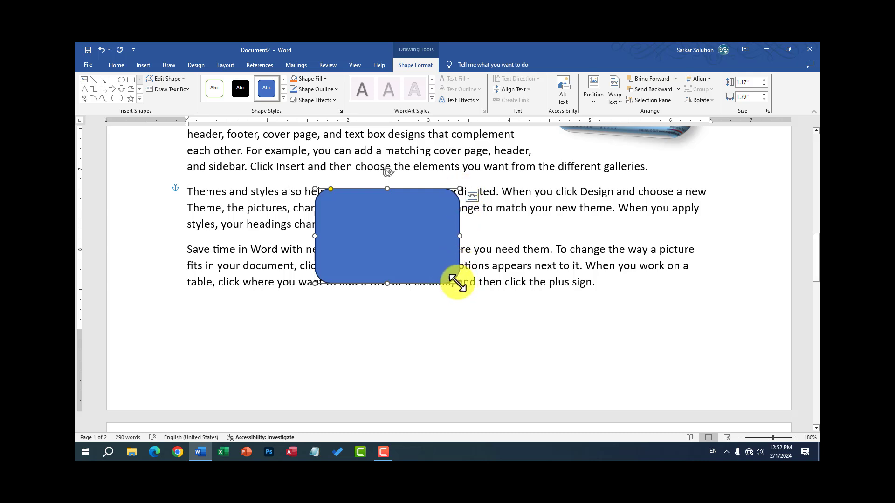
left_click_drag(449, 279, 424, 265)
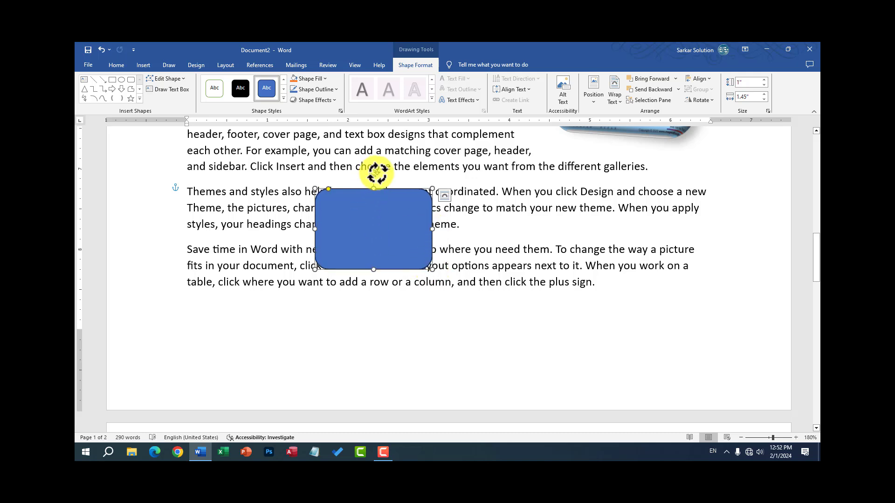
Step: Rotate the rectangle and back, then round its corners fully into a pill shape
left_click_drag(377, 173, 363, 173)
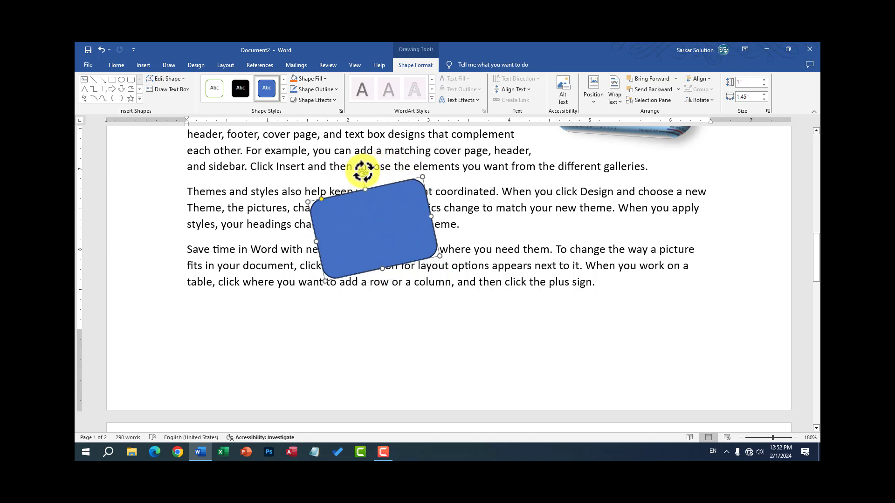
left_click_drag(363, 173, 371, 175)
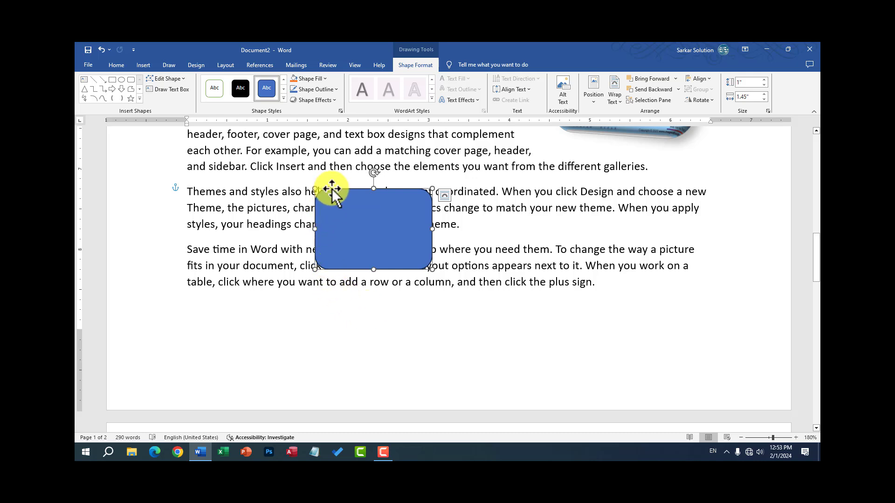
left_click_drag(329, 193, 309, 193)
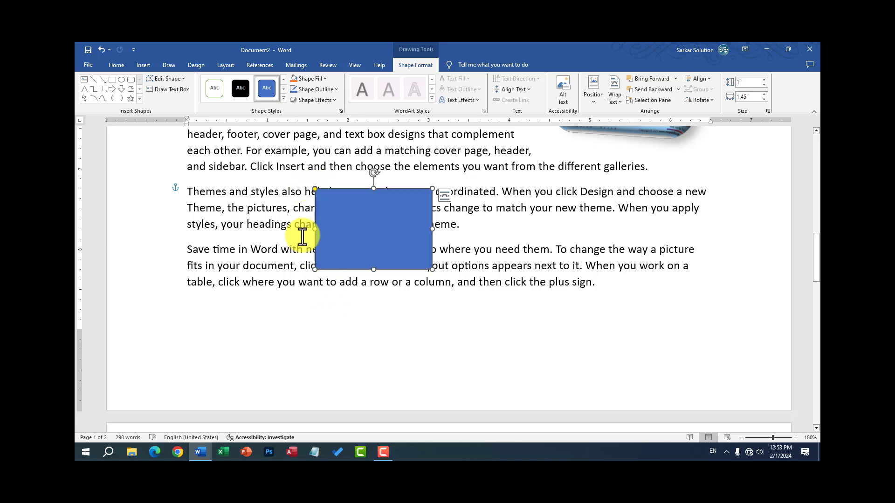
left_click_drag(317, 191, 389, 205)
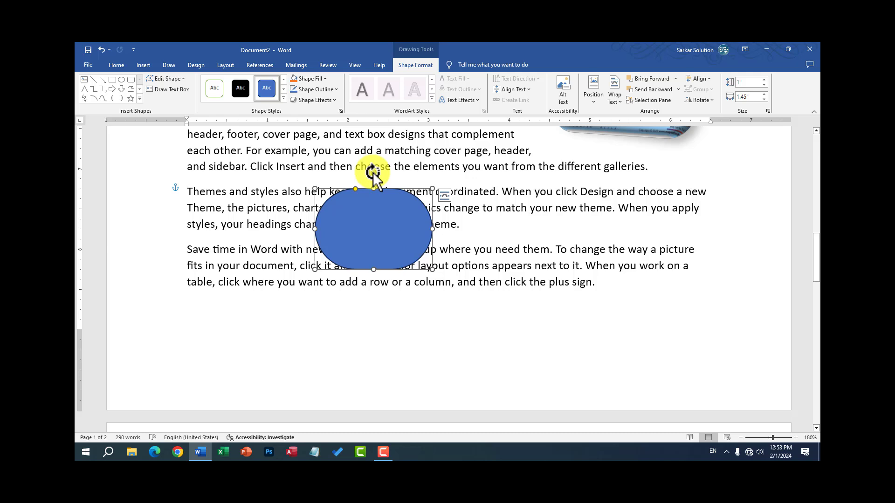
left_click_drag(373, 173, 429, 276)
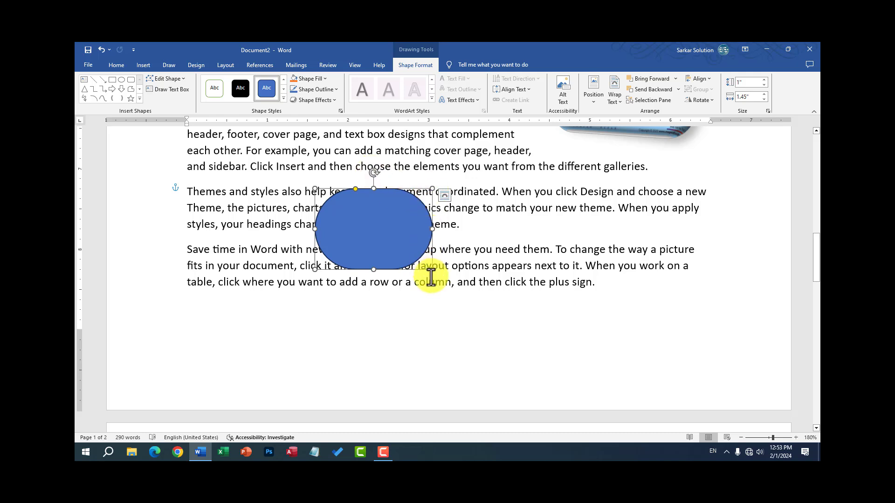
left_click(489, 226)
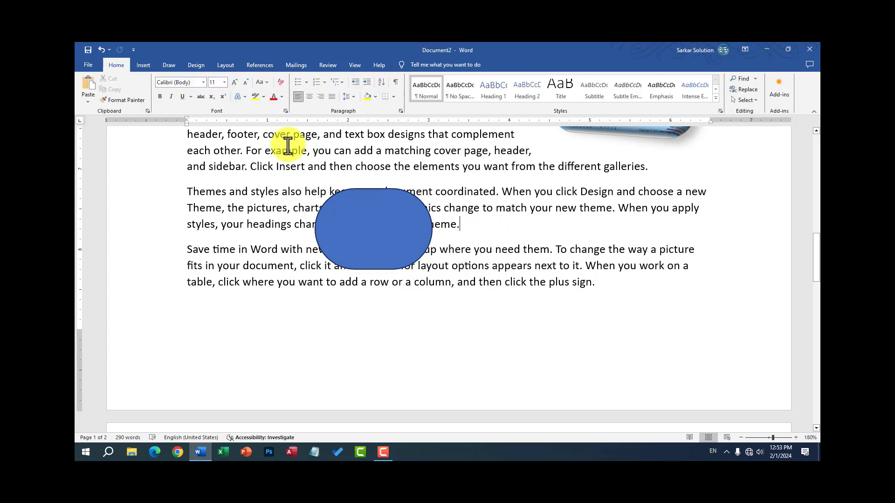
Step: Draw a Smiley Face shape to the right of the pill shape
left_click(143, 65)
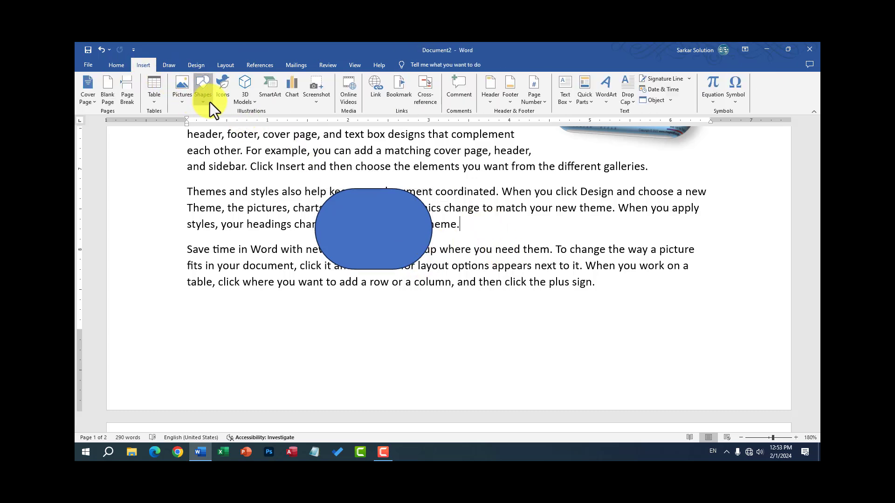
left_click(205, 96)
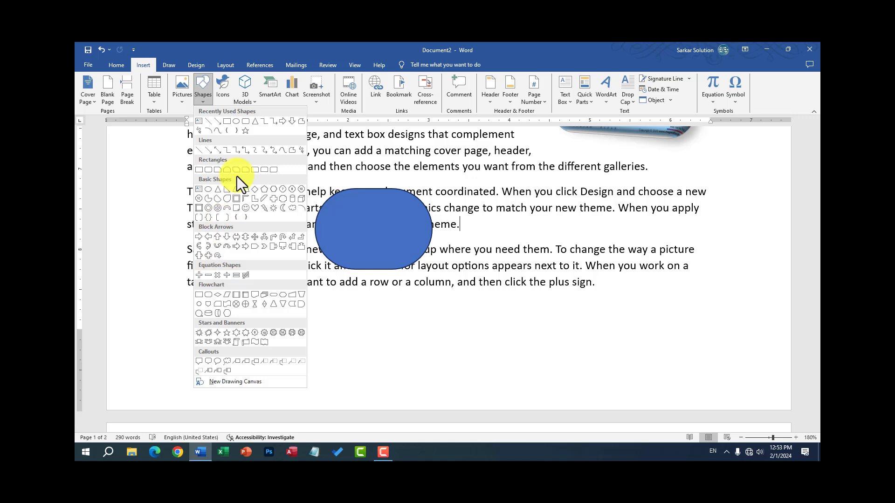
left_click(245, 208)
mouse_move(494, 188)
left_mouse_down()
mouse_move(578, 261)
mouse_move(580, 275)
left_mouse_up()
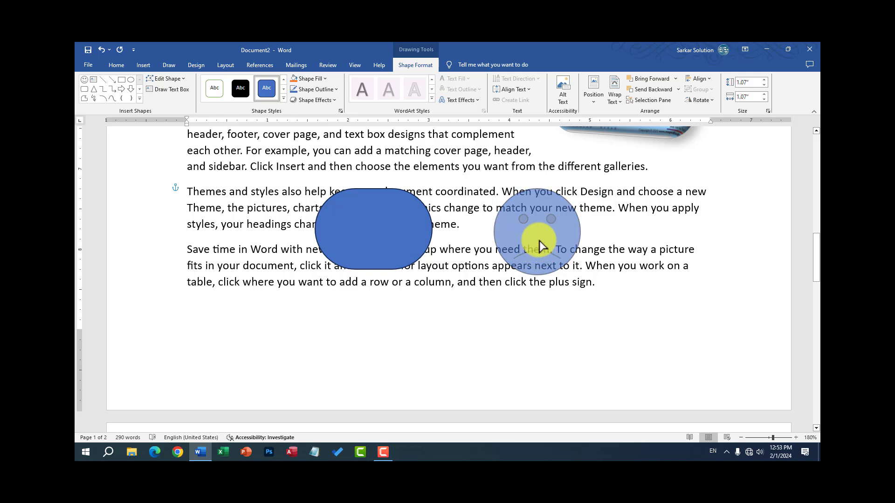
Step: Adjust the smiley's mouth, undoing a frown and making the smile slightly deeper
left_click_drag(538, 258, 539, 244)
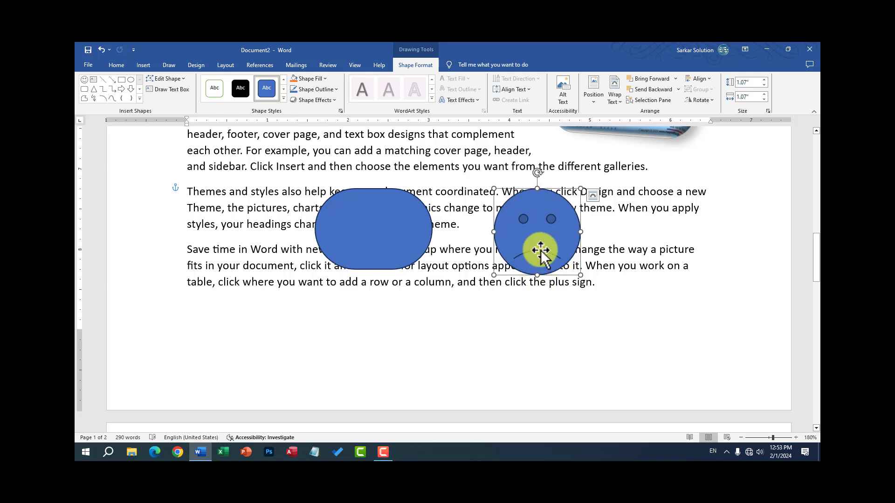
key("ctrl+z")
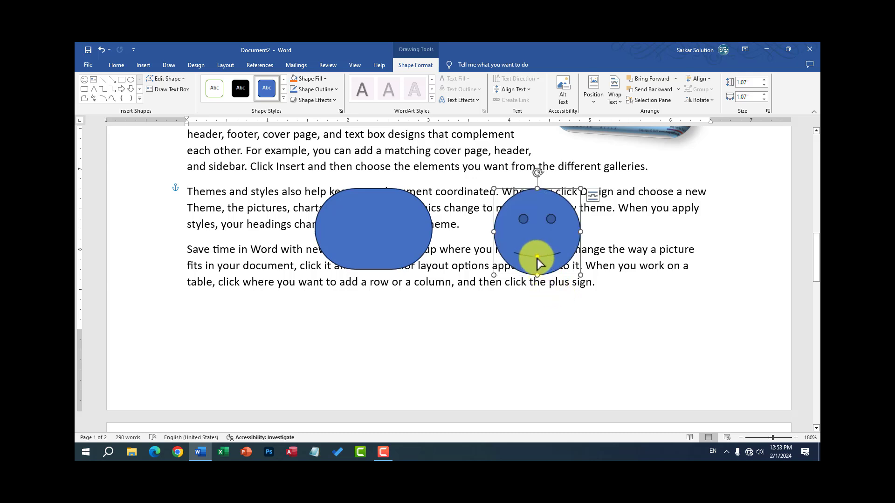
left_click_drag(537, 256, 535, 259)
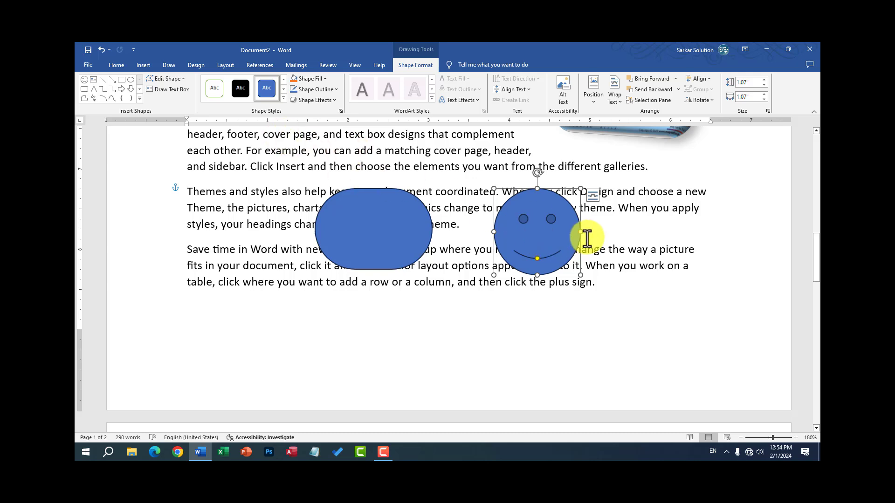
left_click(459, 224)
left_click(368, 207)
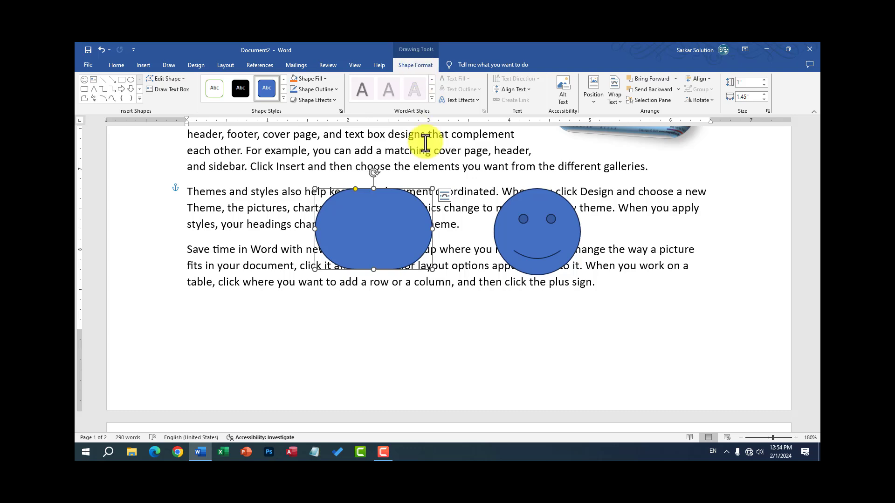
scroll(426, 138, "up", 5)
left_click(619, 281)
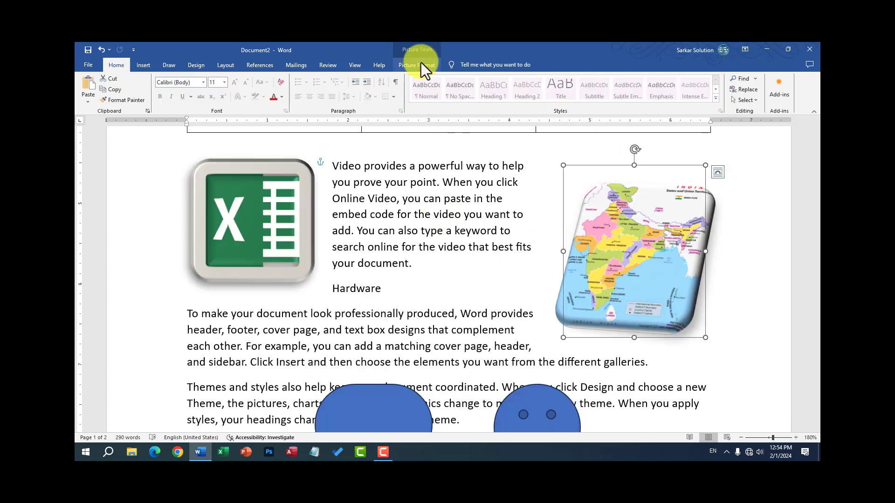
Step: Apply the orange gradient Shape Style to the blue pill shape and shift it slightly left
scroll(443, 230, "down", 3)
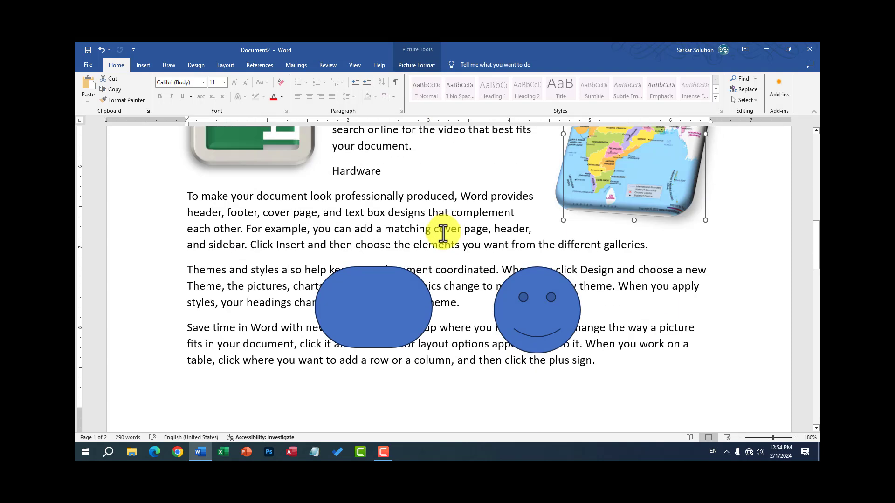
left_click(356, 301)
left_click(416, 68)
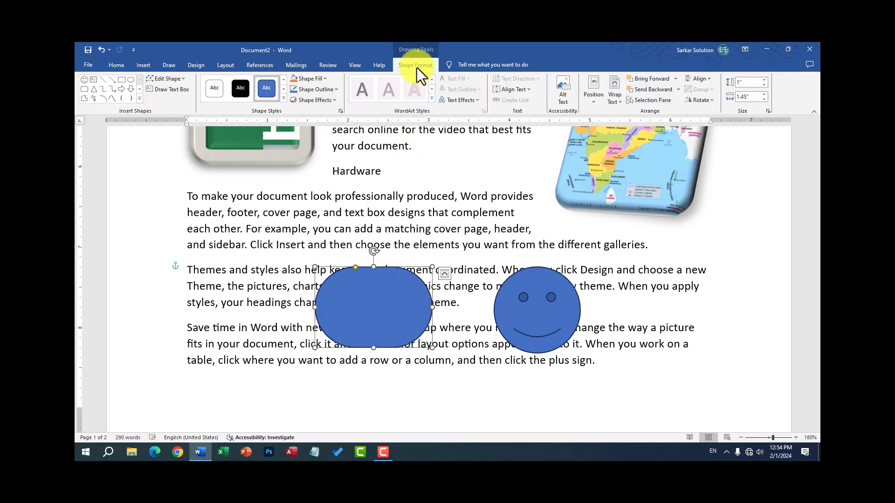
left_click(282, 99)
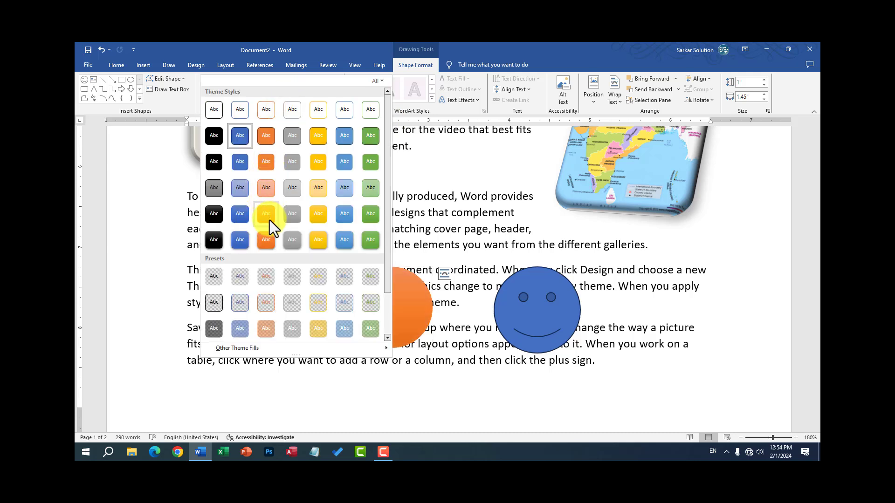
left_click(269, 220)
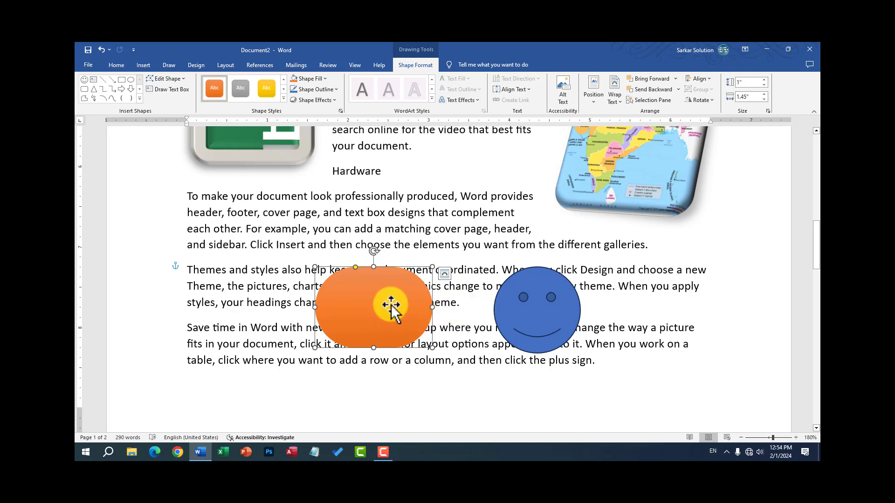
left_click_drag(390, 304, 373, 305)
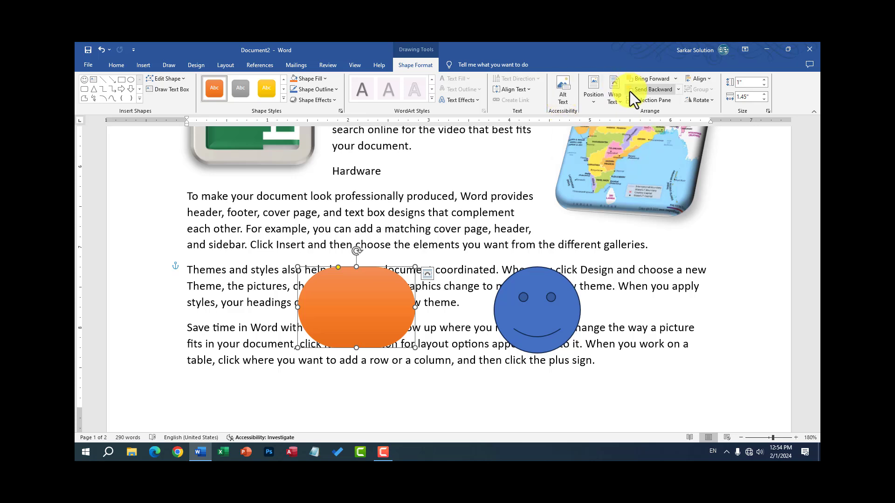
Step: Set Square text wrapping on the orange pill, move it up-right, and drag the smiley over it
left_click(616, 100)
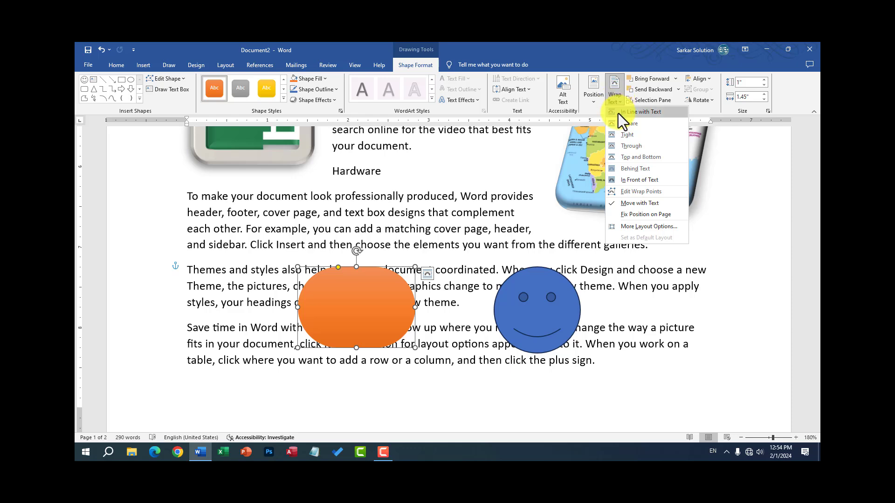
left_click(627, 124)
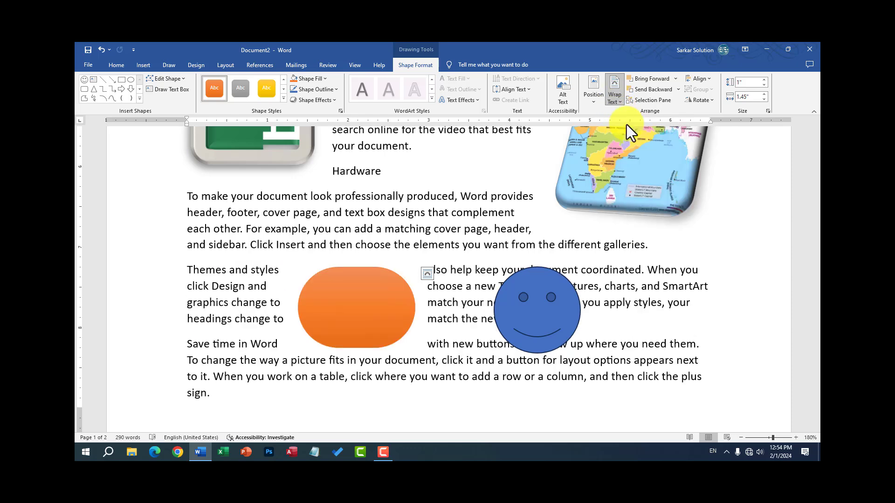
mouse_move(415, 286)
left_mouse_down()
mouse_move(412, 225)
mouse_move(403, 293)
mouse_move(537, 307)
left_mouse_up()
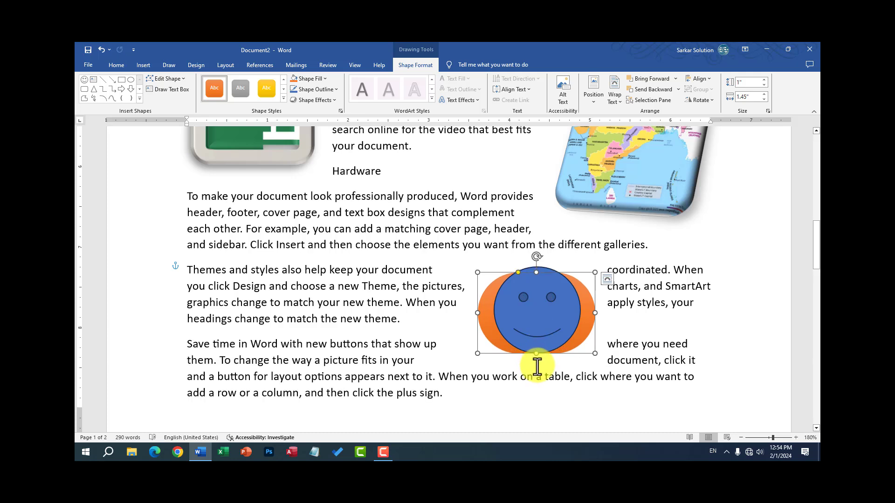
left_click(535, 324)
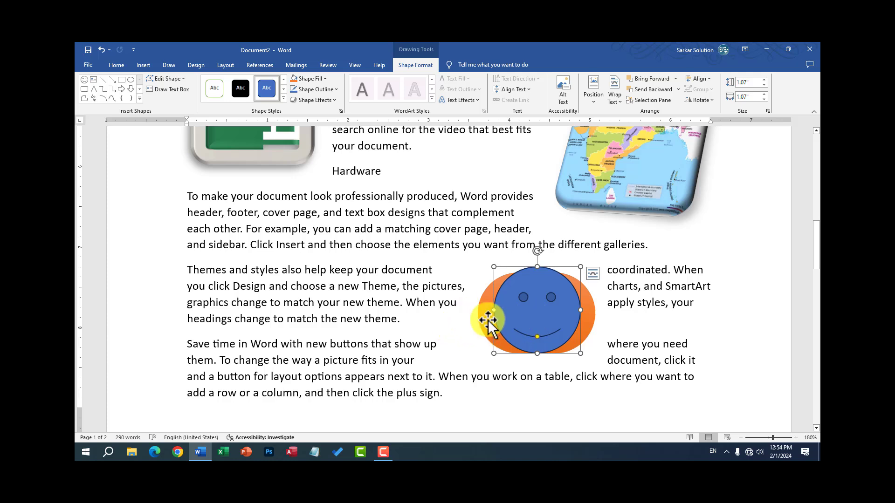
left_click_drag(488, 320, 531, 321)
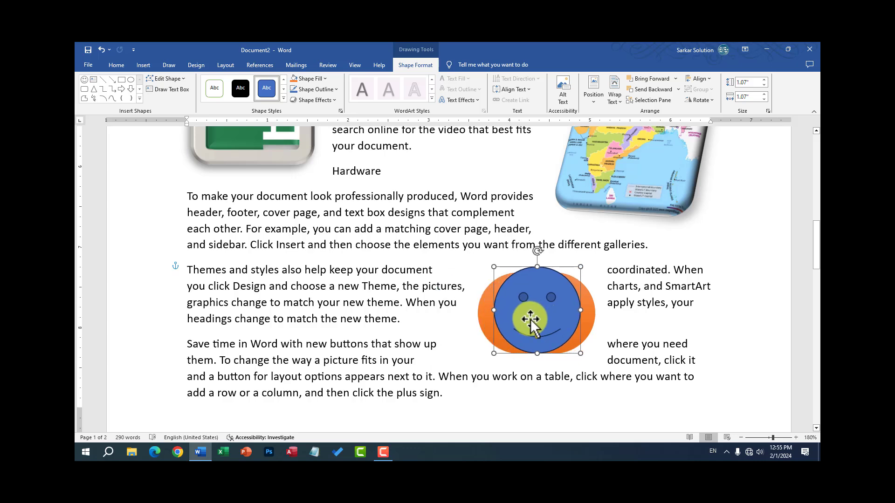
Step: Draw an oval circle over the smiley face, nudge it left, and give it the black Shape Style
left_click(154, 68)
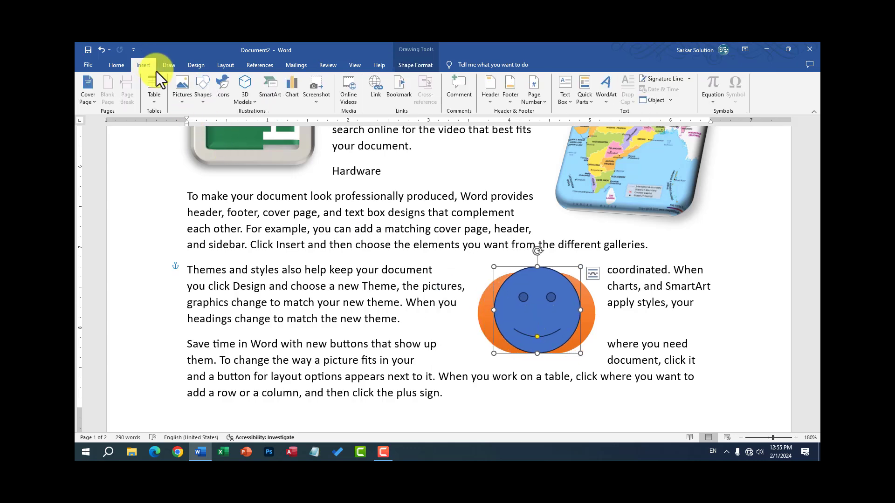
left_click(203, 97)
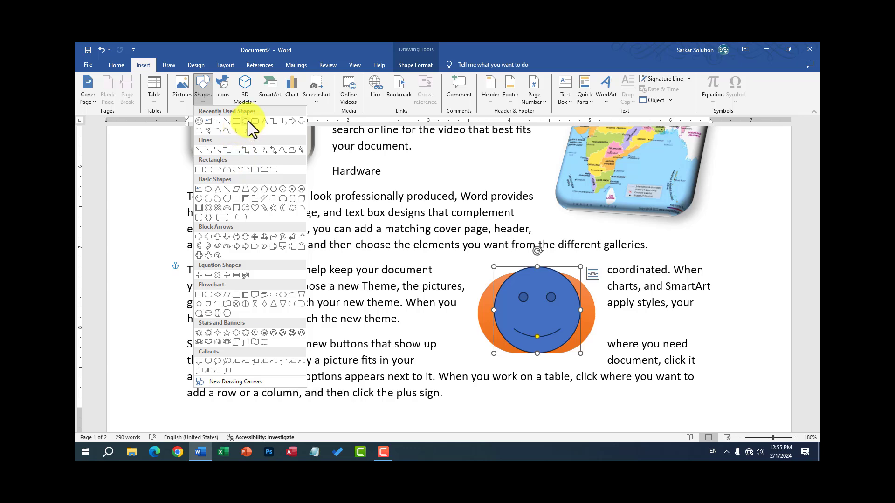
left_click(245, 121)
mouse_move(495, 261)
left_mouse_down()
mouse_move(541, 317)
mouse_move(595, 356)
left_mouse_up()
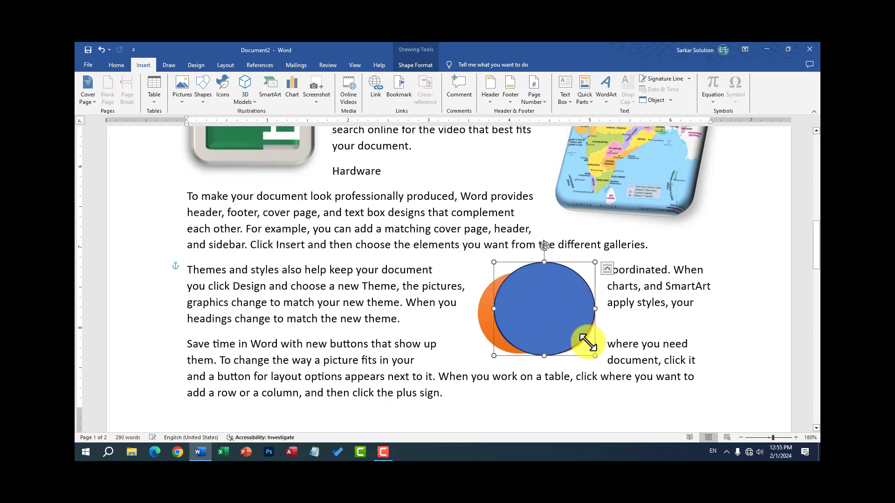
left_click_drag(515, 303, 507, 304)
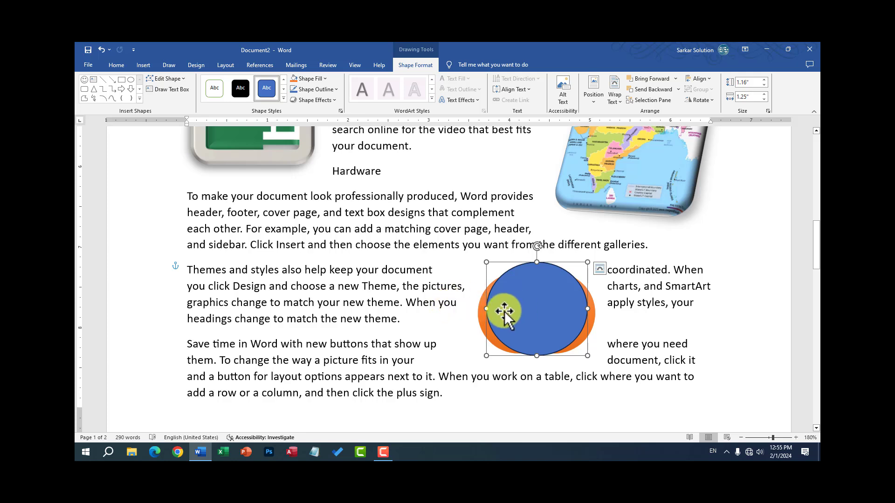
left_click(284, 99)
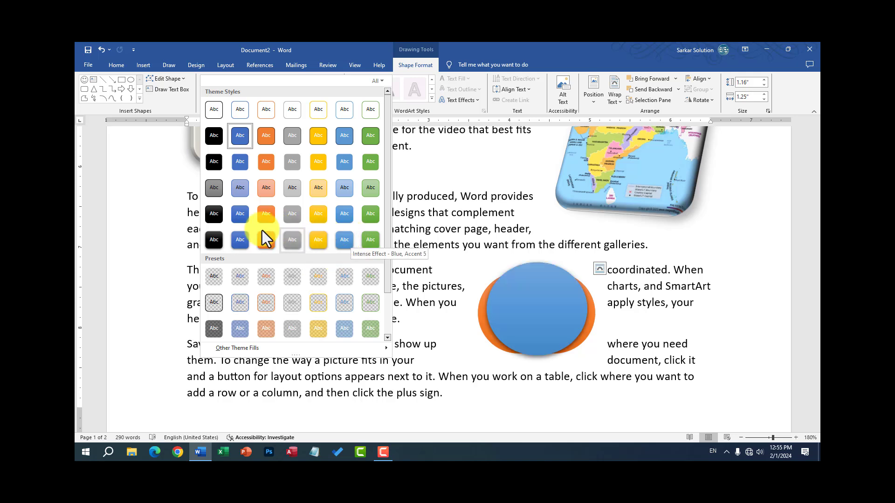
left_click(220, 240)
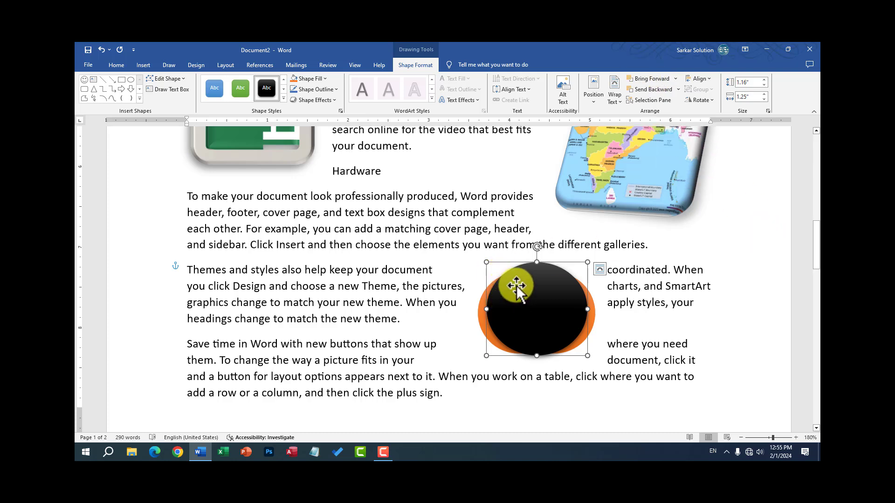
Step: Reorder the black circle's layer with Bring Forward and Send Backward until it sits behind the smiley
left_click(656, 90)
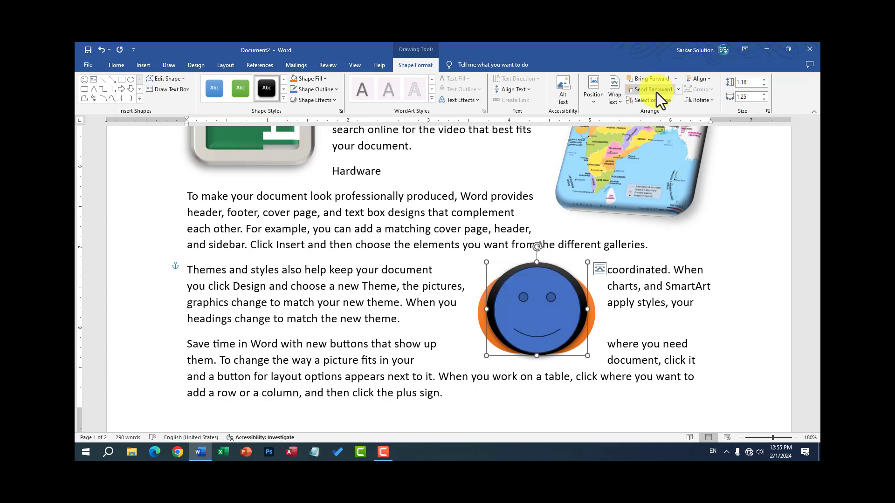
left_click(656, 93)
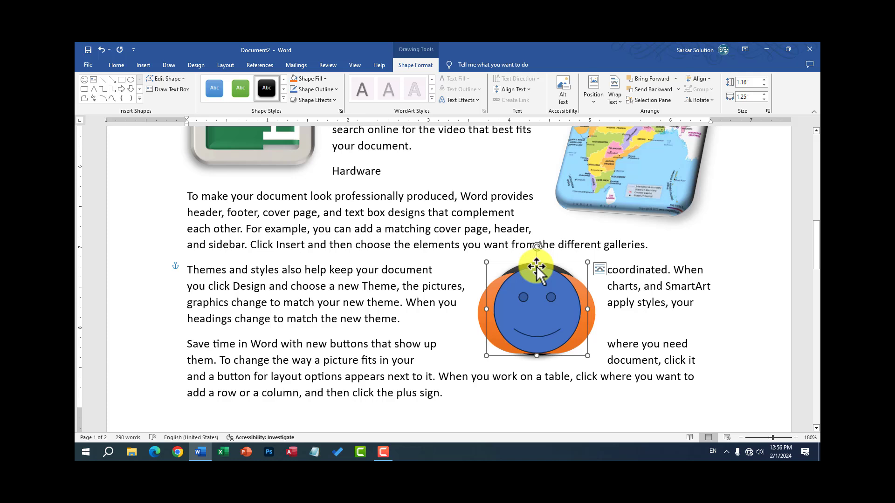
left_click(643, 82)
left_click(643, 82)
left_click(645, 93)
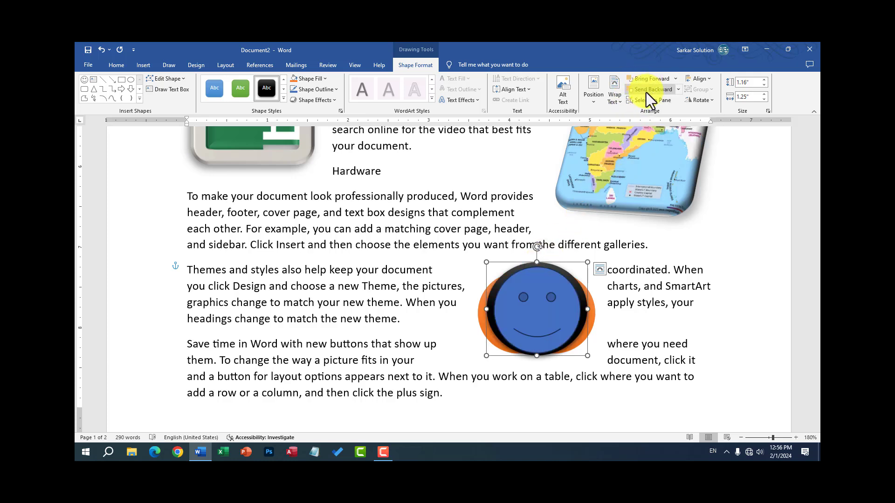
left_click(646, 92)
Step: Send the orange oval back so it sits behind the smiley and black circle
left_click(650, 285)
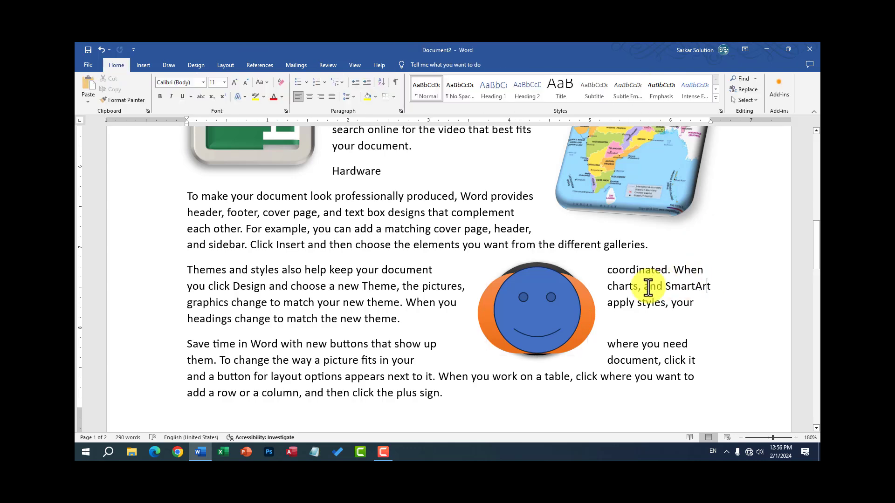
left_click(592, 306)
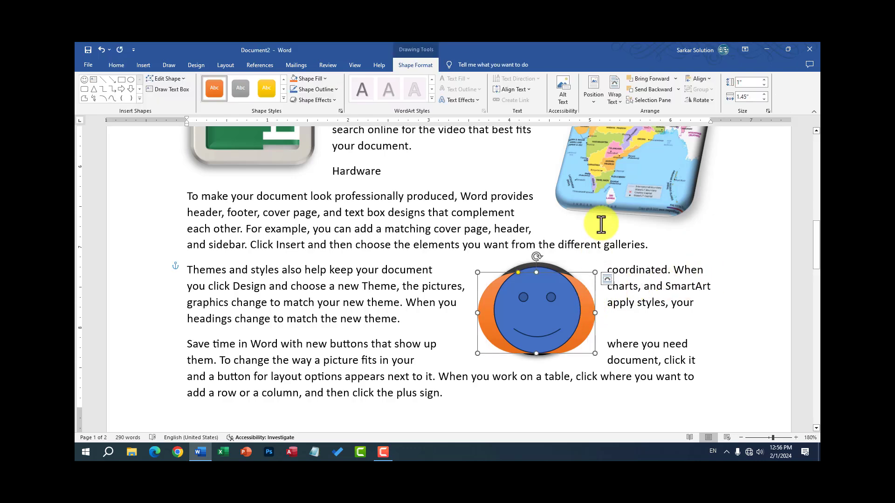
left_click(658, 91)
left_click(659, 80)
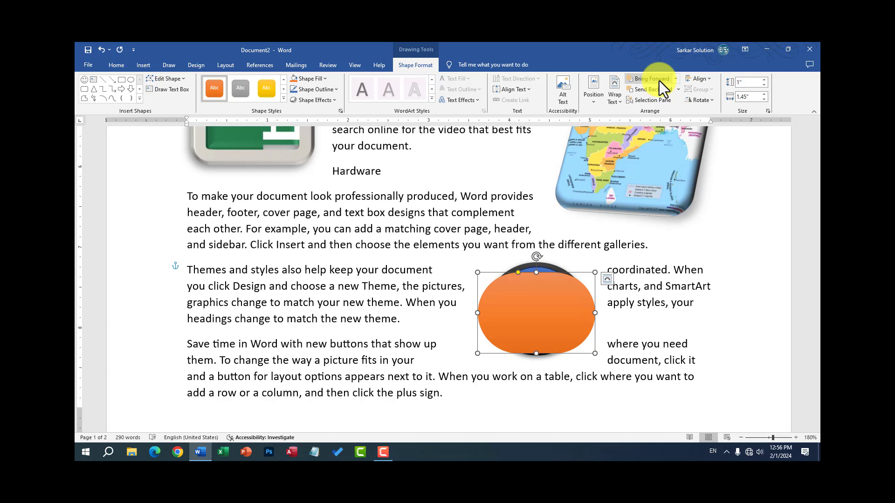
left_click(658, 88)
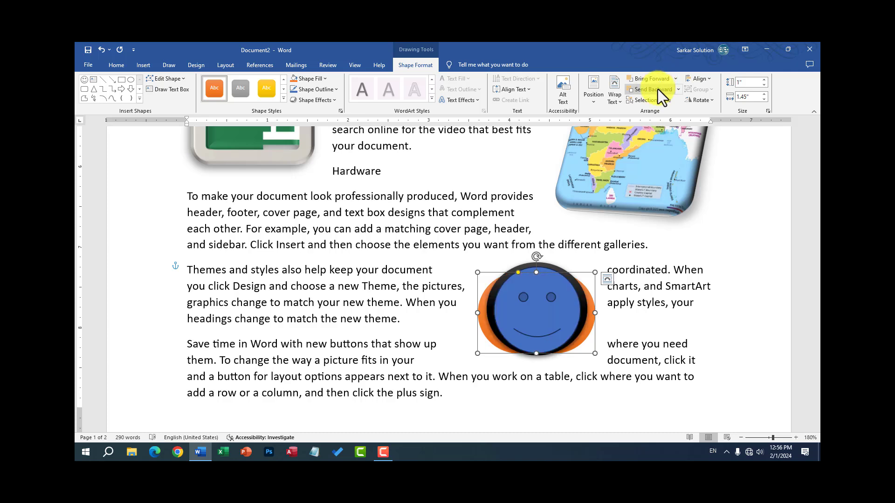
left_click(655, 295)
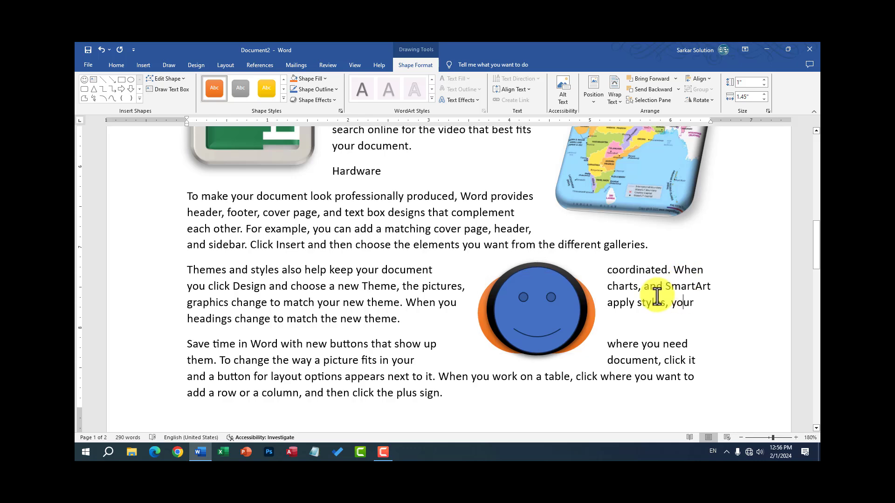
Step: Select all three stacked shapes together: smiley, black circle and orange oval
left_click(584, 311)
left_click(617, 311)
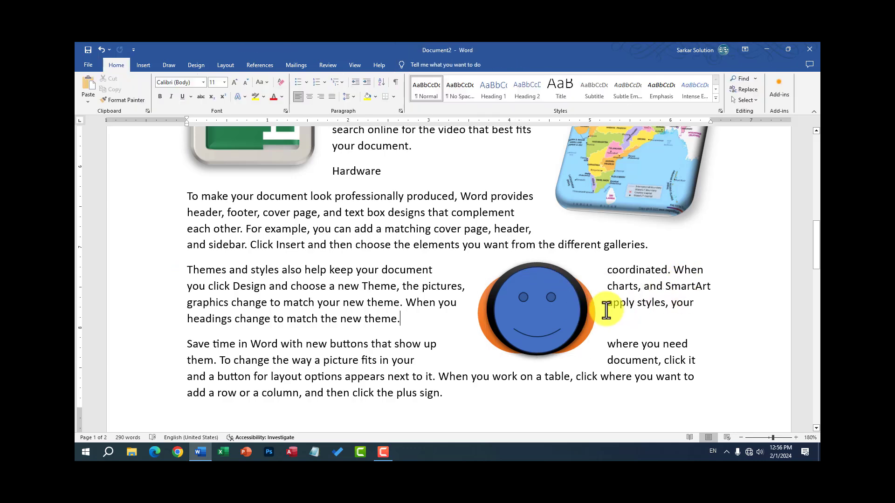
left_click(591, 318)
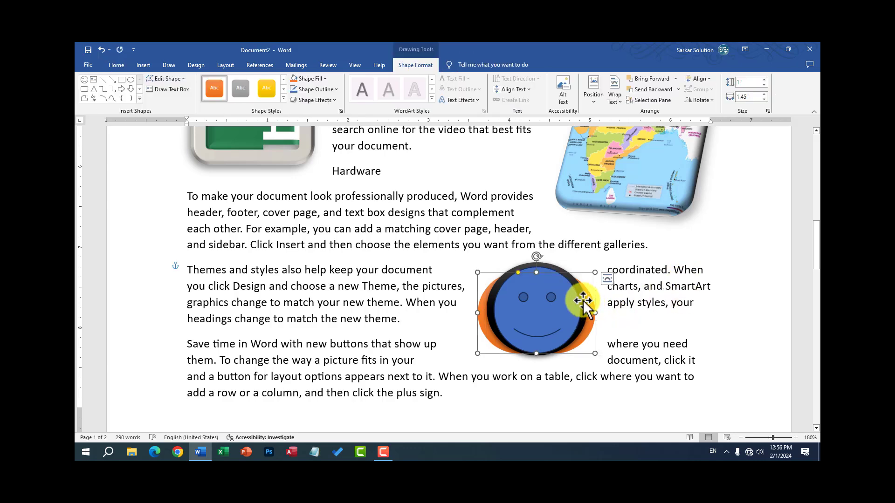
left_click(582, 302)
left_click(576, 302)
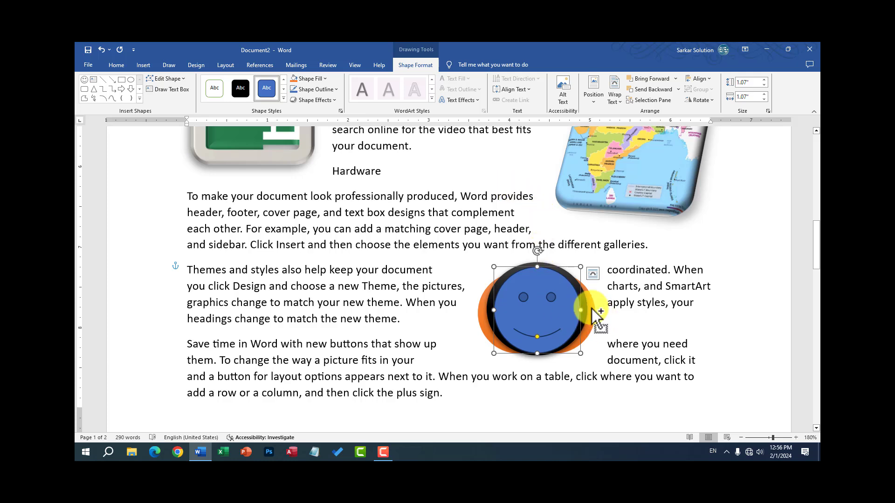
mouse_move(566, 277)
left_mouse_down()
mouse_move(582, 289)
mouse_move(588, 326)
left_mouse_up()
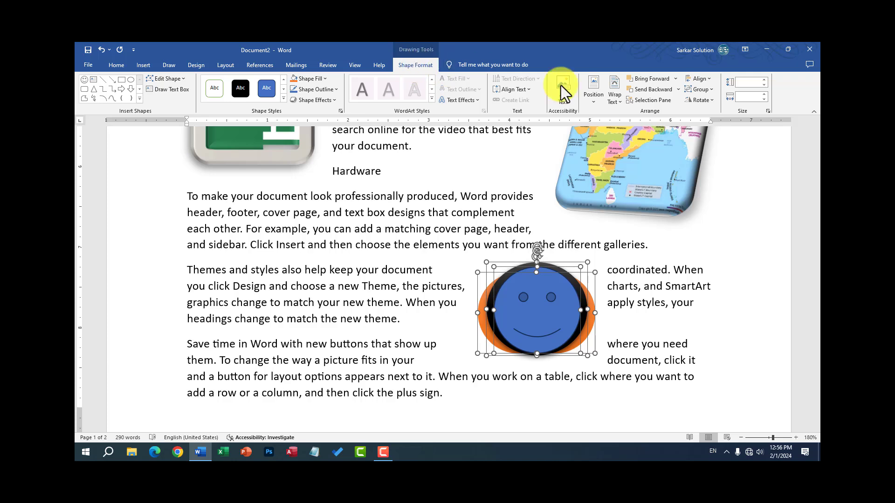
Step: Group the three selected shapes into one object and move it down-left over the text
left_click(713, 91)
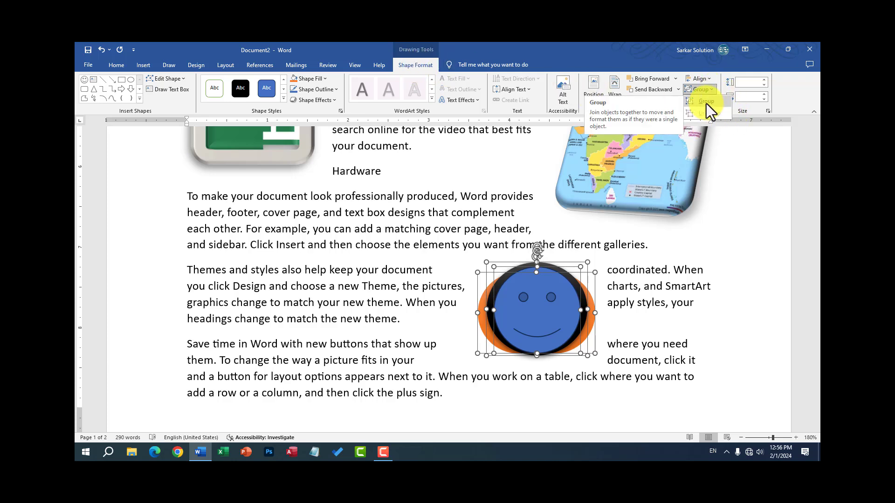
left_click(706, 104)
left_click(697, 281)
mouse_move(536, 305)
left_mouse_down()
mouse_move(365, 359)
mouse_move(450, 282)
left_mouse_up()
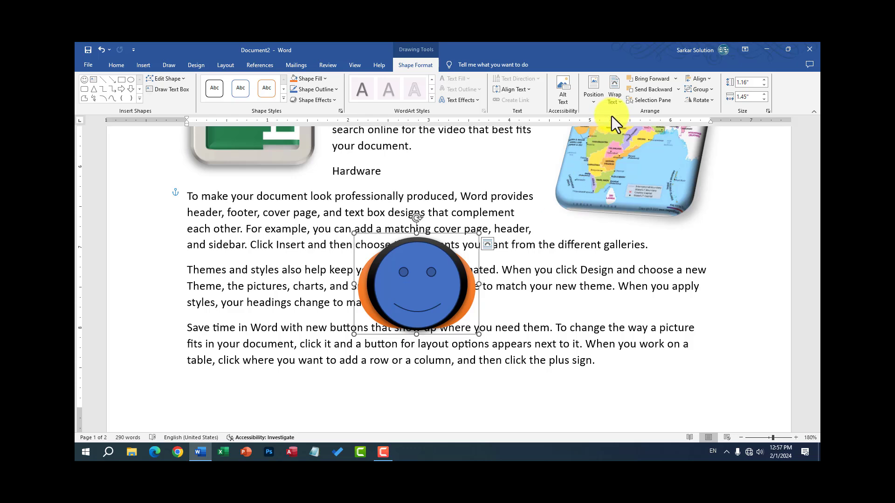
Step: Set Square wrapping on the grouped smiley and position it within the paragraphs
left_click(613, 104)
left_click(624, 127)
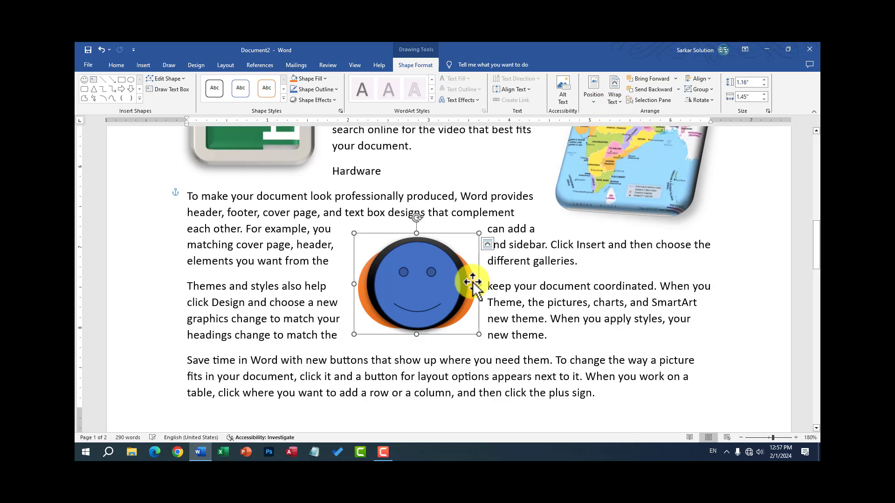
left_click_drag(553, 305, 515, 284)
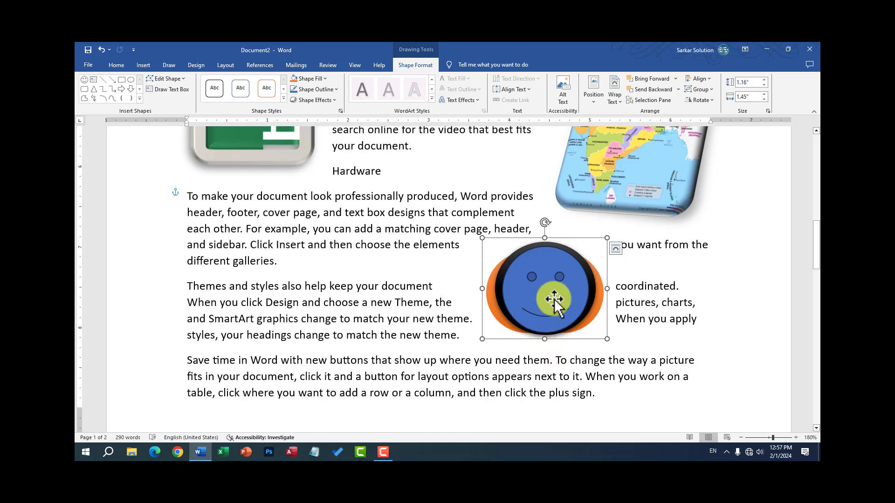
mouse_move(540, 301)
left_mouse_down()
mouse_move(532, 312)
mouse_move(433, 311)
left_mouse_up()
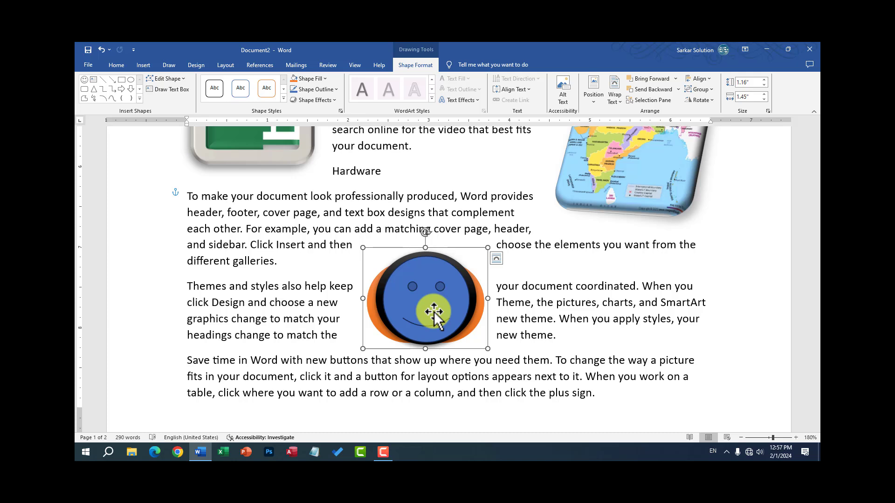
left_click_drag(433, 311, 425, 299)
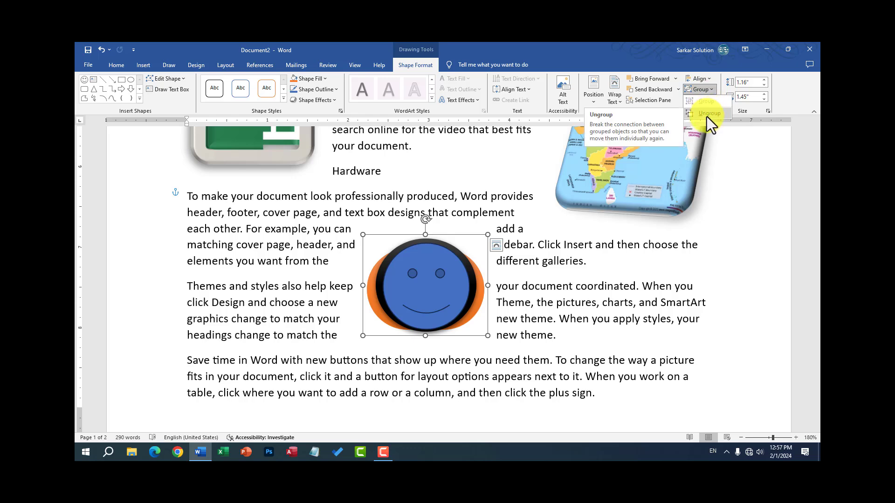
Step: Ungroup the smiley and spread the orange oval, black circle and blue face apart in a row
left_click(706, 116)
left_click(607, 288)
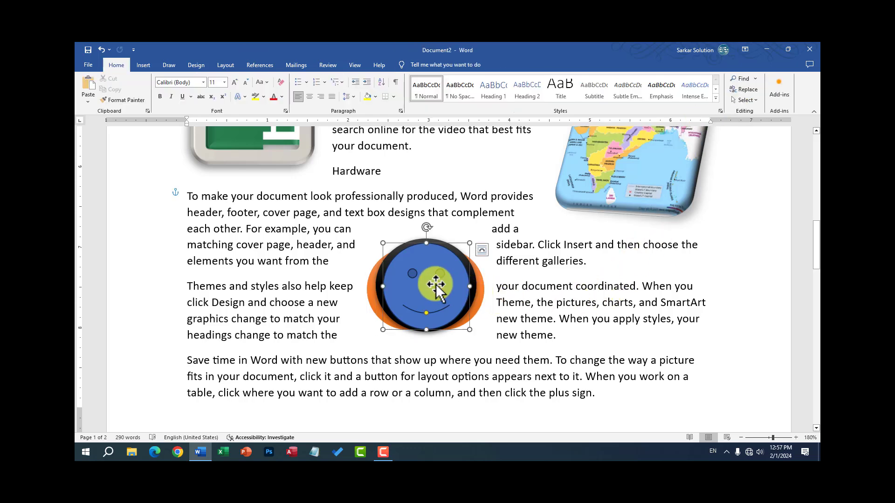
left_click_drag(429, 279, 624, 280)
left_click_drag(492, 289, 563, 289)
left_click_drag(273, 282, 275, 283)
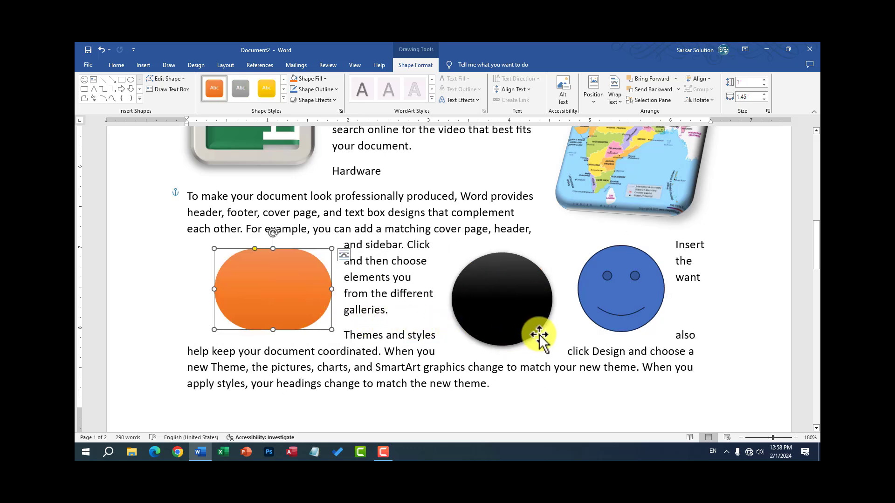
left_click_drag(493, 328, 441, 324)
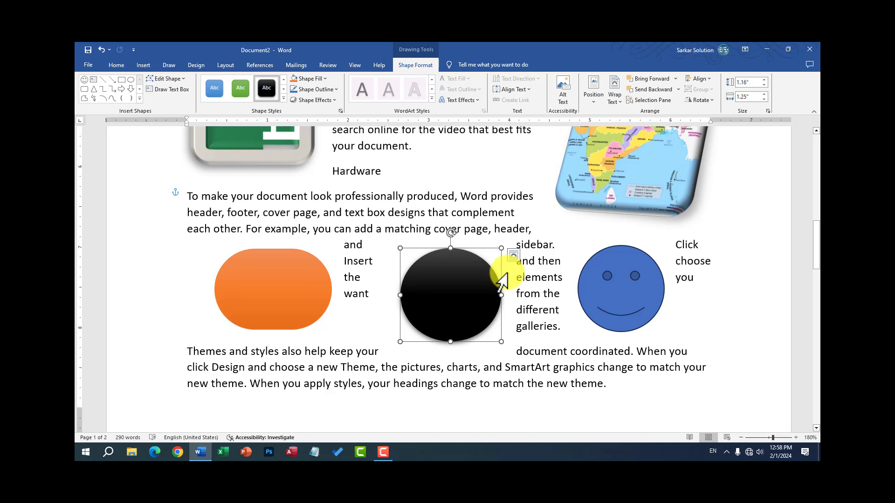
Step: Select the blue smiley face and bring up its shortcut menu, then dismiss it
left_click(645, 295)
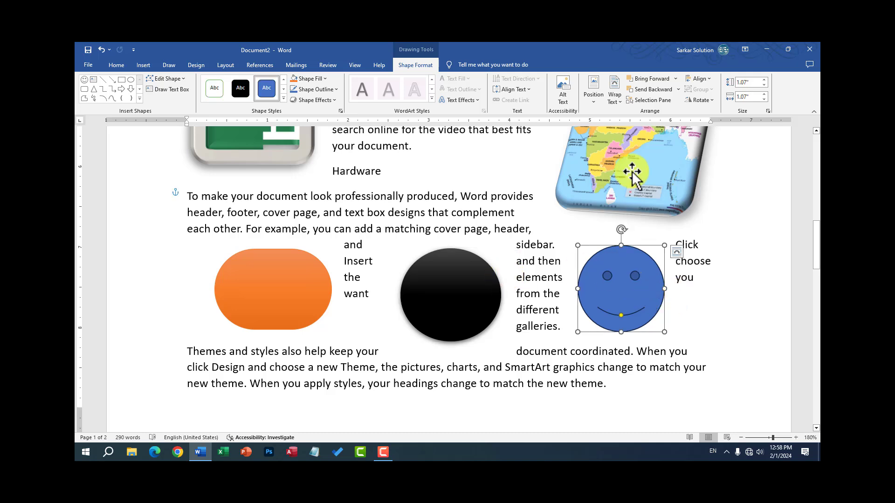
left_click(632, 175)
left_click(631, 287)
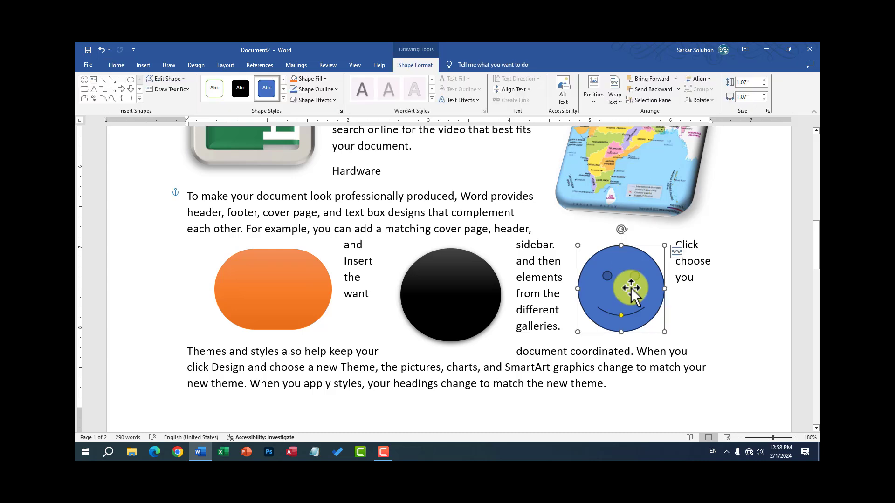
right_click(627, 286)
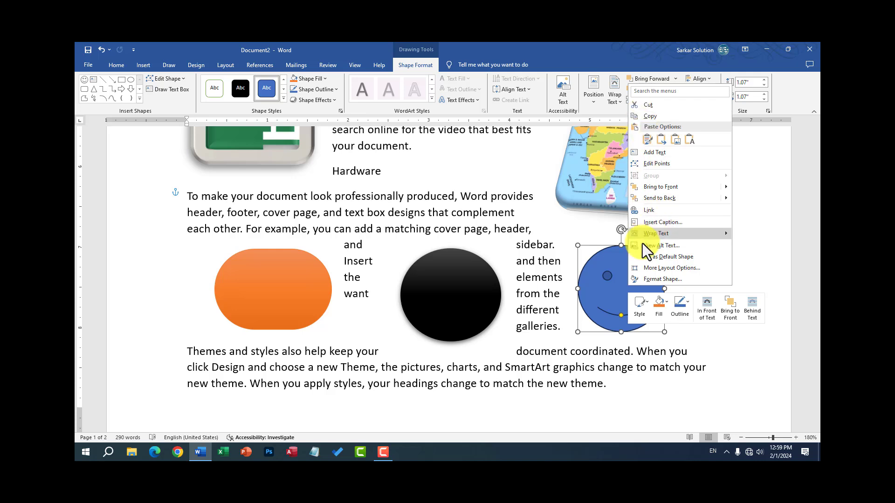
left_click(608, 279)
right_click(608, 278)
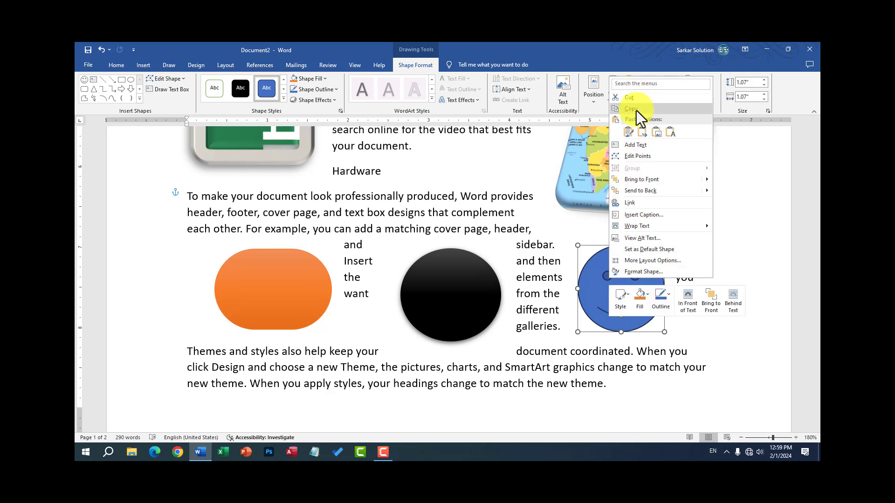
left_click(599, 282)
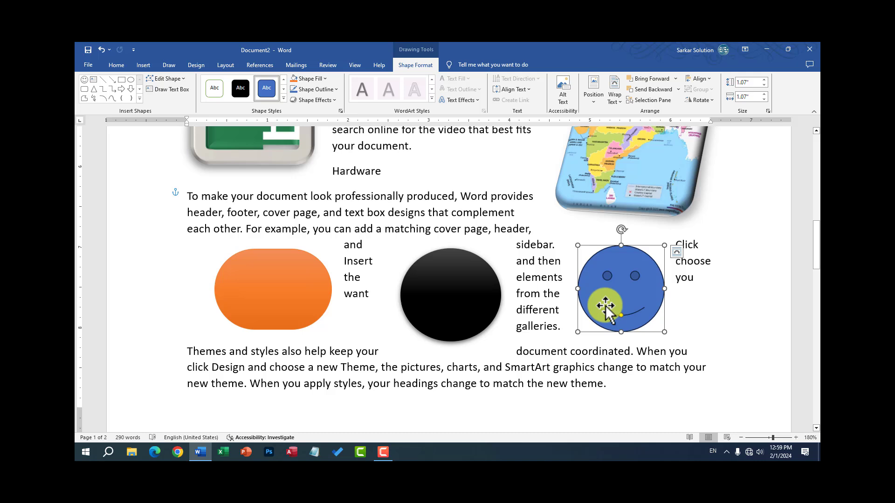
Step: Delete the blue smiley, black circle and orange shape, plus two characters after 'graphics'
key("Delete")
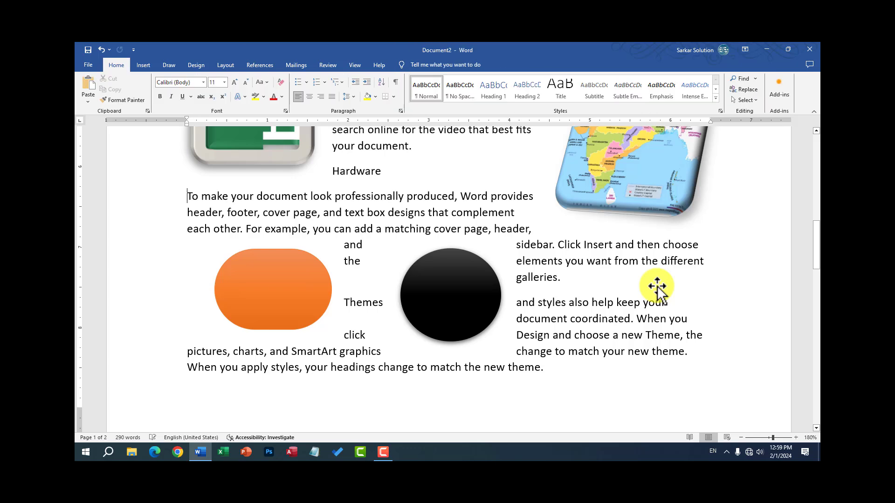
left_click(485, 296)
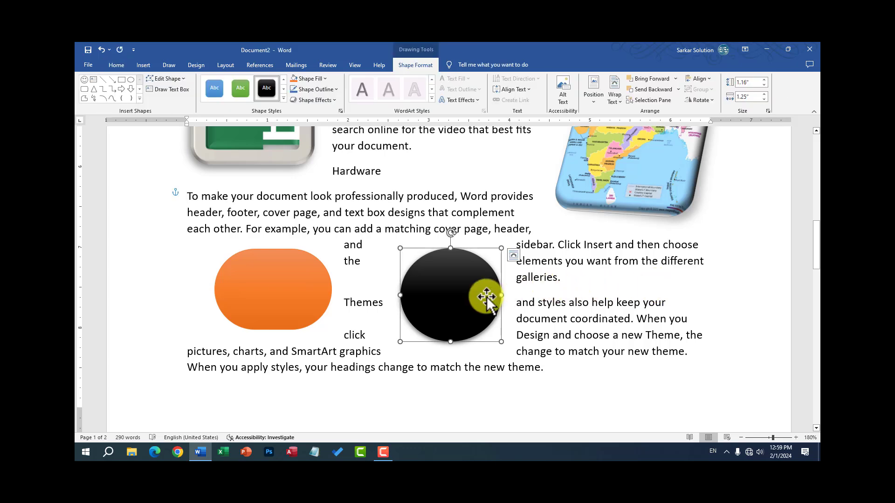
key("Delete")
left_click(264, 297)
key("Delete")
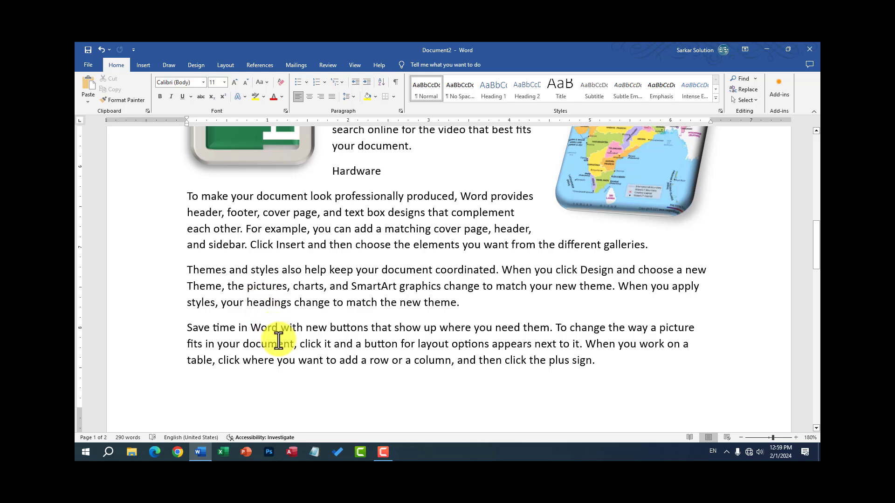
left_click(441, 289)
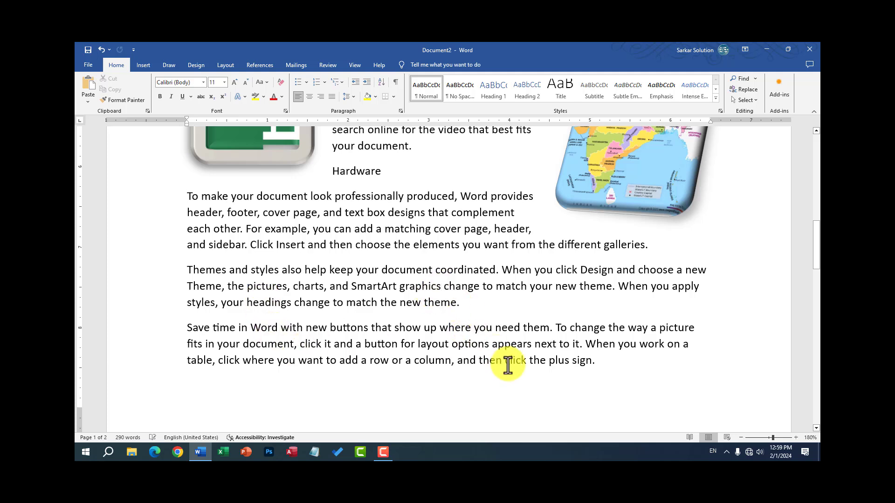
key("Delete")
key("Delete")
key("Delete")
key("Delete")
key("Delete")
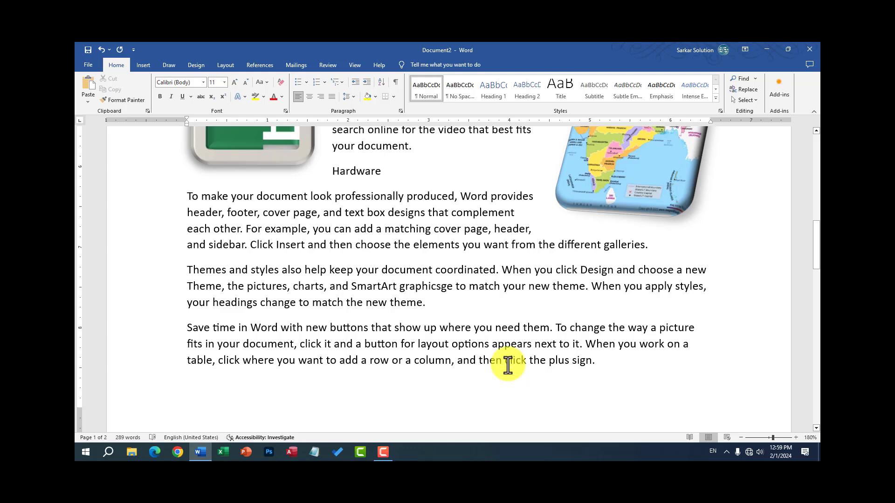
key("Delete")
key("Delete")
key("Delete")
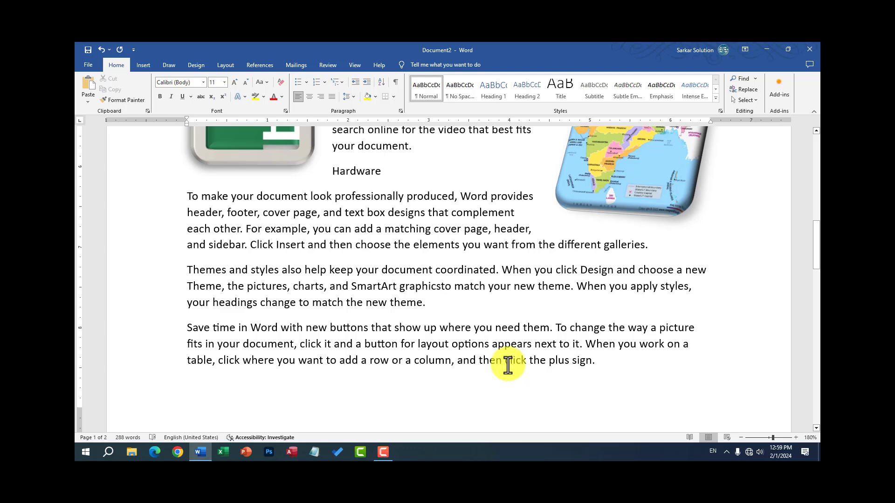
Step: Delete the map picture and the 'To make your document…' paragraph, then add a blank line above Hardware
left_click(636, 200)
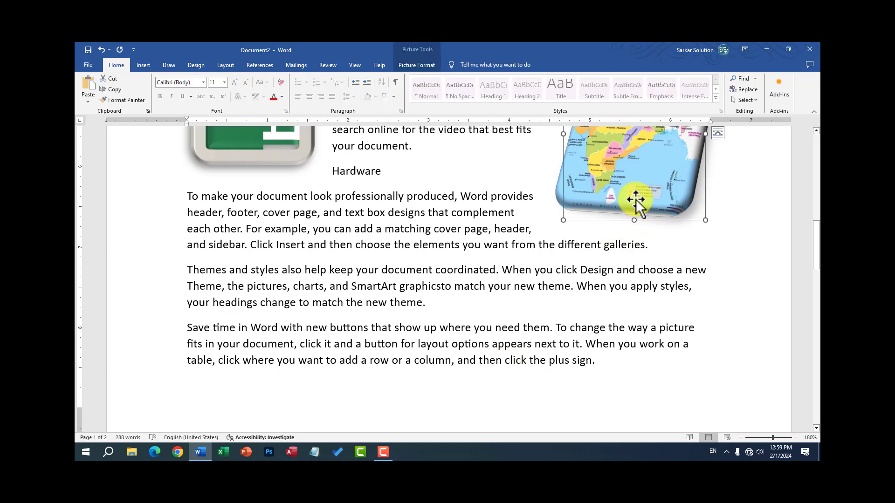
key("Delete")
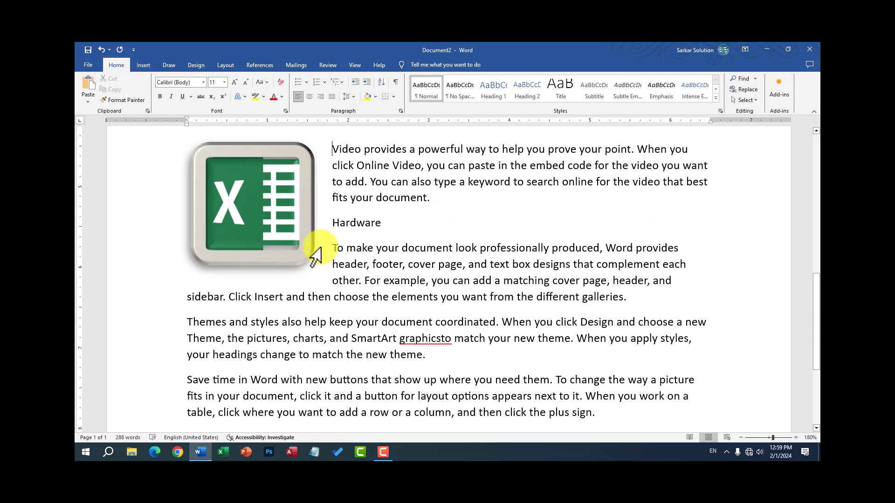
left_click_drag(335, 249, 644, 294)
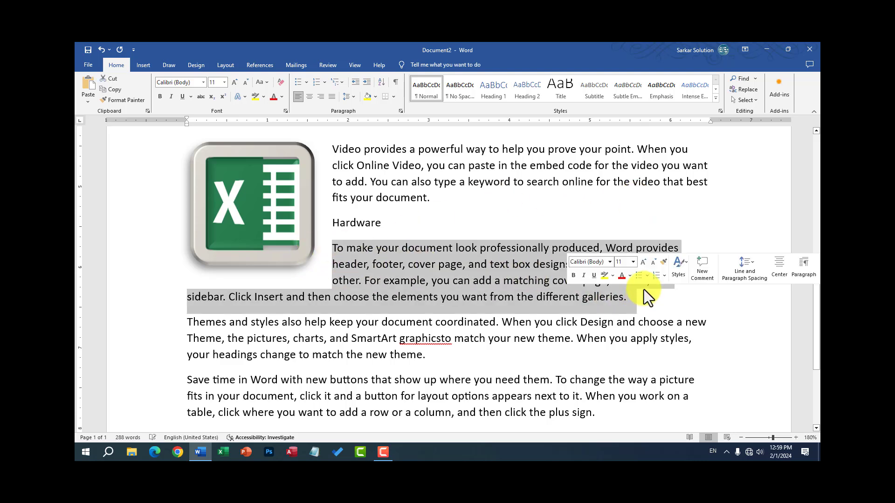
key("Delete")
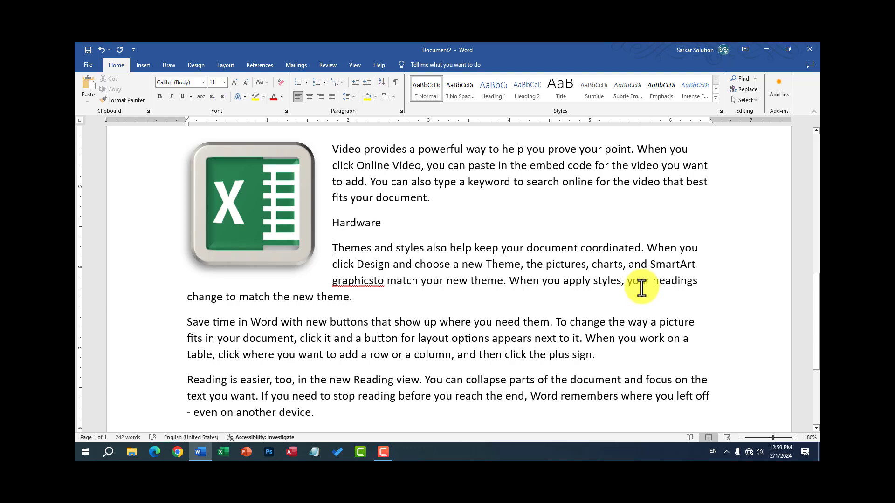
scroll(454, 298, "up", 2)
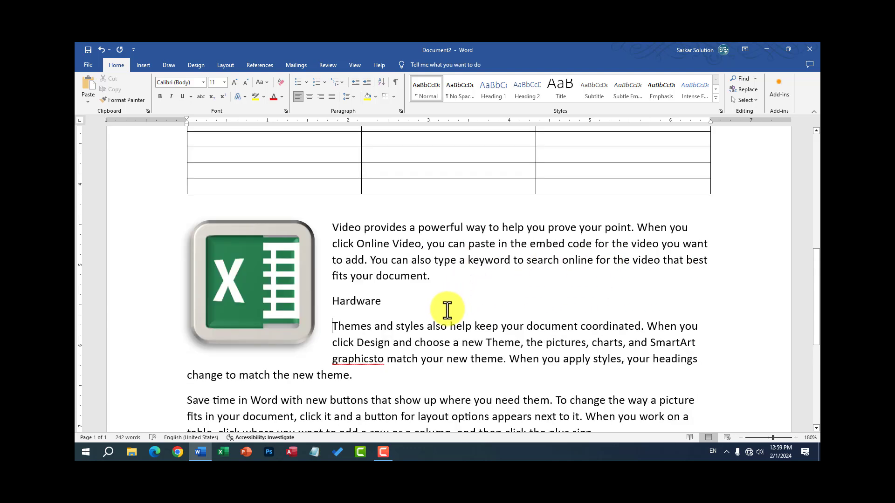
left_click(441, 278)
key("Return")
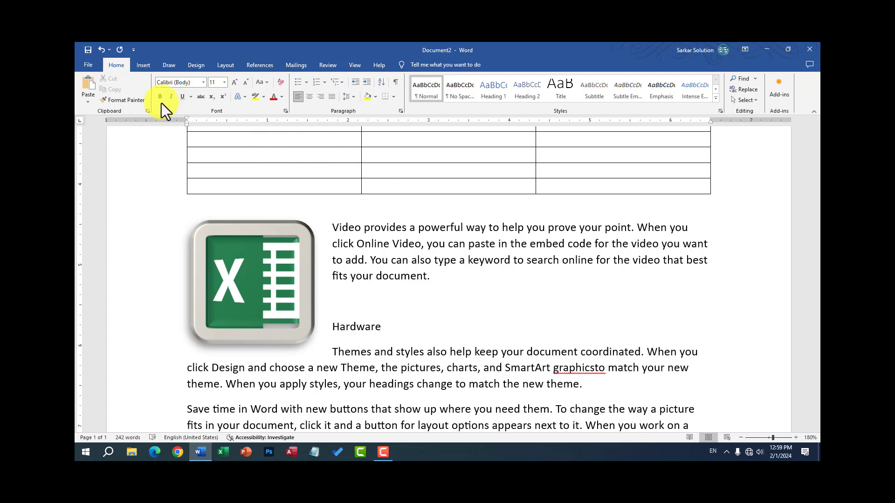
Step: Save the document to the Documents folder on This PC as 'Practice'
left_click(89, 68)
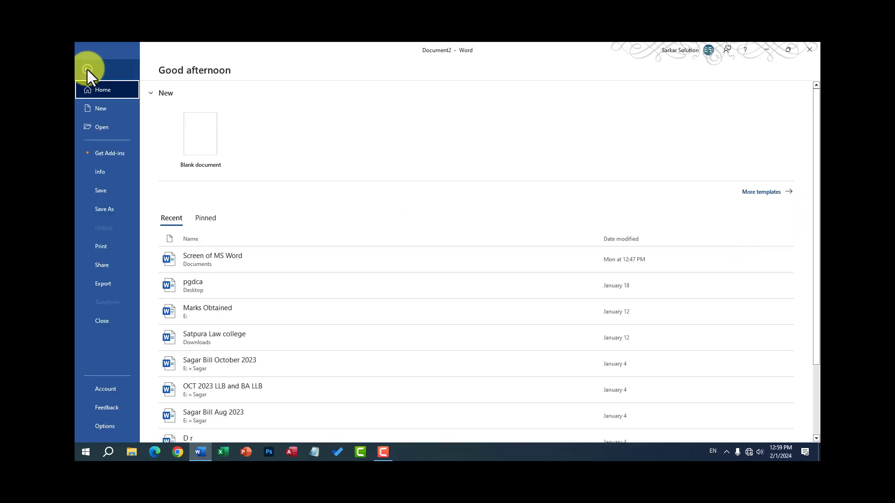
left_click(110, 195)
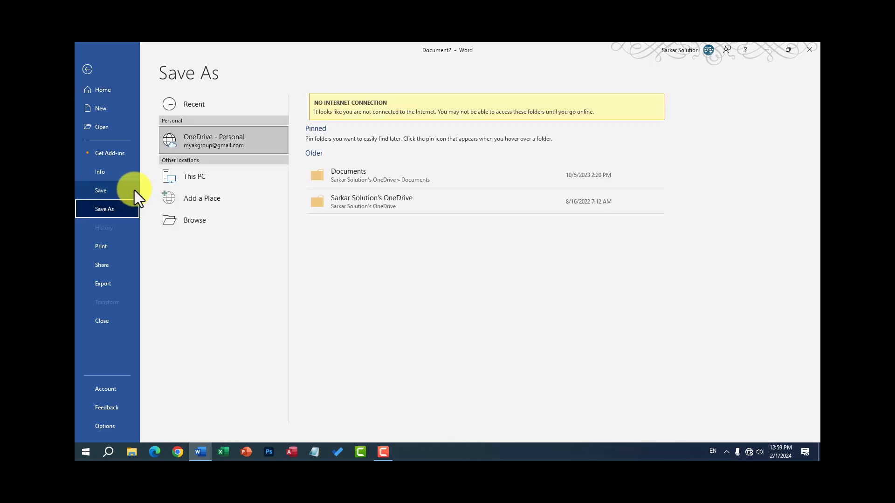
left_click(198, 183)
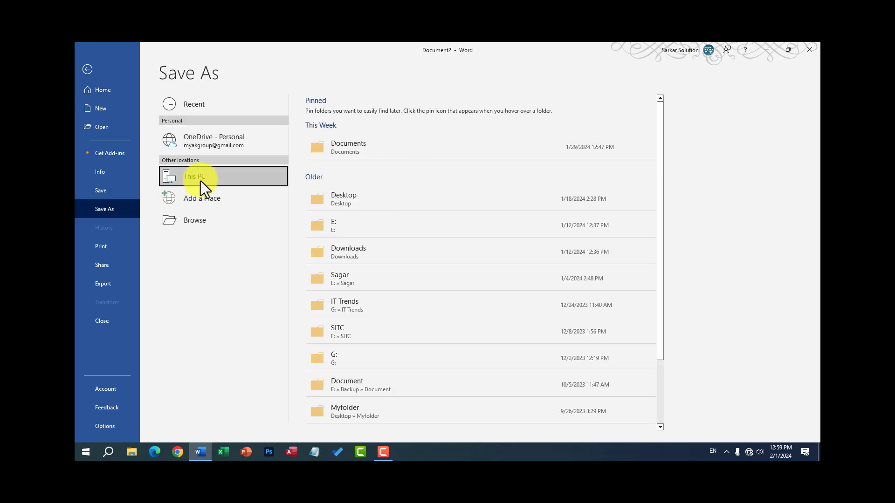
left_click(357, 147)
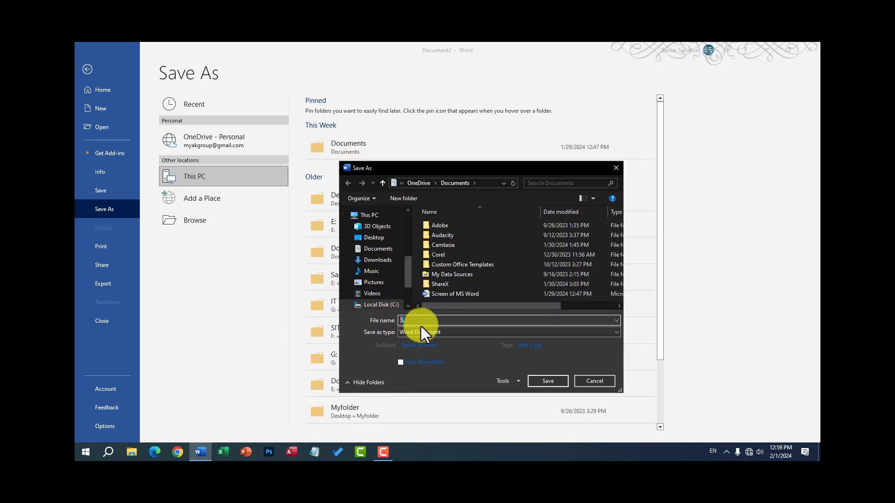
type("Prac")
type("ice")
key("Return")
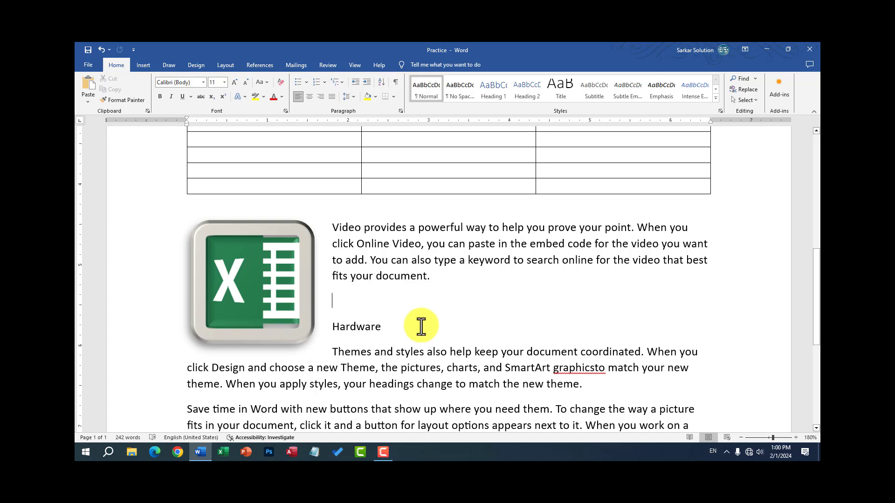
Step: Type 'Table' at the end of the document and move it onto a new second page
scroll(345, 334, "down", 5)
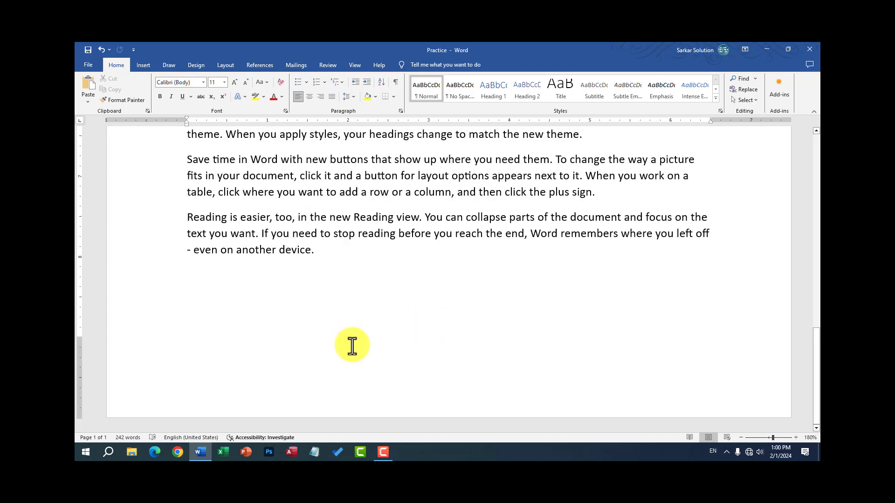
left_click(372, 297)
type("Ta")
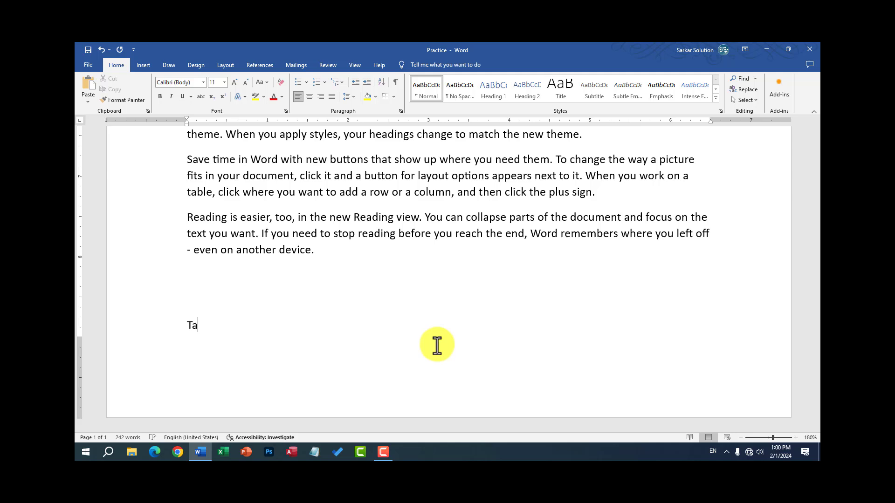
type("ble")
key("ctrl+Return")
key("Up")
key("Up")
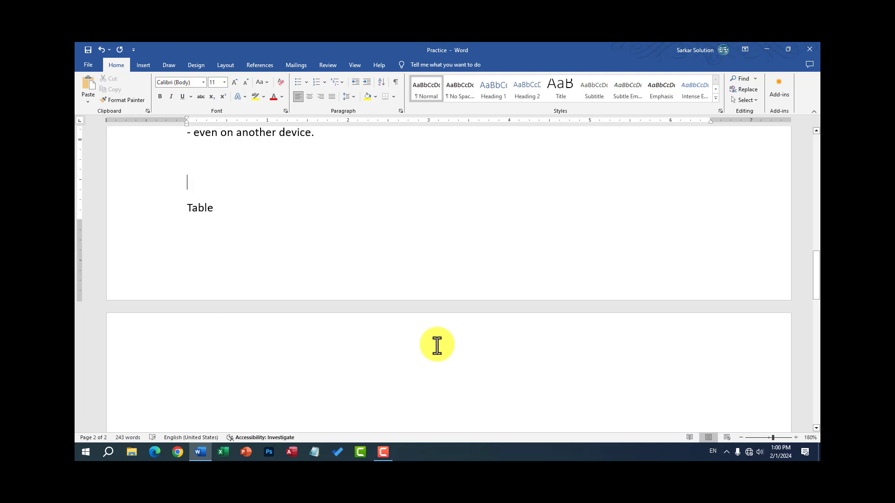
key("ctrl+Return")
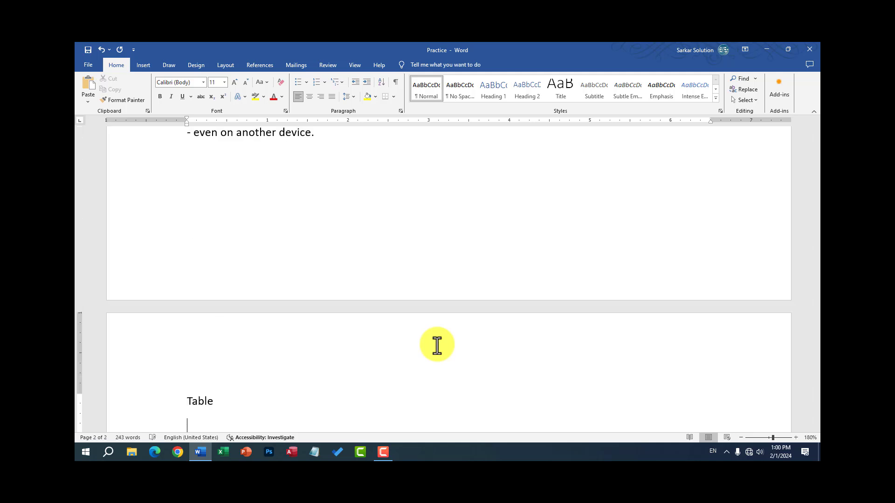
Step: Add 'Picture' and 'Shapes' on separate lines below Table, correcting the typos
type("Picture")
key("Return")
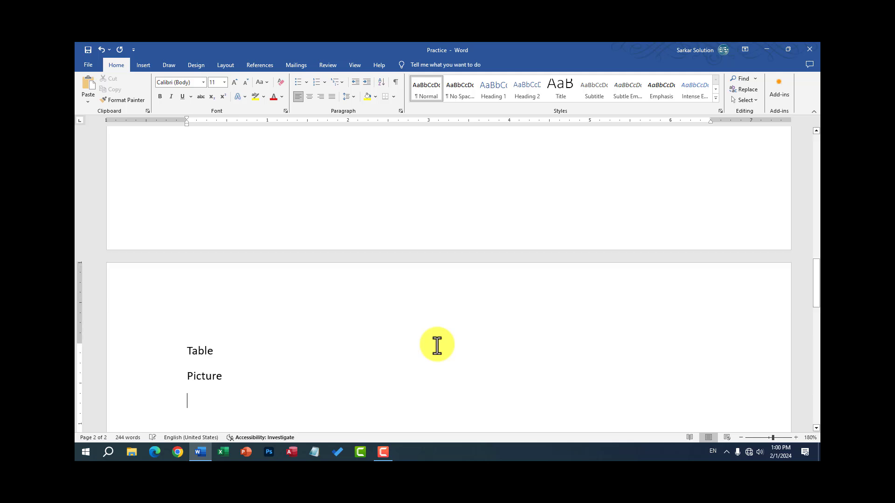
type("Shpe")
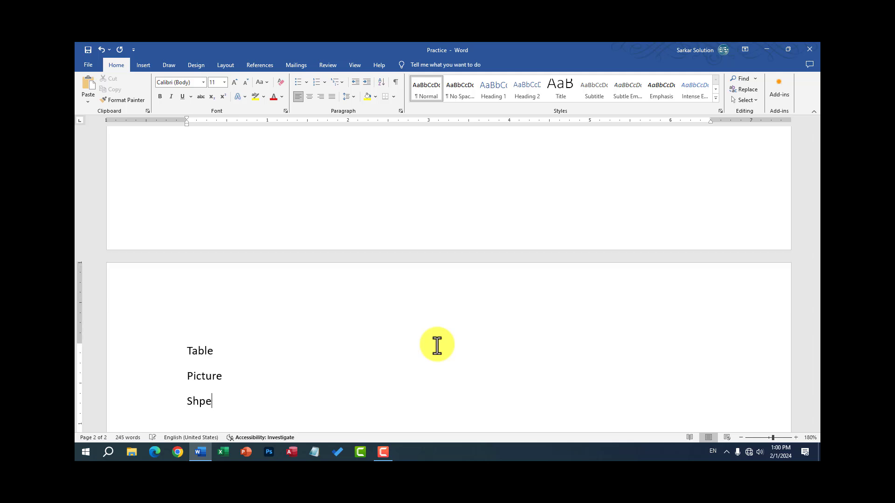
type("s")
key("BackSpace")
key("BackSpace")
key("BackSpace")
type("ape")
type("s")
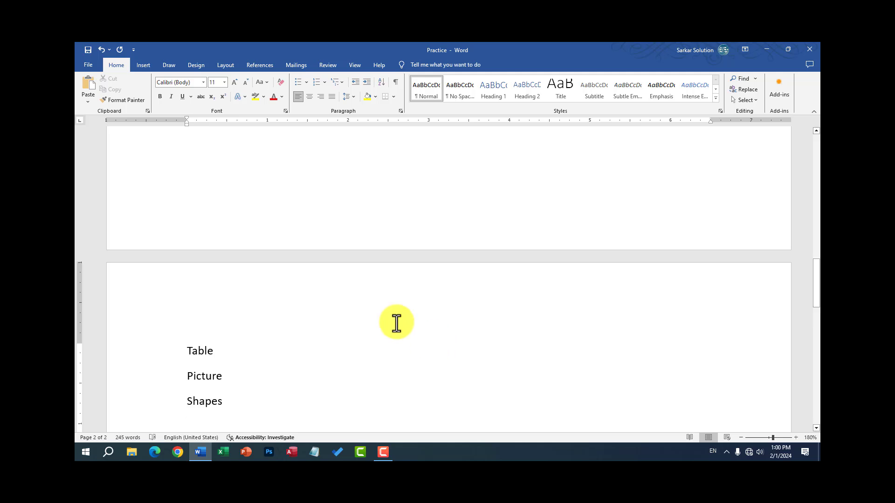
left_click(229, 409)
left_click_drag(229, 409, 188, 354)
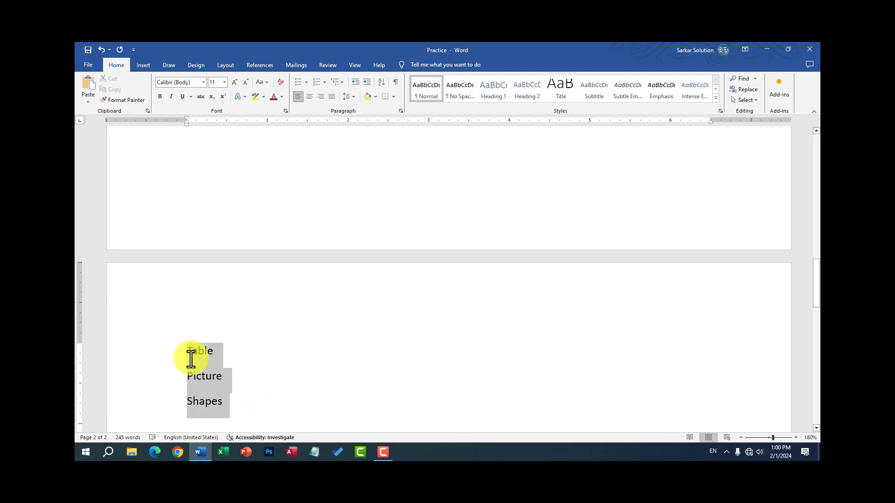
left_click(244, 405)
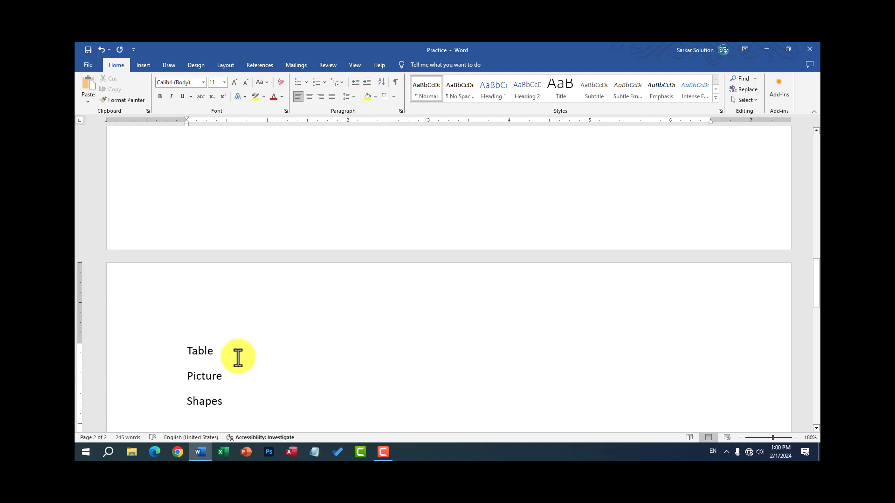
left_click(145, 65)
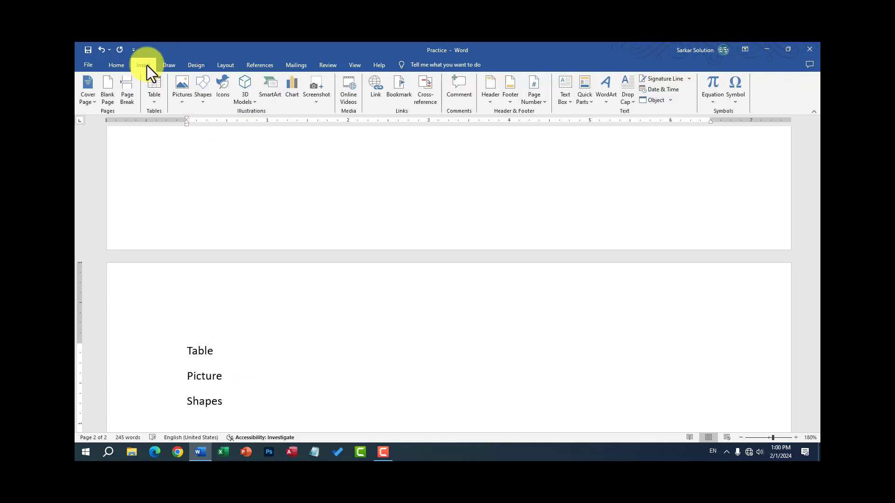
Step: Insert an embedded Excel spreadsheet from the Table menu, then browse the Design and Draw tabs
left_click(158, 105)
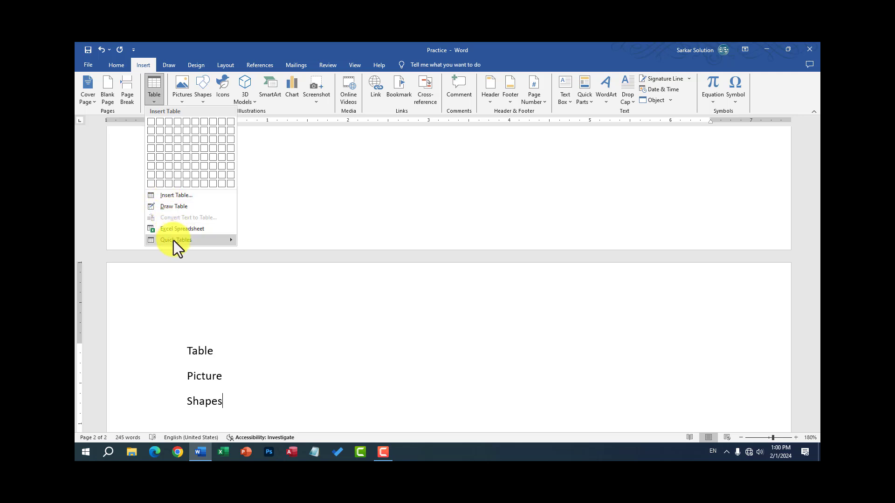
left_click(176, 227)
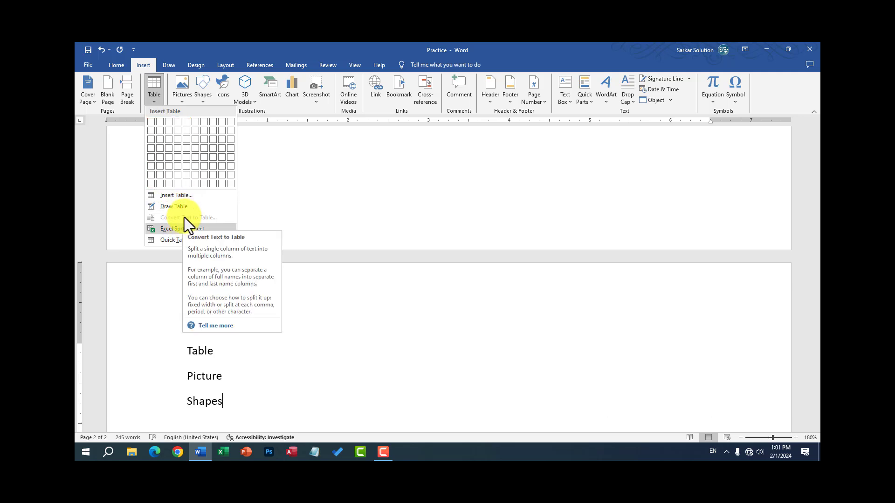
left_click(193, 66)
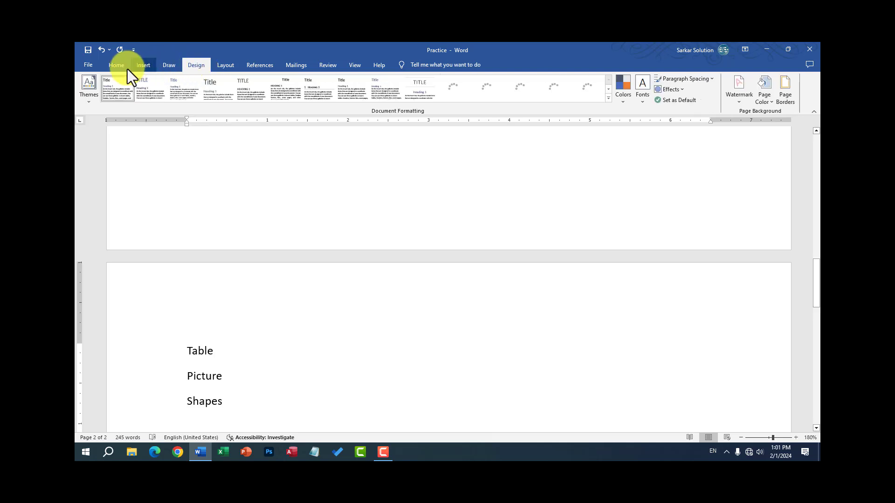
left_click(171, 66)
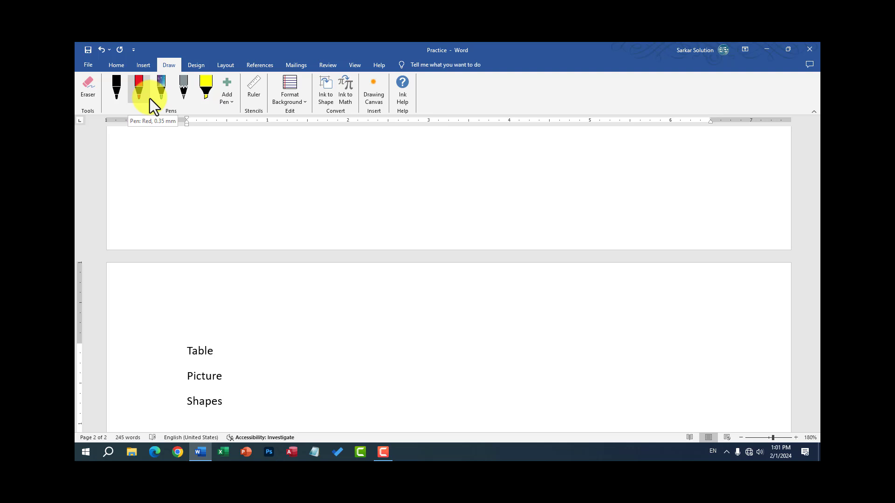
Step: Add a new line below Shapes and reopen the Insert Table grid
key("Return")
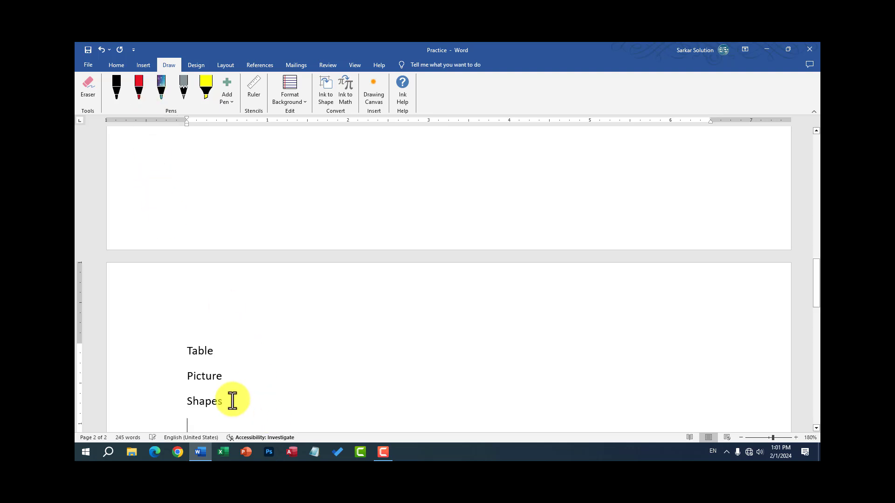
left_click(133, 65)
left_click(155, 95)
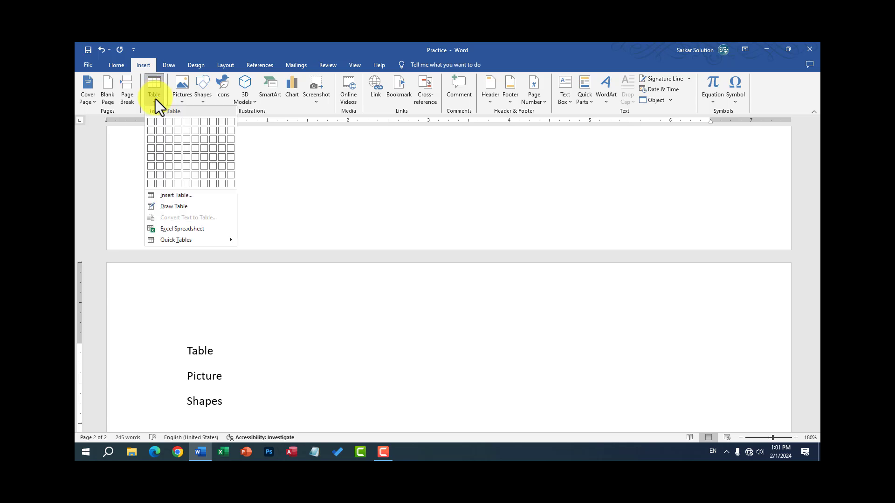